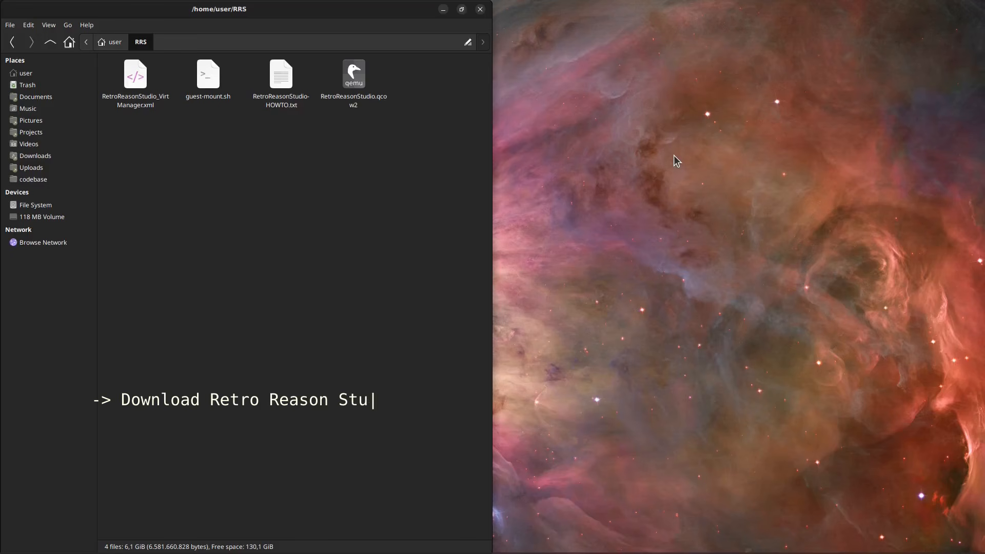
left_click(353, 86)
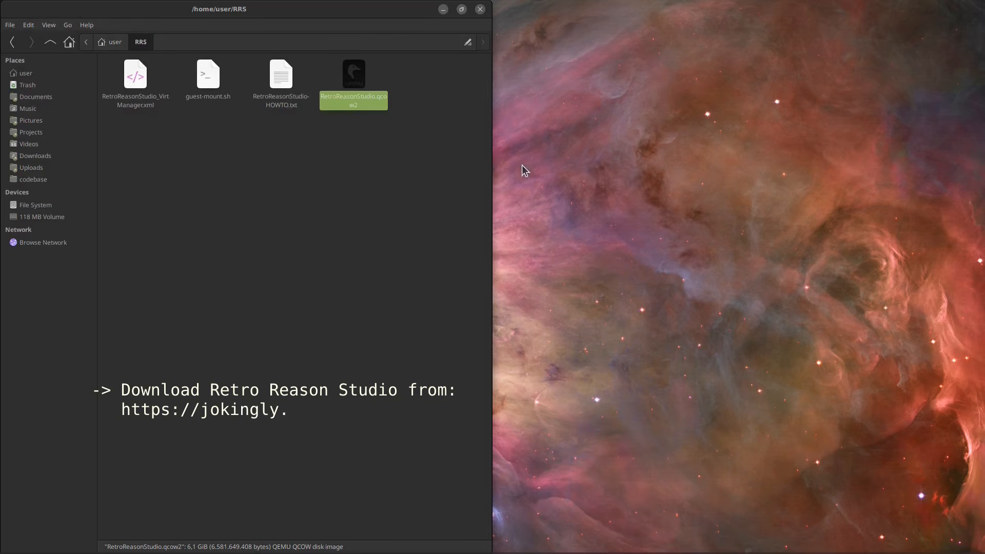
key("Escape")
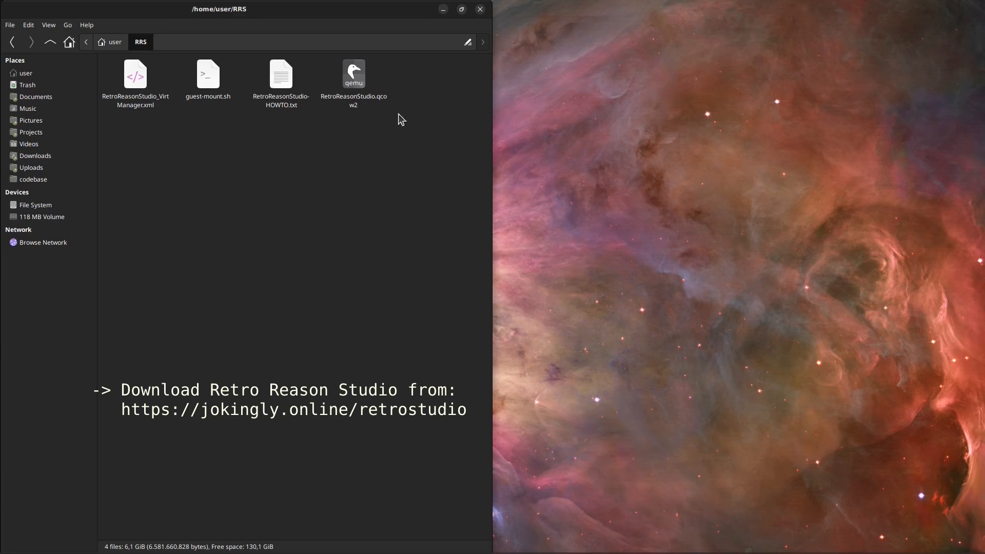
left_click_drag(409, 158, 138, 79)
left_click(364, 182)
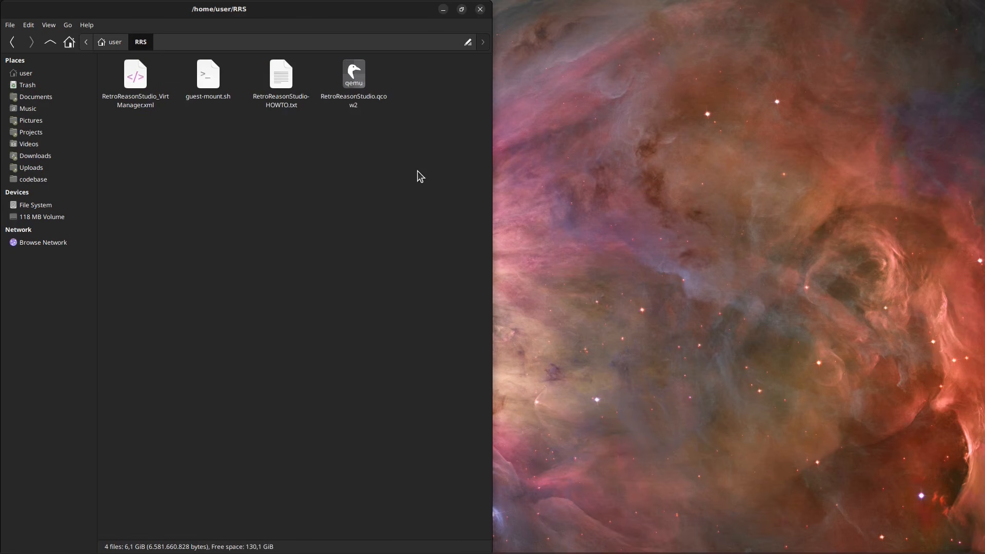
left_click(297, 548)
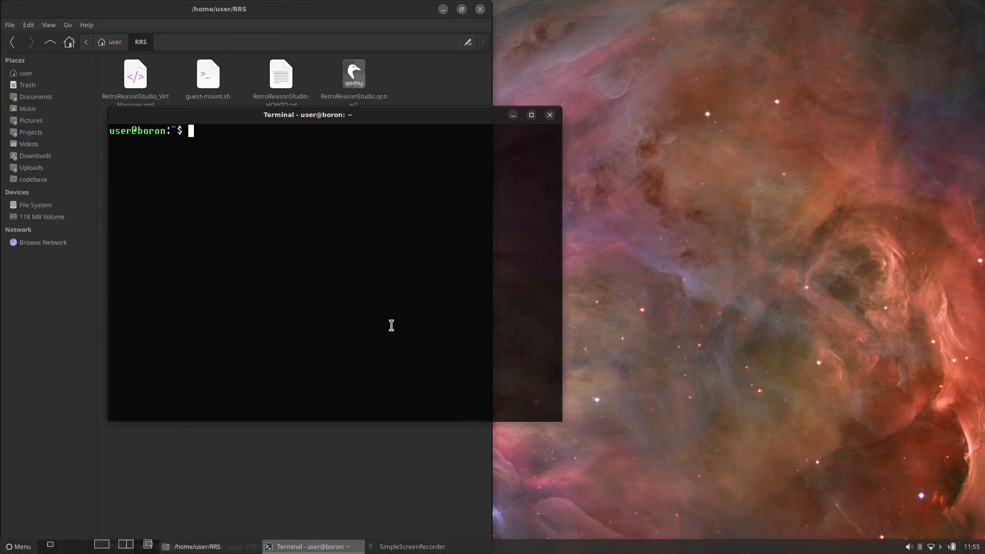
type("sudo ap")
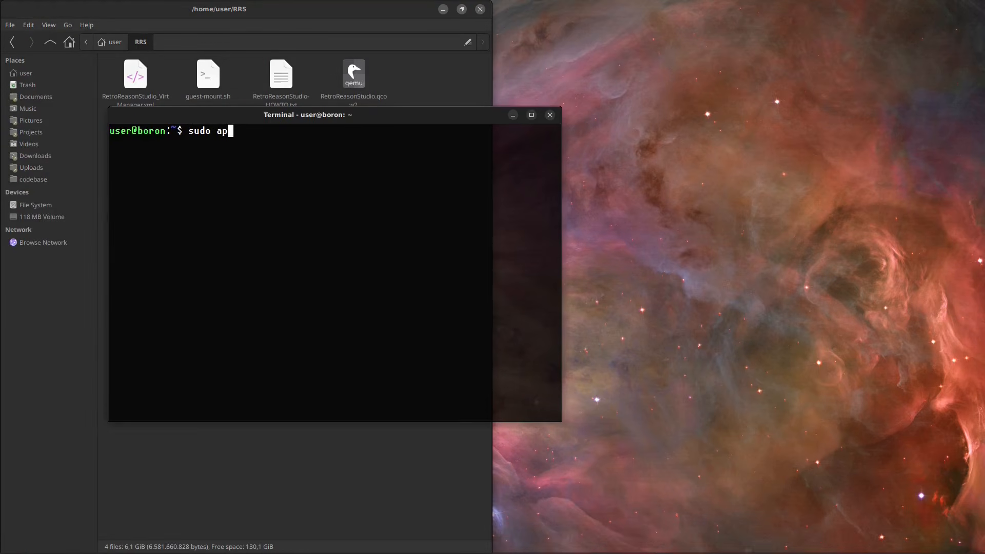
type("t install virt-manager")
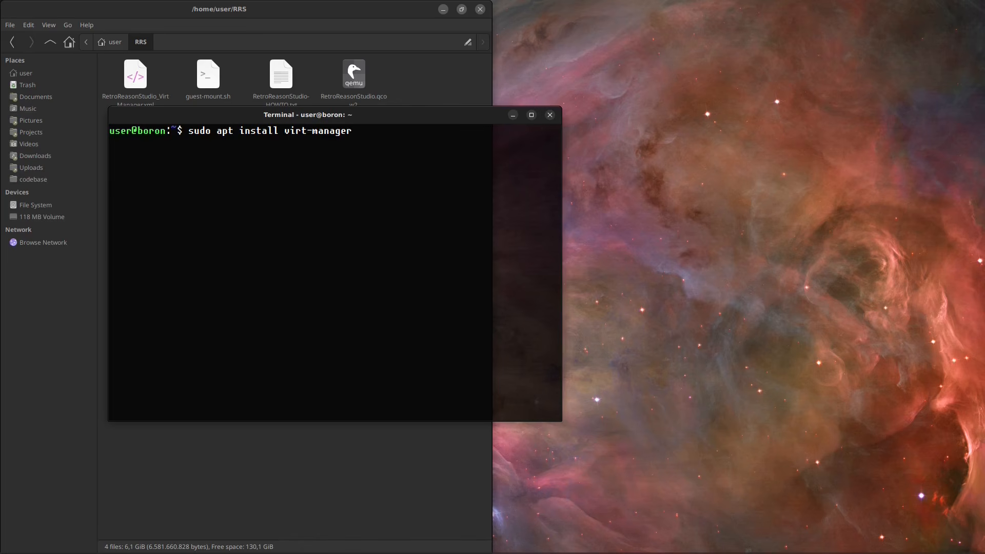
key("ctrl+c")
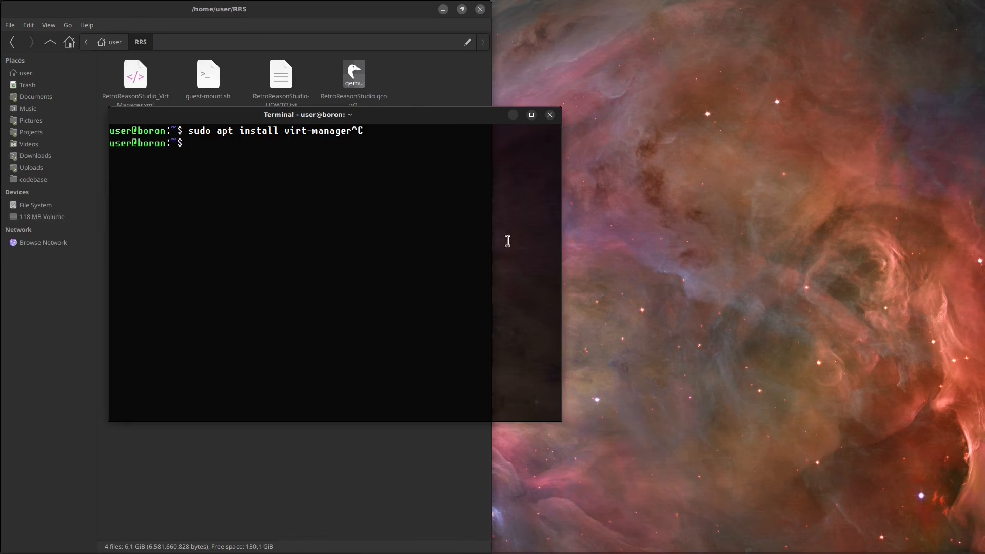
left_click(513, 115)
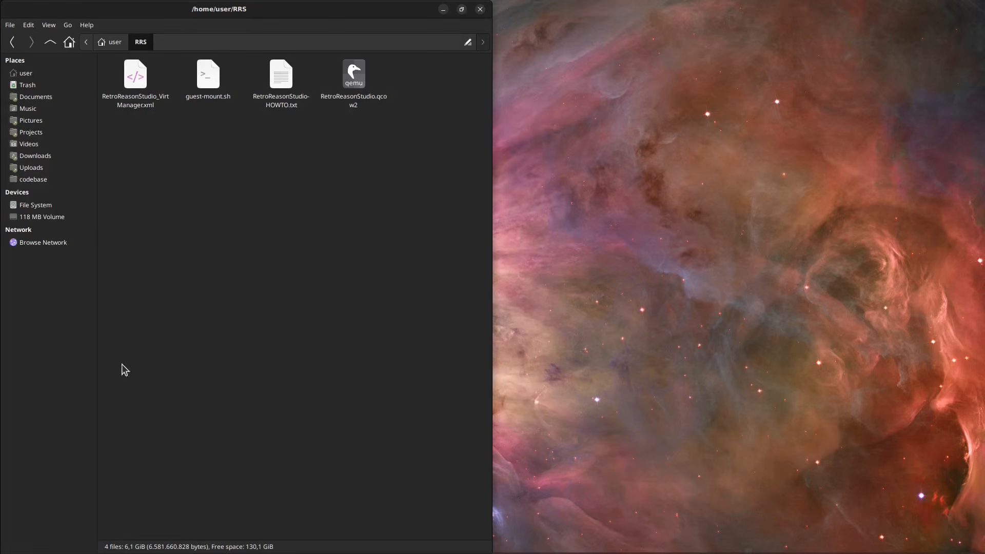
- Launch Virtual Machine Manager and move its window clear of the screen's upper edge
left_click(26, 548)
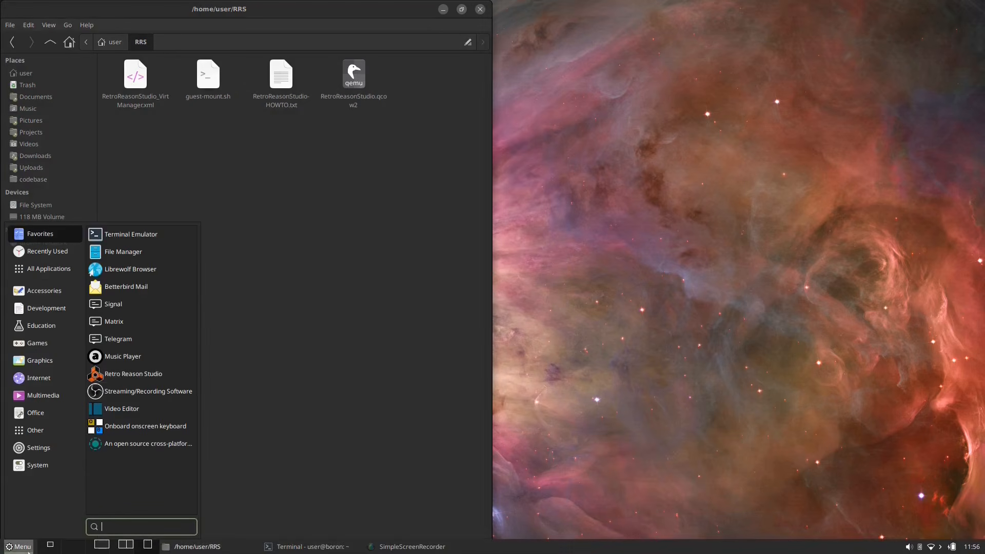
type("virt")
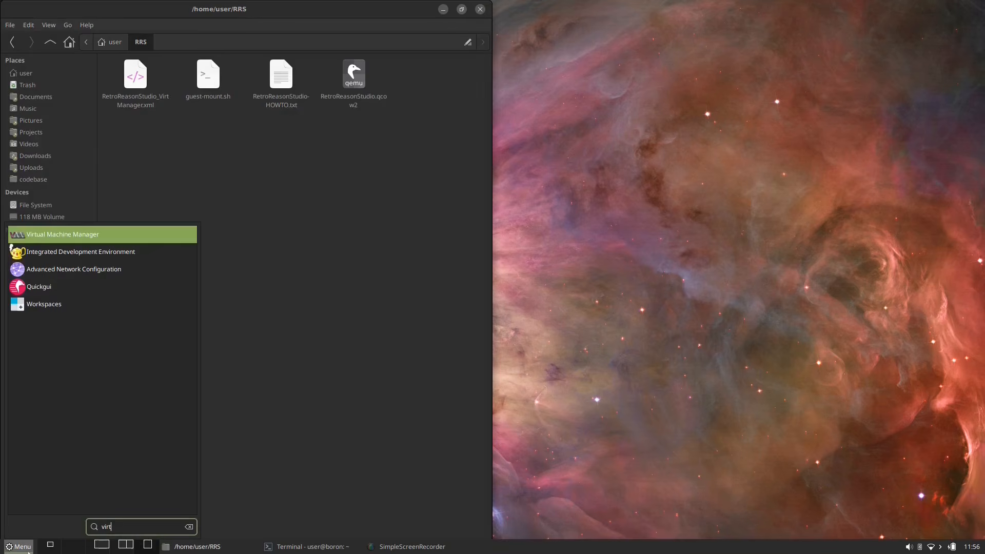
key("Return")
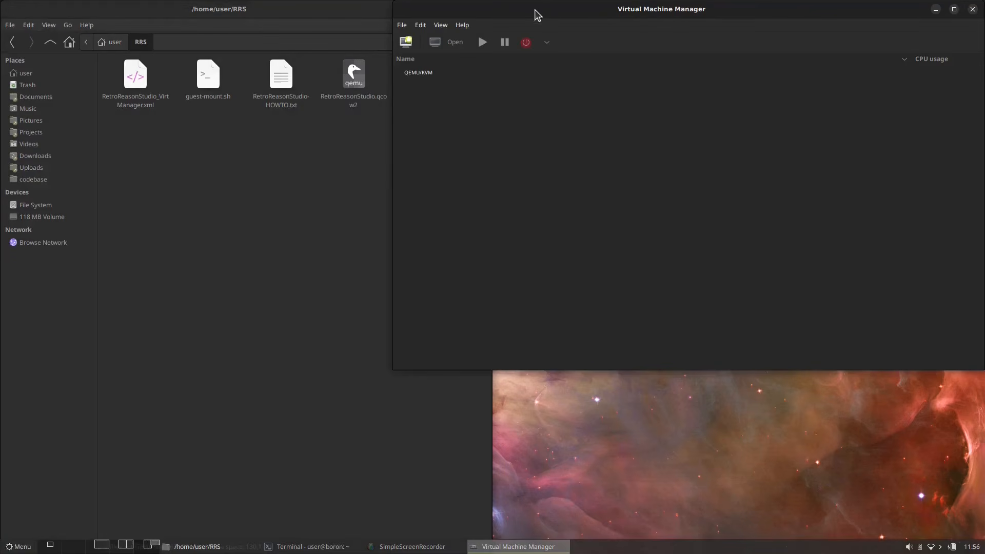
left_click_drag(536, 10, 473, 80)
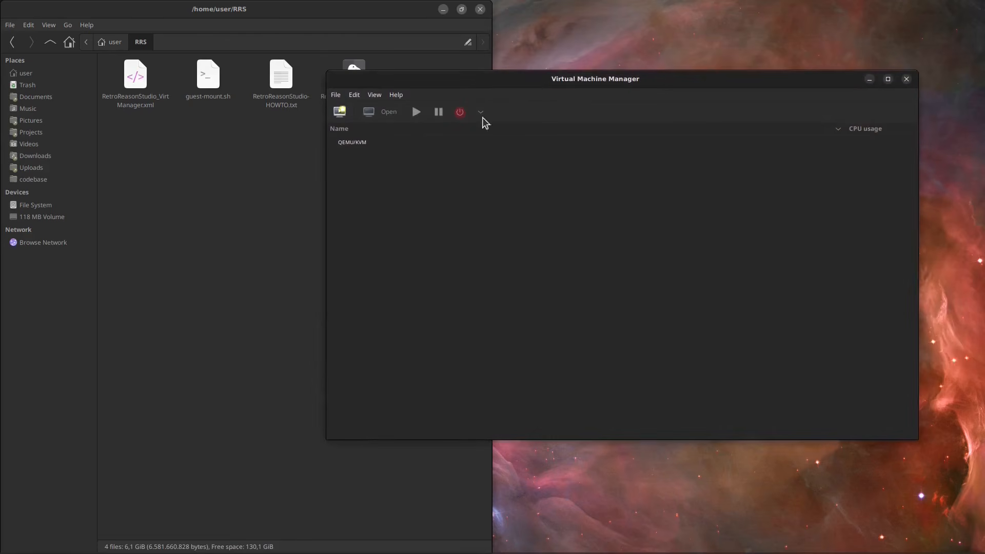
- Check the XML editing option in Virtual Machine Manager's general preferences, then close the preferences
left_click(354, 95)
left_click(372, 146)
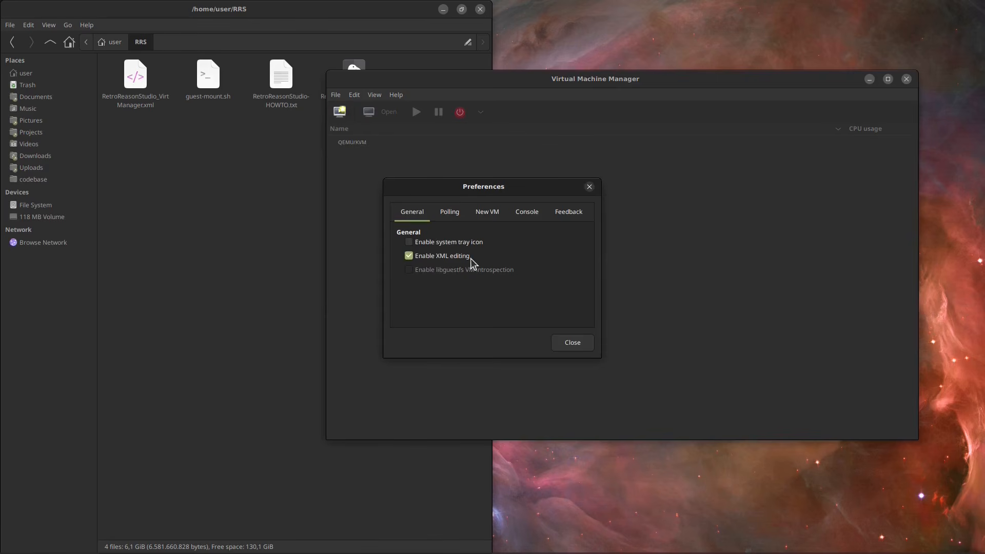
left_click(561, 342)
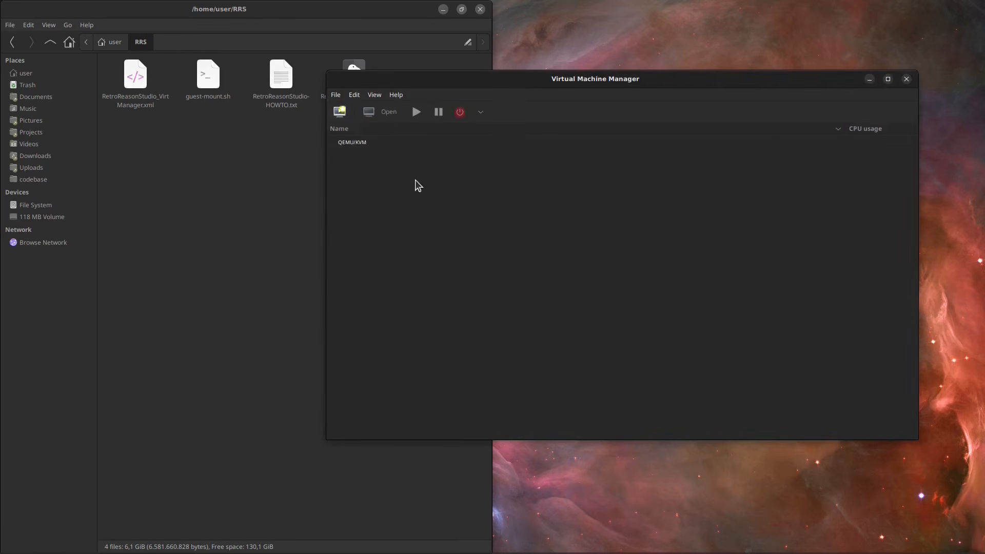
- Start a new virtual machine that imports an existing disk image and continue to the storage path page
left_click(341, 114)
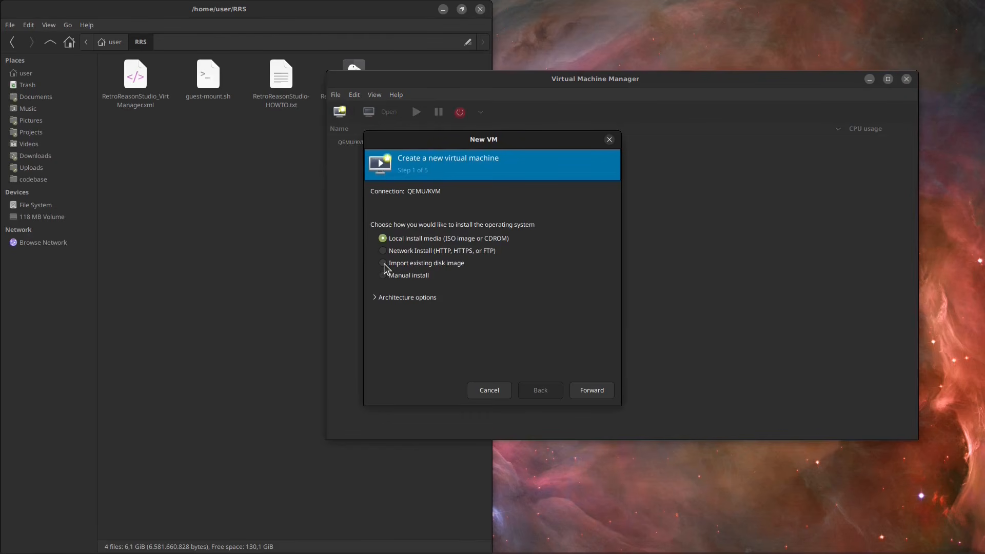
left_click(384, 263)
left_click(591, 390)
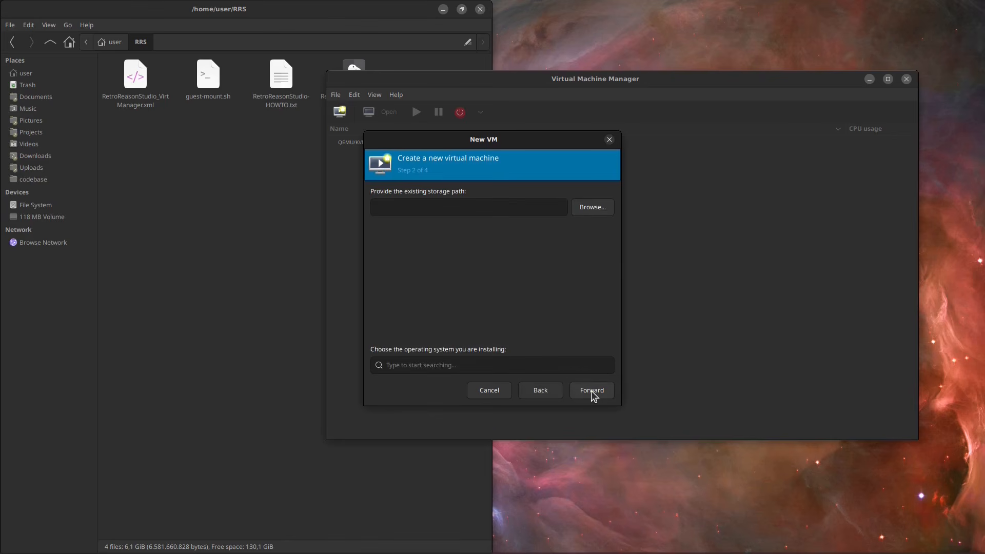
- Browse for storage, then stop and delete the existing RRS storage pool
left_click(583, 211)
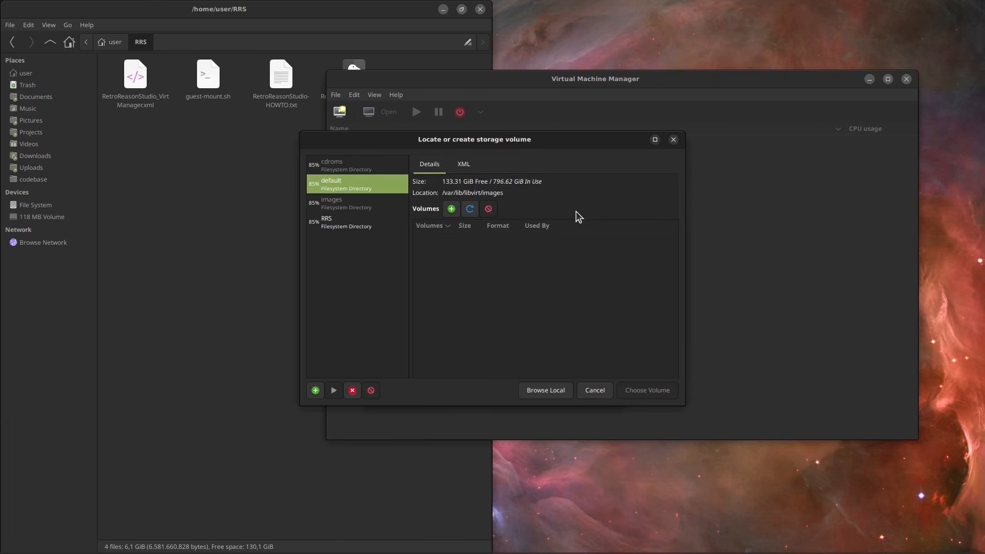
left_click(338, 220)
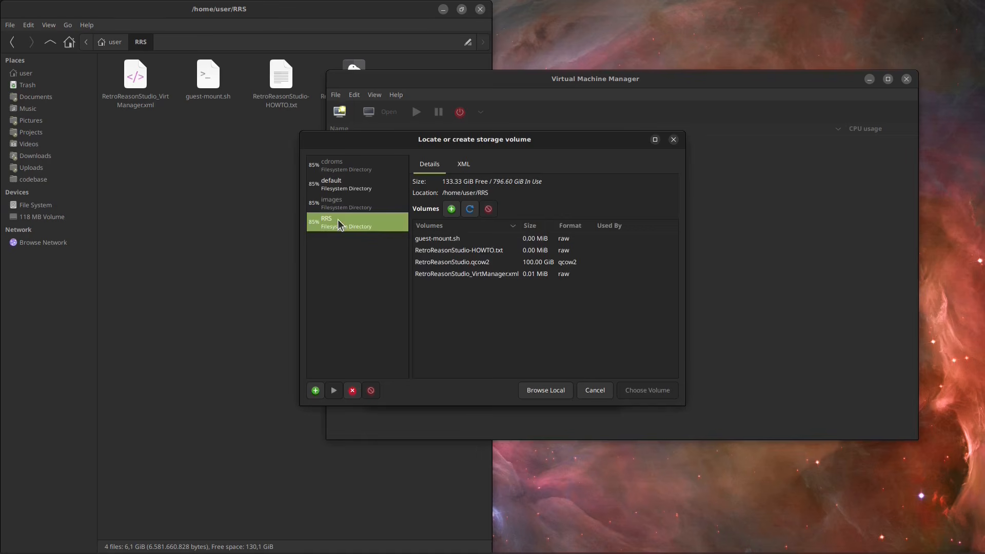
left_click(353, 391)
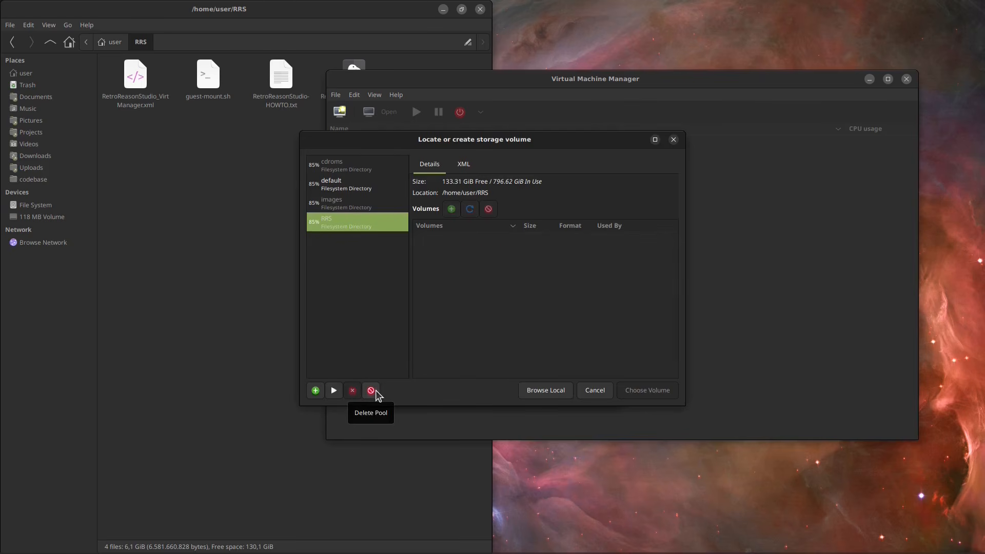
left_click(371, 391)
left_click(451, 301)
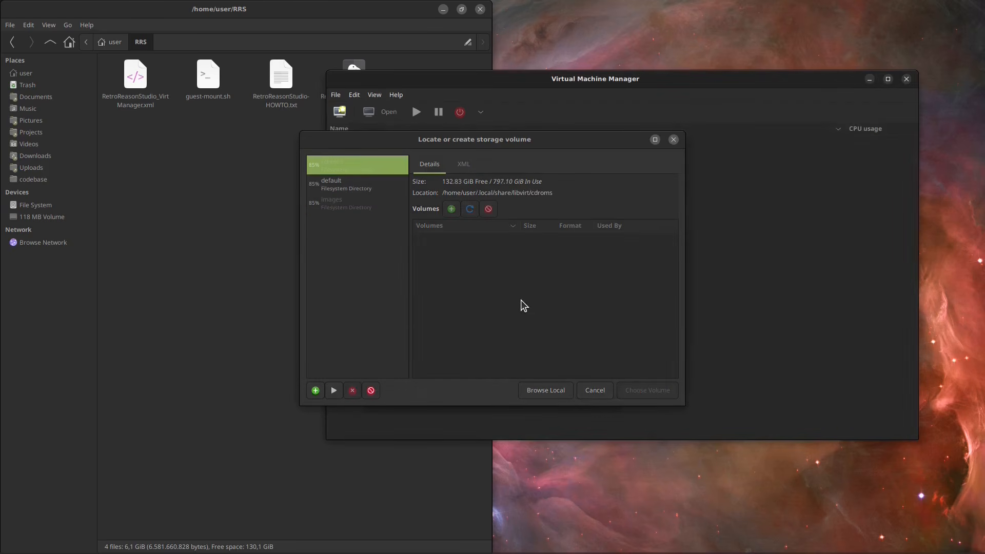
- Create a filesystem directory storage pool named RetroReasonStudio with the target path /home/user/RRS
left_click(316, 391)
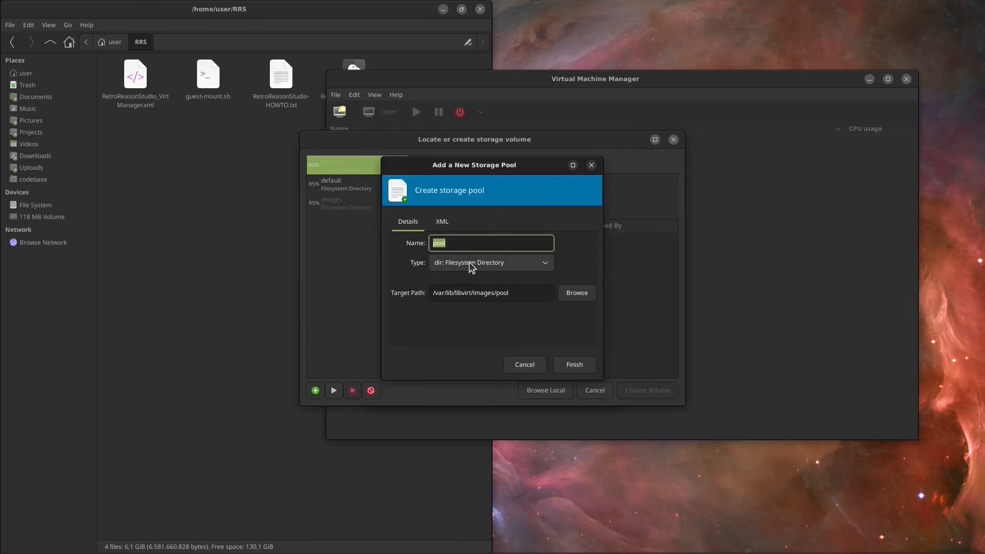
left_click(568, 294)
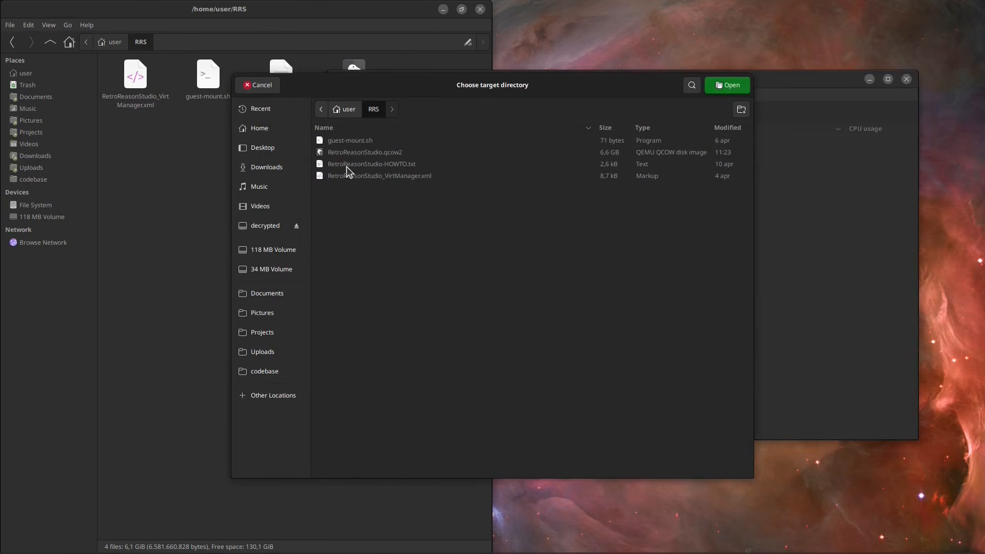
left_click(733, 85)
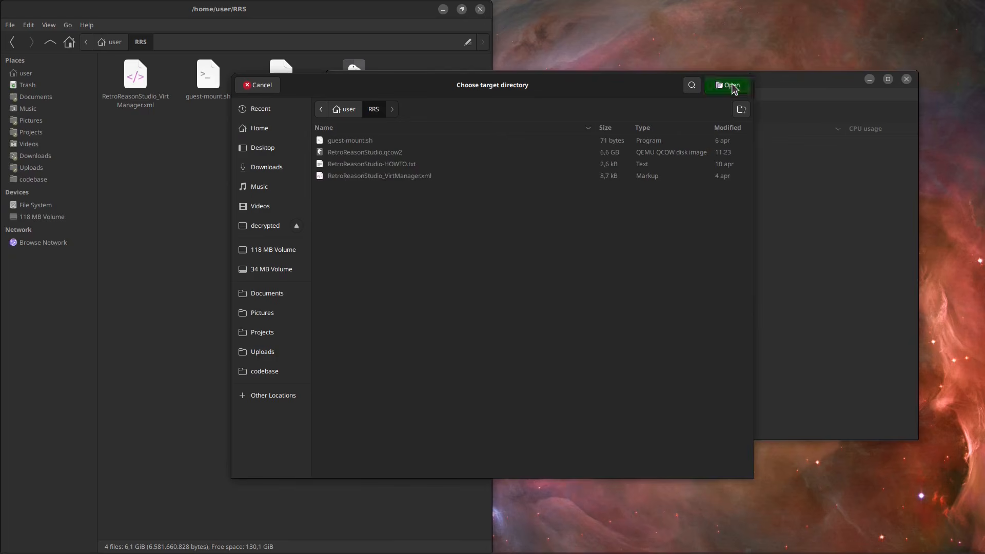
type("RetroReasonStudio")
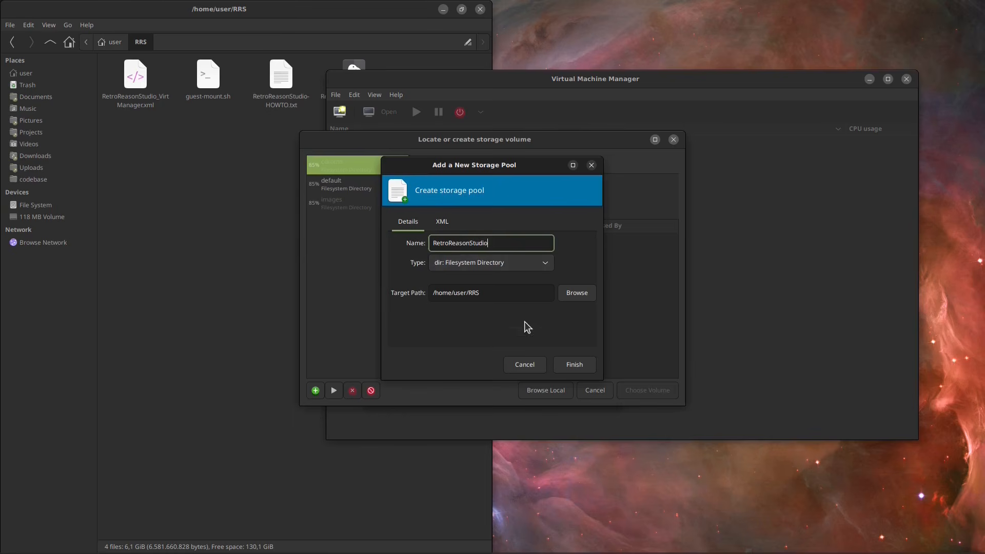
left_click(565, 366)
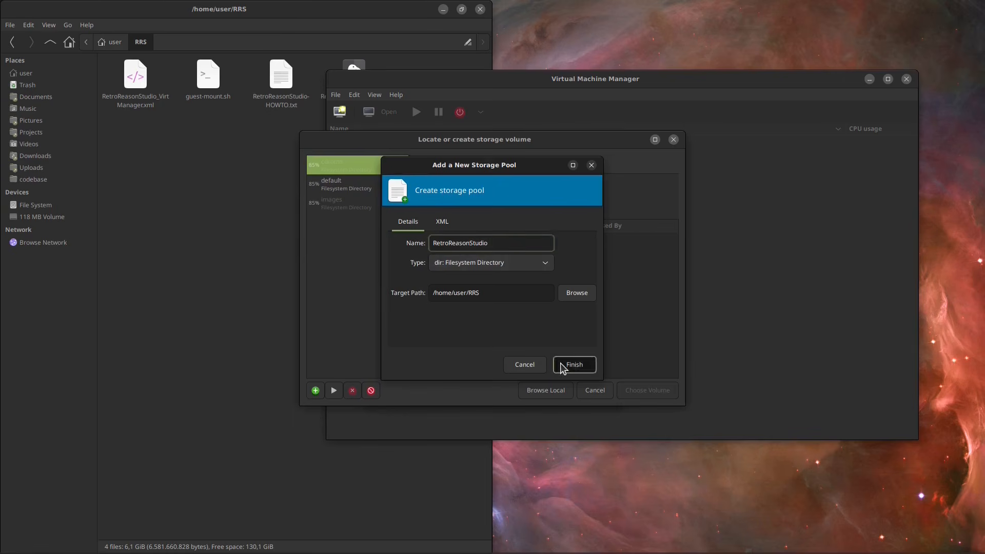
- Choose the RetroReasonStudio.qcow2 volume from the RetroReasonStudio pool as the virtual machine's existing storage
left_click(352, 221)
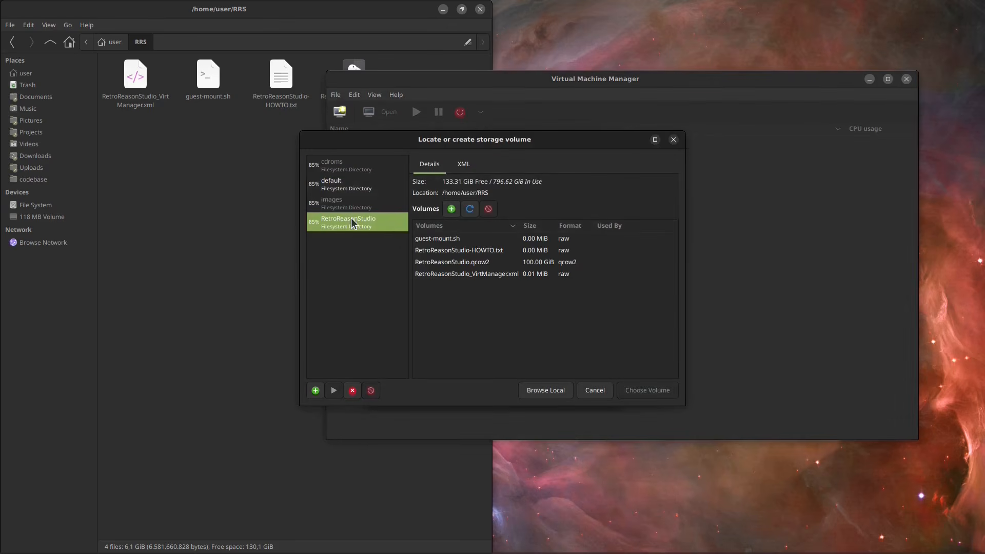
left_click(452, 264)
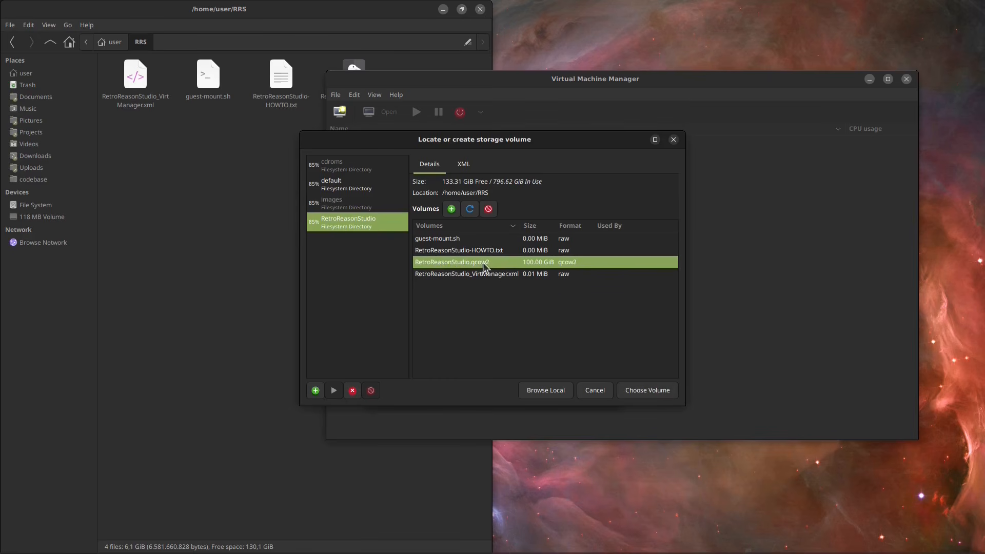
left_click(648, 394)
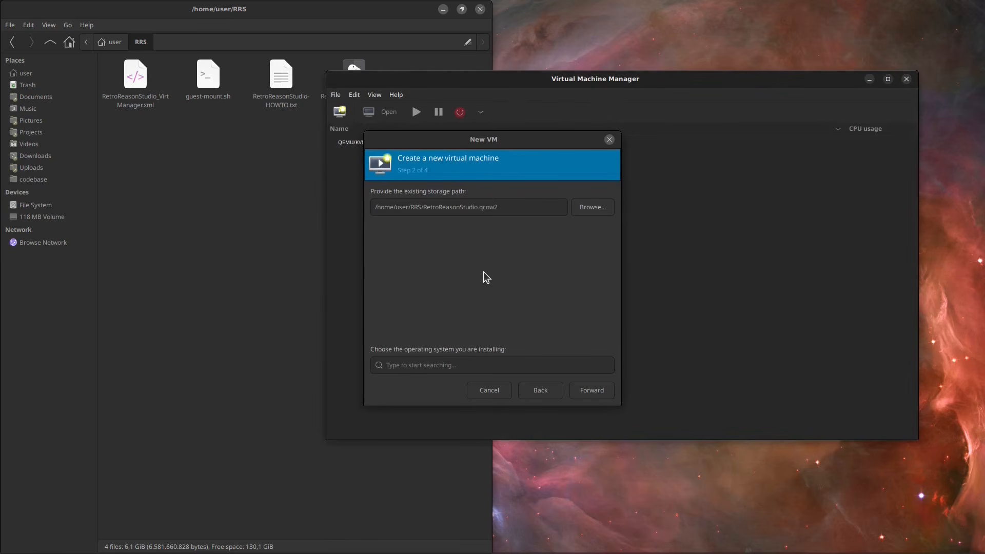
- Set the operating system to Microsoft Windows 7 and continue to the memory and CPU settings
left_click(424, 369)
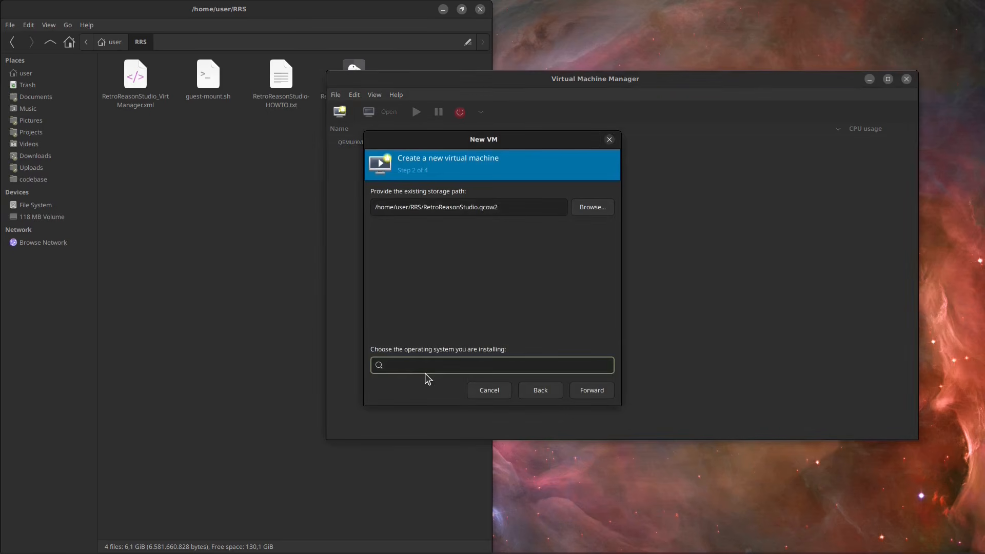
type("windows 7")
left_click(416, 219)
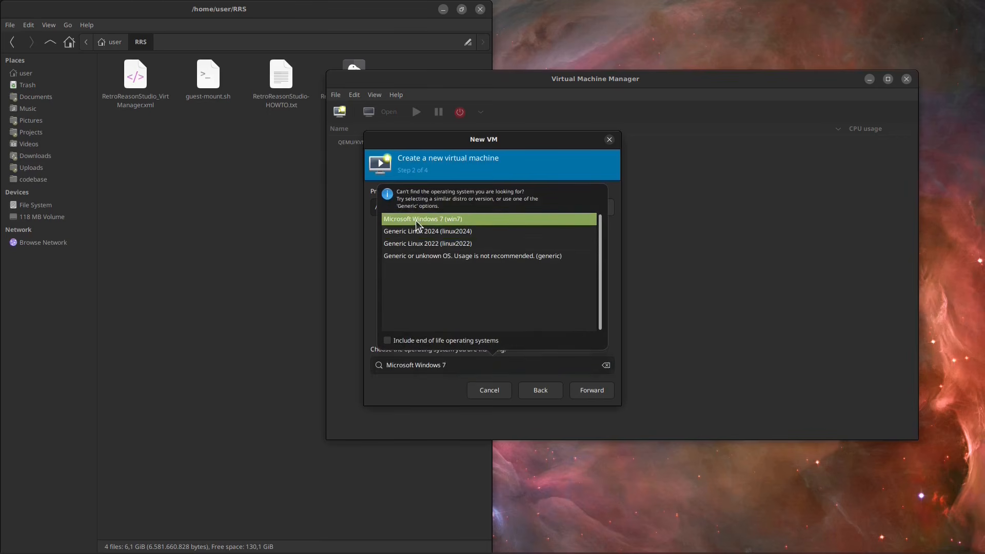
left_click(592, 391)
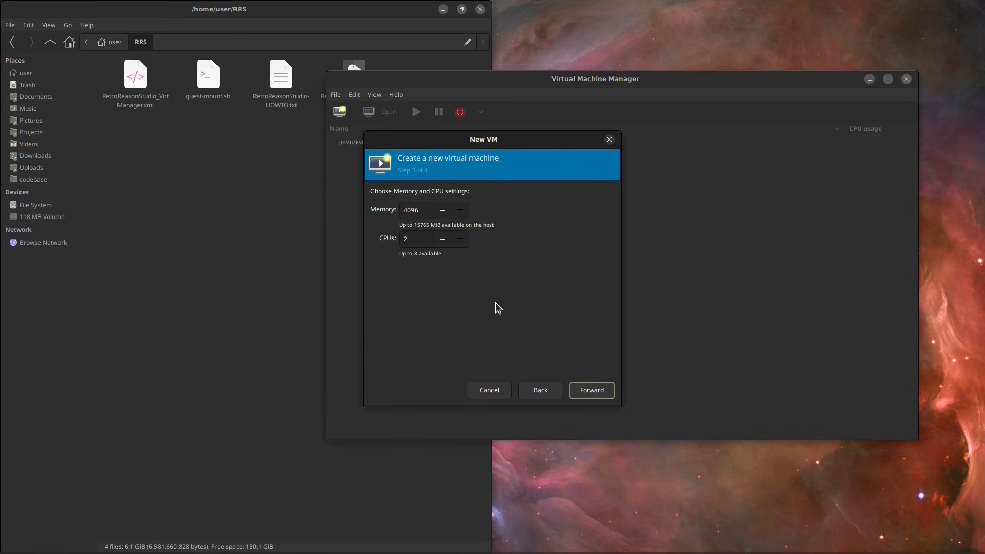
- Accept 4096 MiB memory and 2 CPUs, name the virtual machine RetroReasonStudio, and finish with configuration customization before install enabled
left_click(590, 390)
double_click(431, 210)
type("Re")
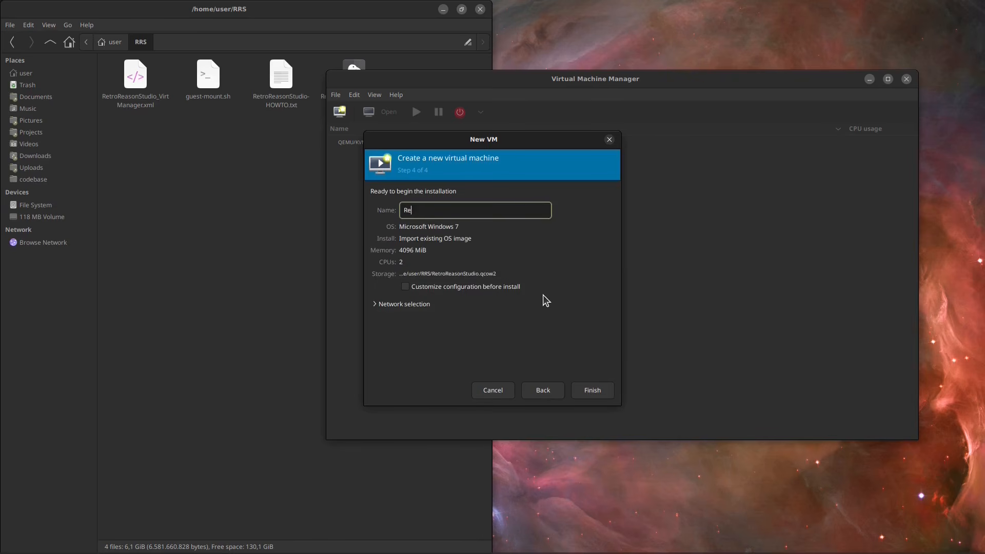
type("troReasonStudio")
left_click(406, 287)
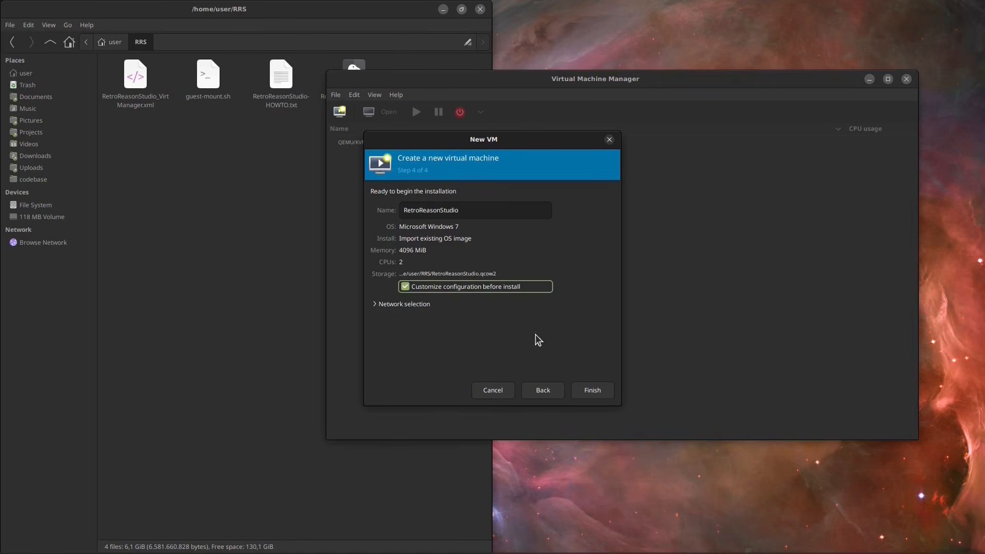
left_click(586, 390)
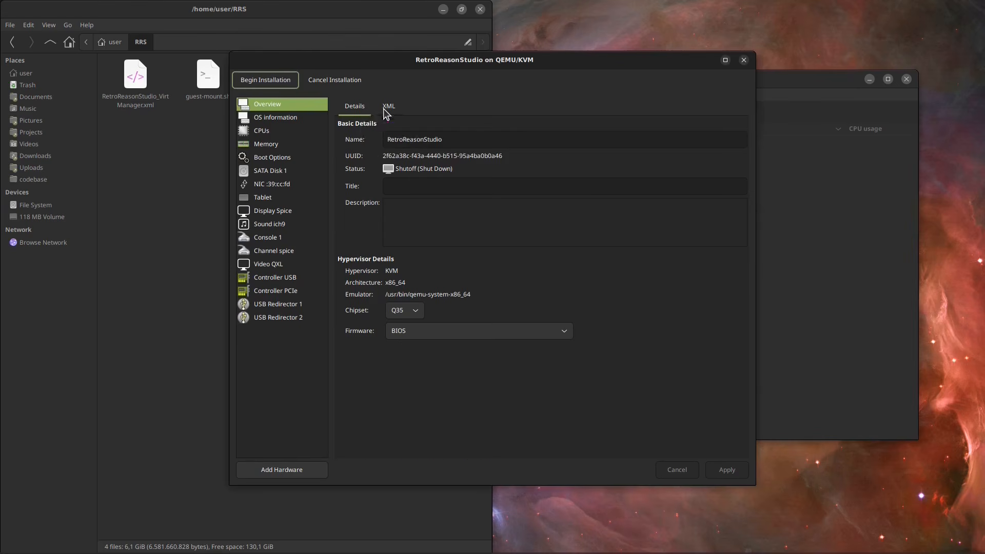
- Show the virtual machine's overview XML, and open RetroReasonStudio_VirtManager.xml from the RRS folder in Mousepad
left_click(388, 106)
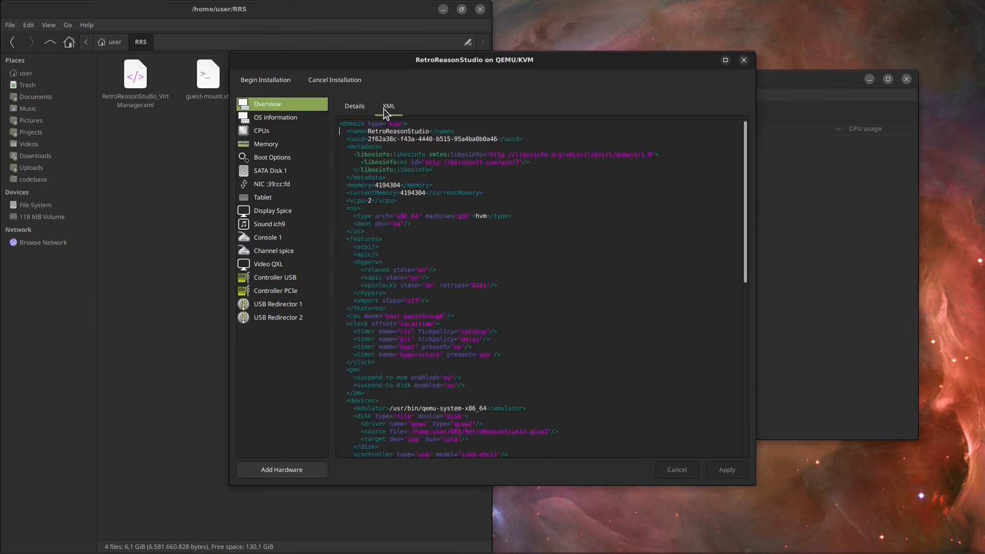
left_click_drag(378, 60, 550, 90)
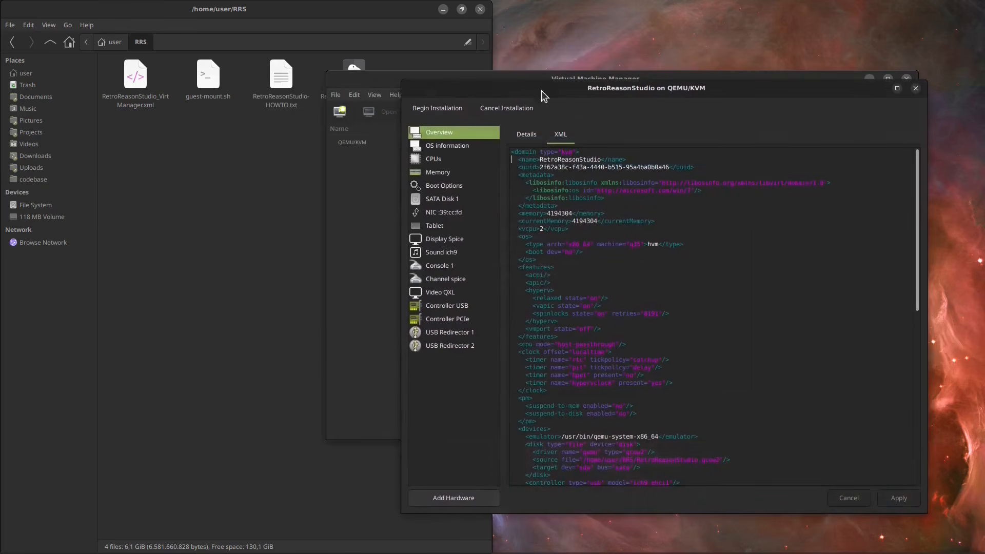
left_click(137, 77)
right_click(138, 79)
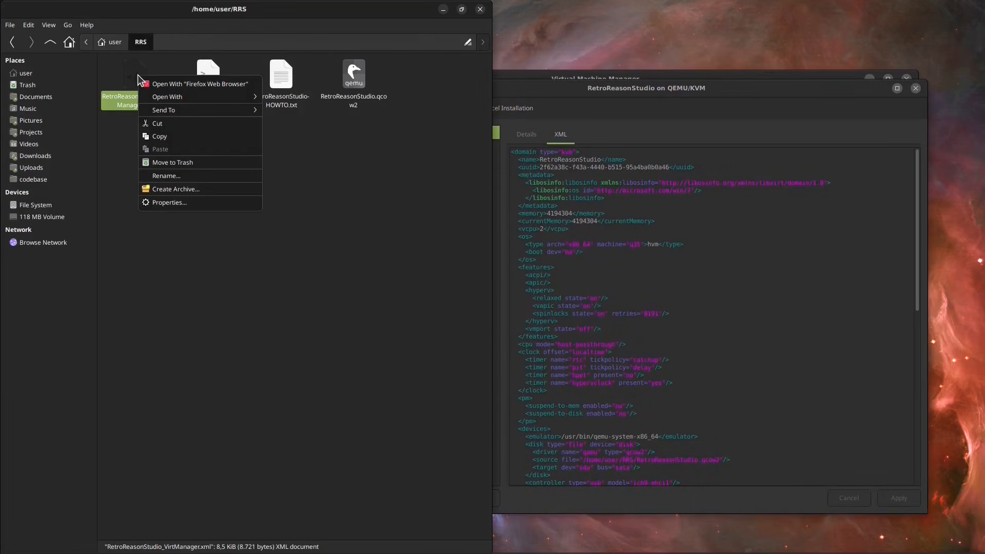
mouse_move(192, 102)
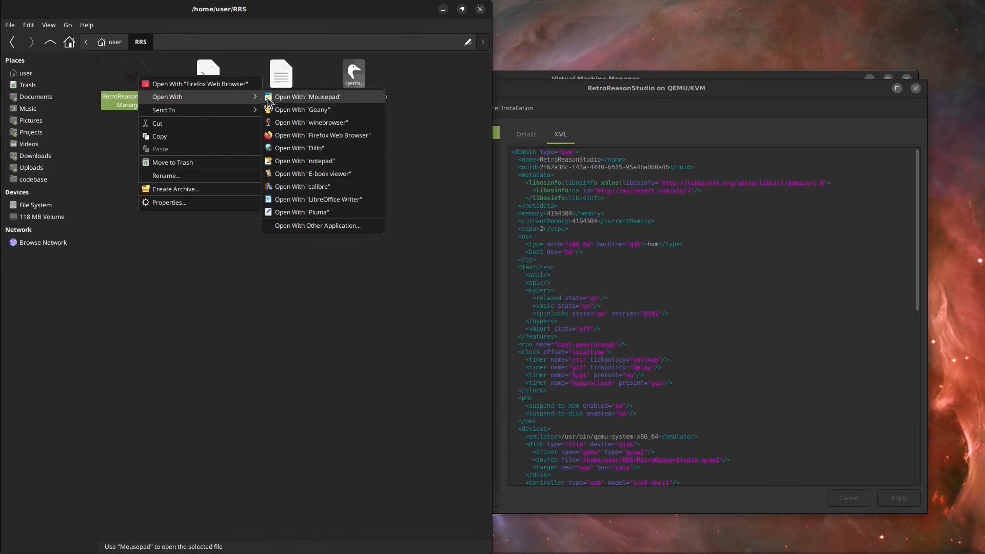
left_click(292, 97)
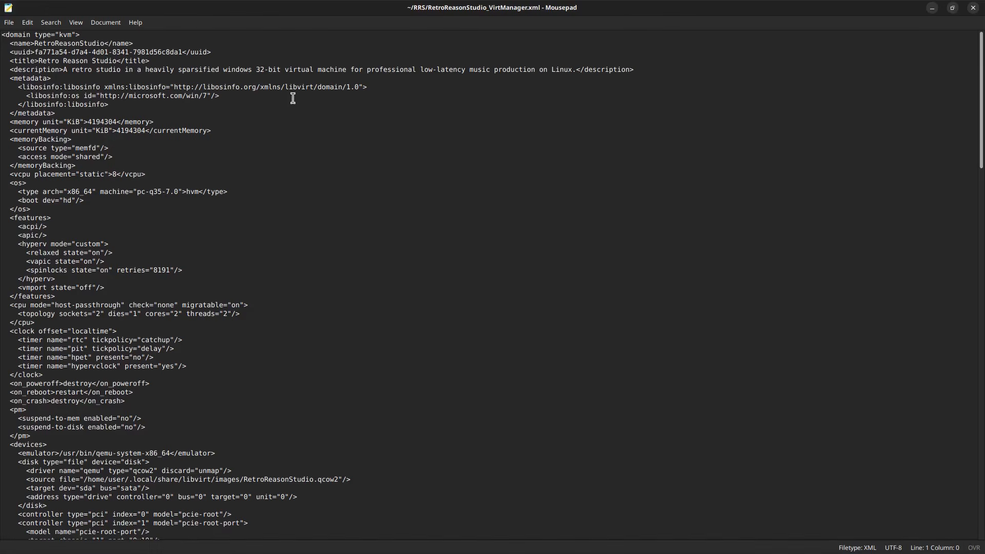
- Copy the XML from the title line through the closing domain tag, and minimize Mousepad
left_click(4, 61)
key("shift+Down")
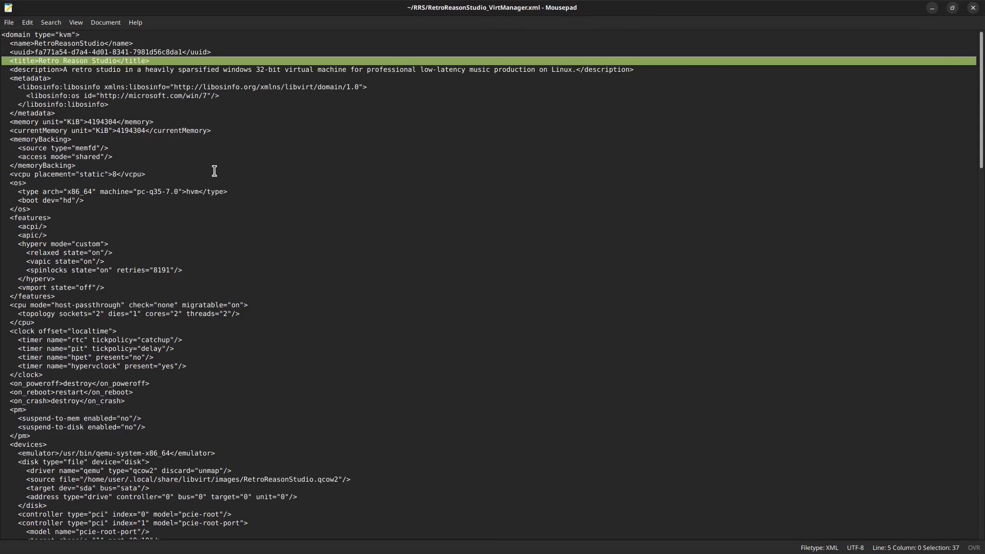
key("shift+Page_Down")
key("shift+Page_Down")
key("shift+Page_Down")
key("shift+Page_Down")
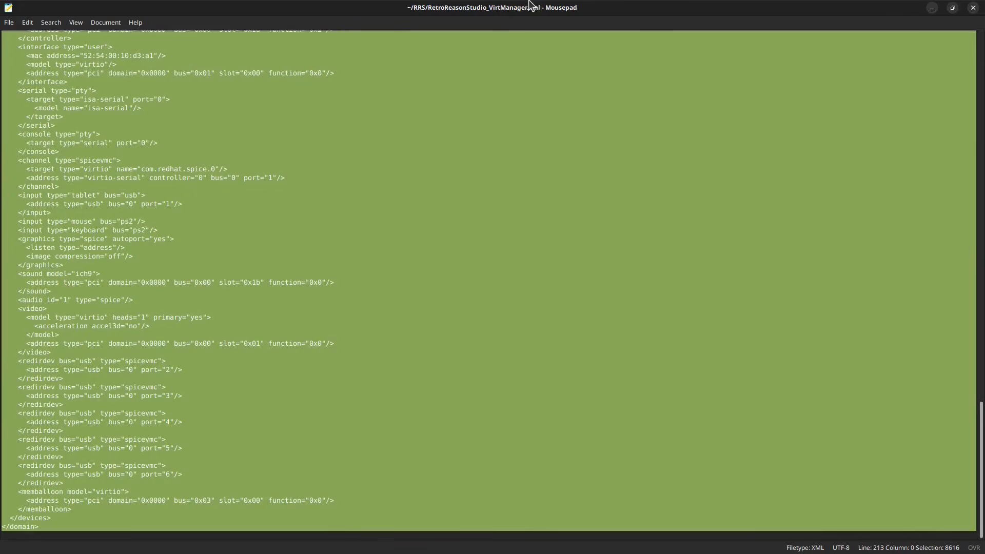
left_click(933, 10)
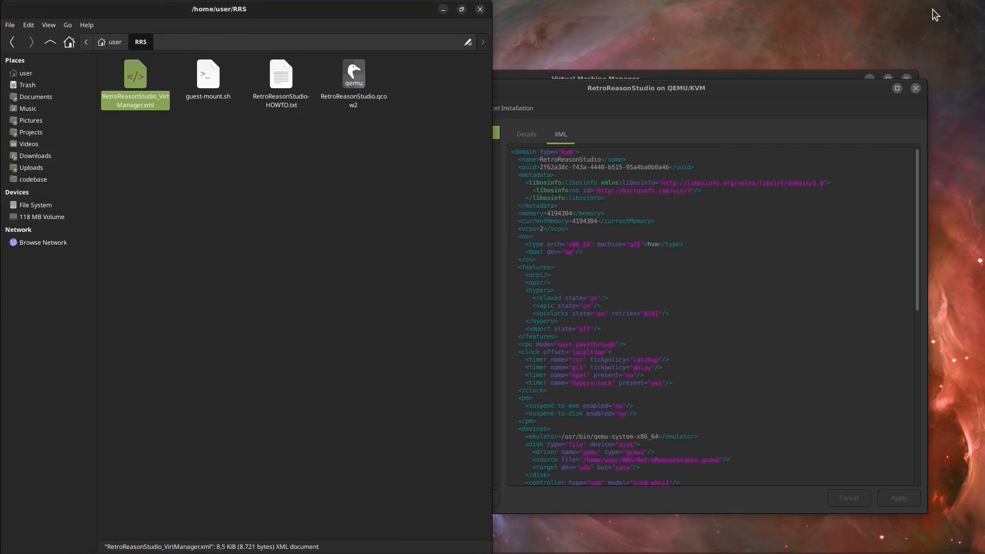
- Replace the virtual machine's XML from the metadata line to the end with the copied XML, and apply it
left_click(693, 94)
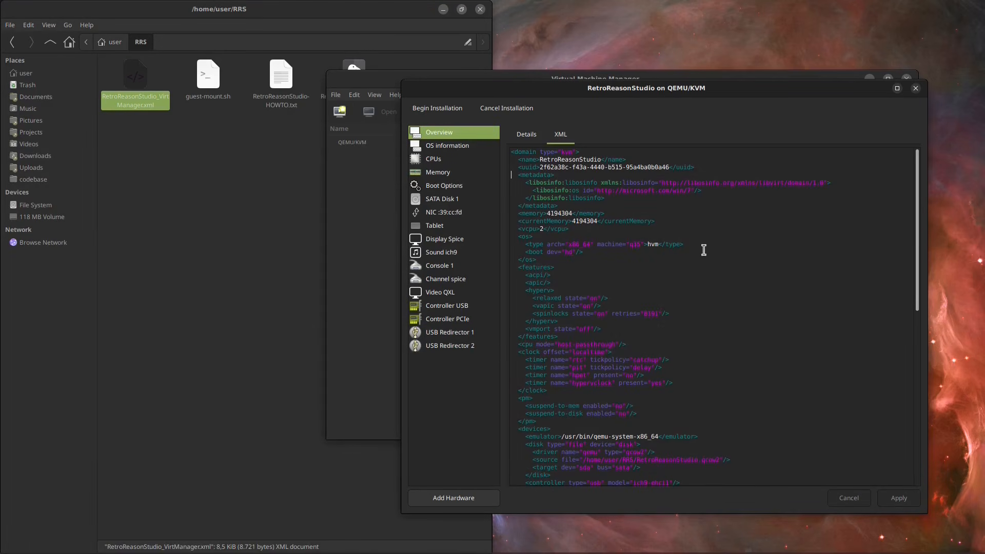
key("shift+Down")
key("shift+Down")
key("shift+Down")
key("shift+Down")
key("shift+Down")
key("shift+Down")
key("shift+Down")
key("shift+Down")
key("shift+Down")
key("shift+Down")
key("shift+Down")
key("shift+Down")
key("shift+Down")
key("shift+Page_Down")
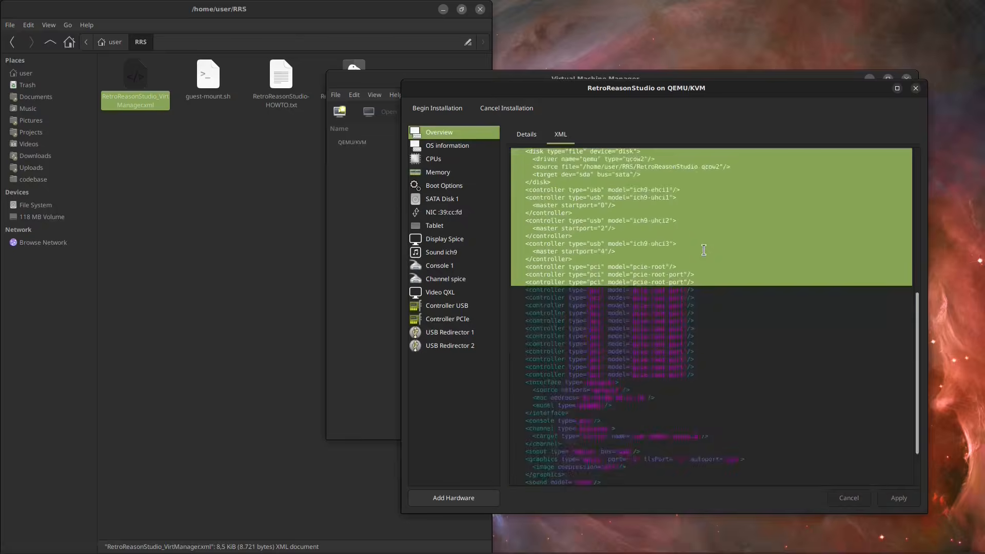
key("shift+Page_Down")
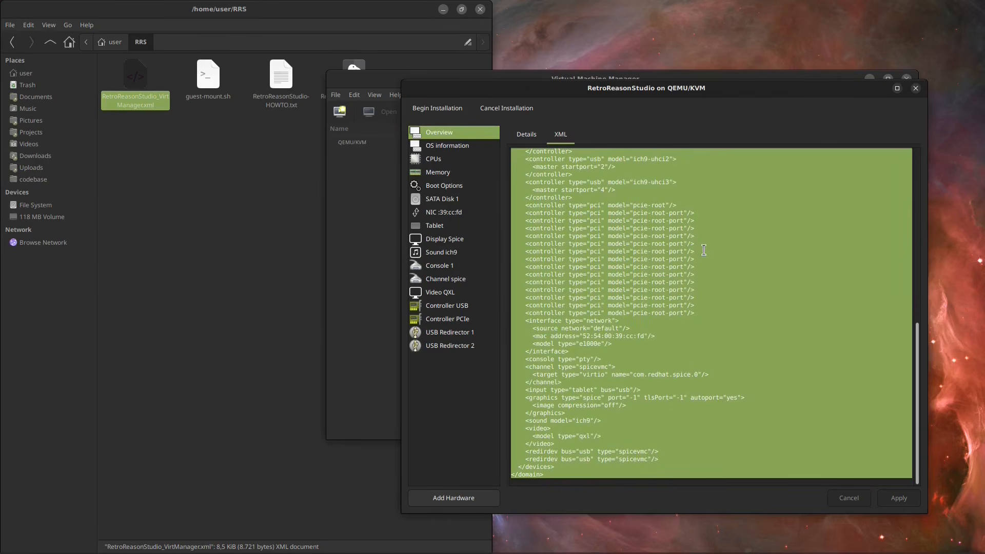
key("ctrl+v")
key("ctrl+Home")
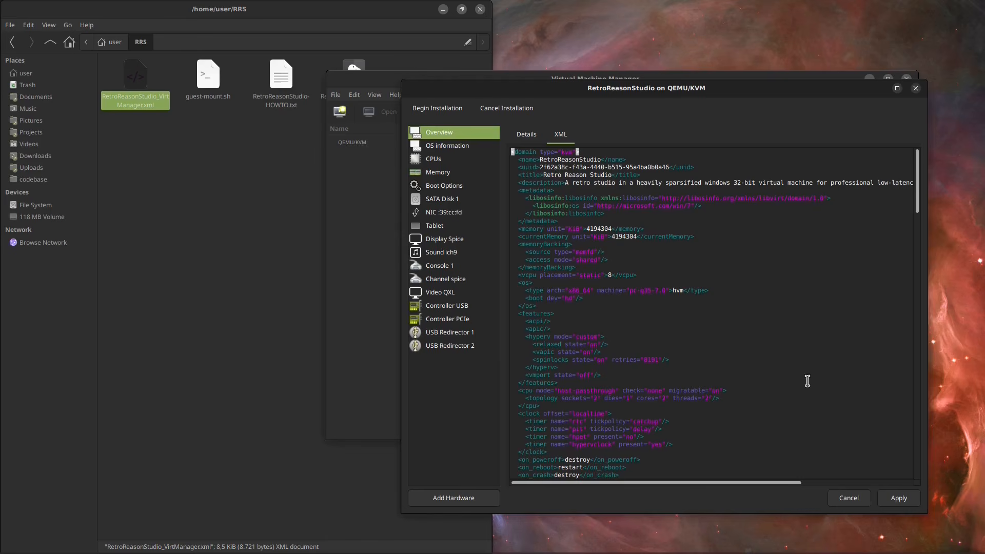
left_click(897, 497)
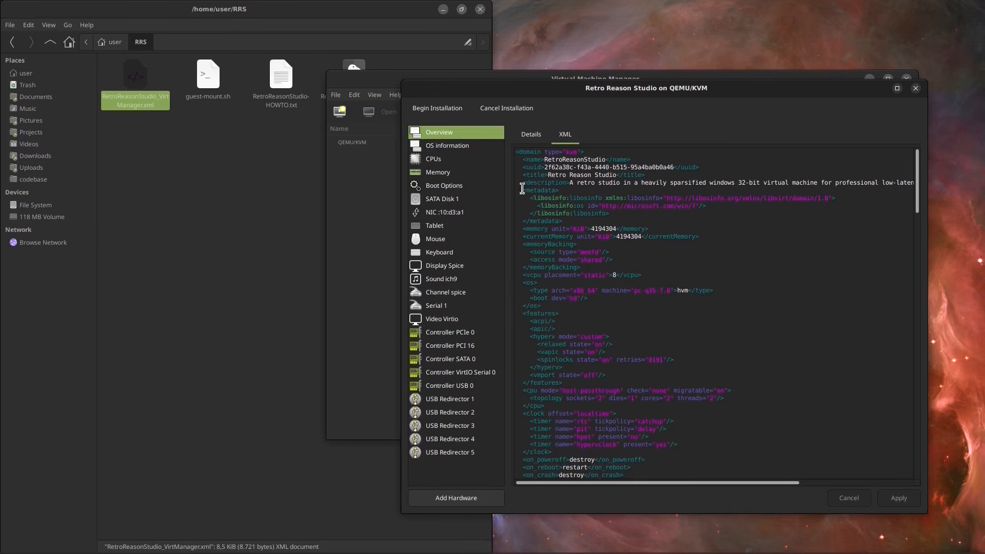
- Set the SATA Disk 1 source file path in its XML to /home/user/RRS/RetroReasonStudio.qcow2 and apply the change
left_click(435, 198)
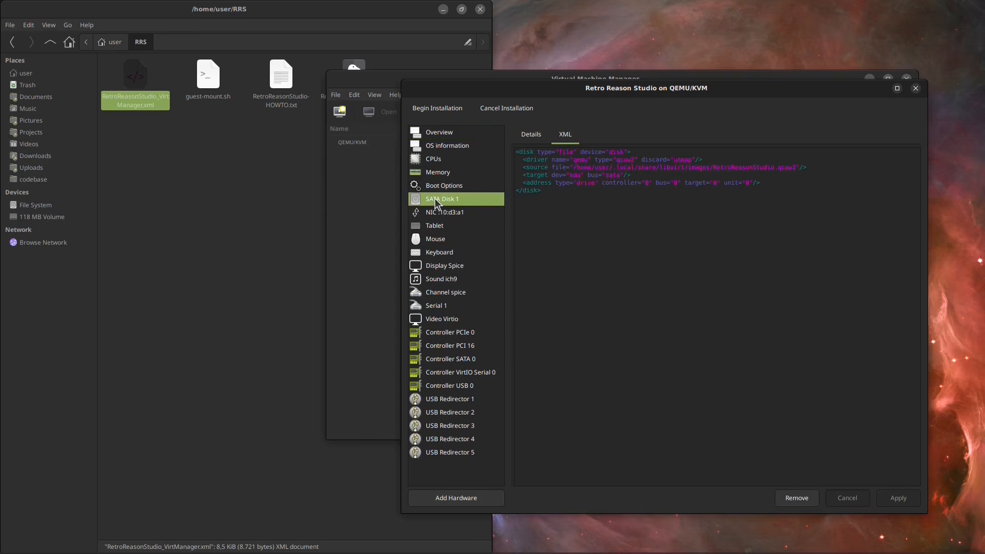
left_click(615, 167)
key("shift+Right")
key("shift+Right")
key("shift+Right")
key("shift+Right")
key("shift+Right")
key("shift+Right")
key("shift+Right")
key("shift+Right")
key("shift+Right")
key("shift+Right")
key("shift+Right")
key("shift+Right")
key("shift+Right")
key("shift+Right")
key("shift+Right")
key("shift+Right")
key("shift+Right")
key("shift+Right")
key("shift+Right")
key("shift+Right")
key("shift+Right")
key("shift+Right")
key("shift+Right")
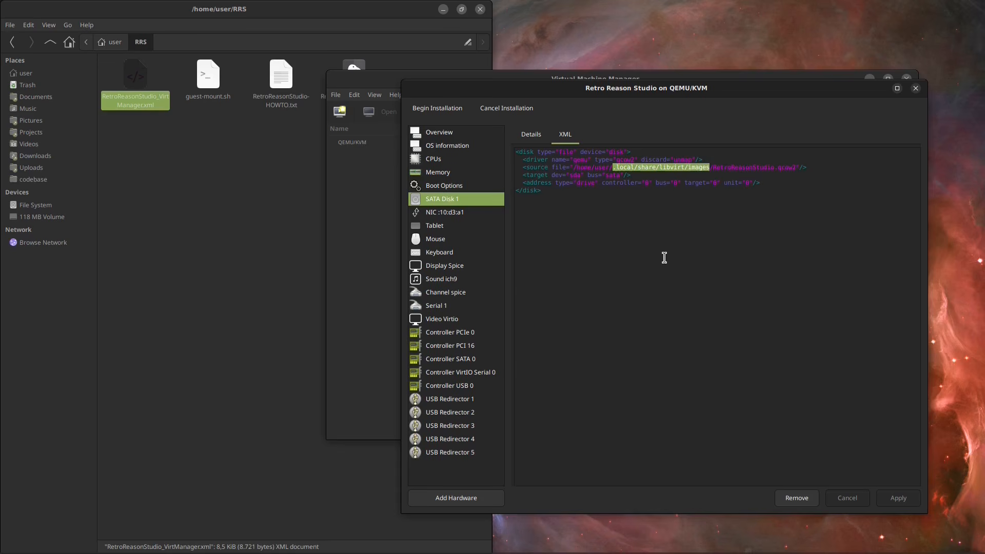
type("RRS")
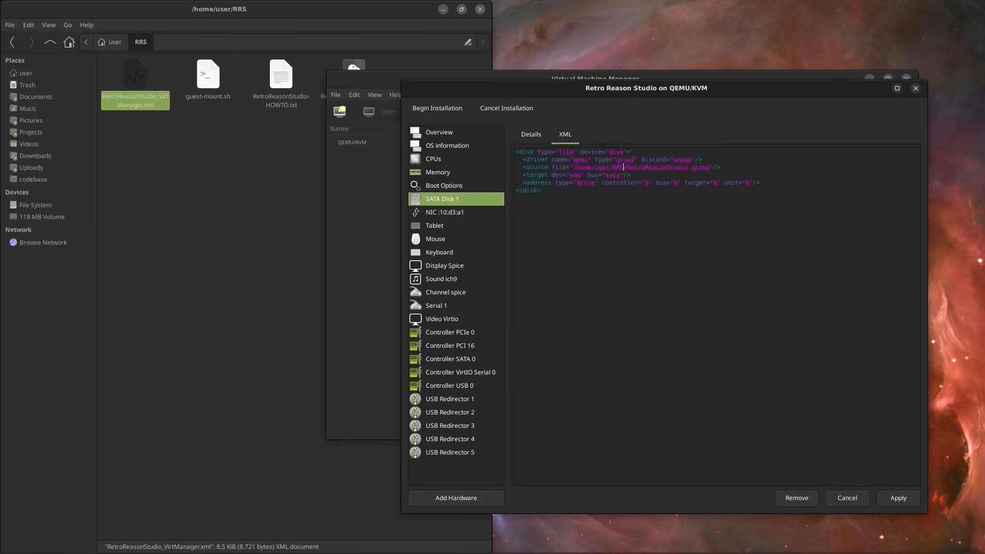
left_click(900, 500)
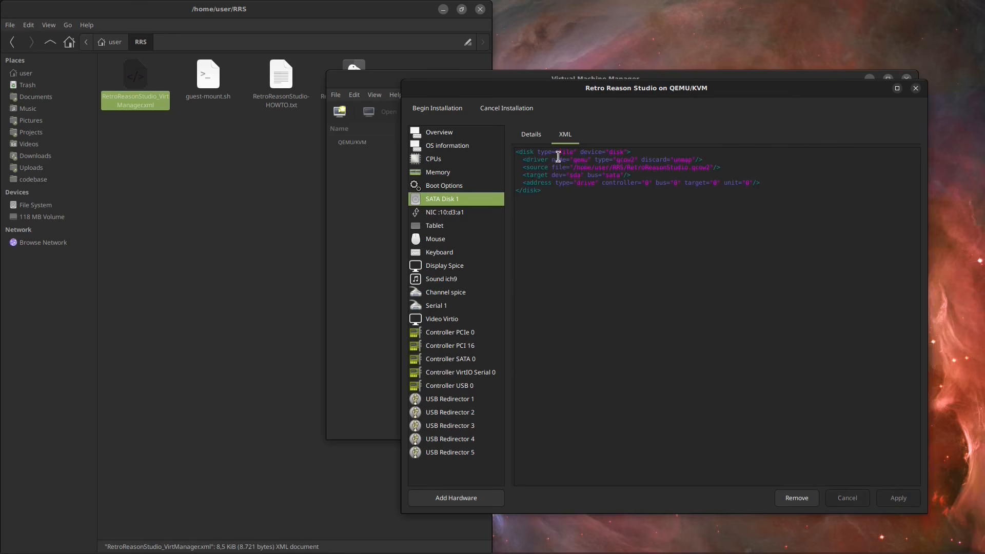
- Check the full path of the RRS folder in the file manager, and return to the virtual machine's configuration
left_click(332, 15)
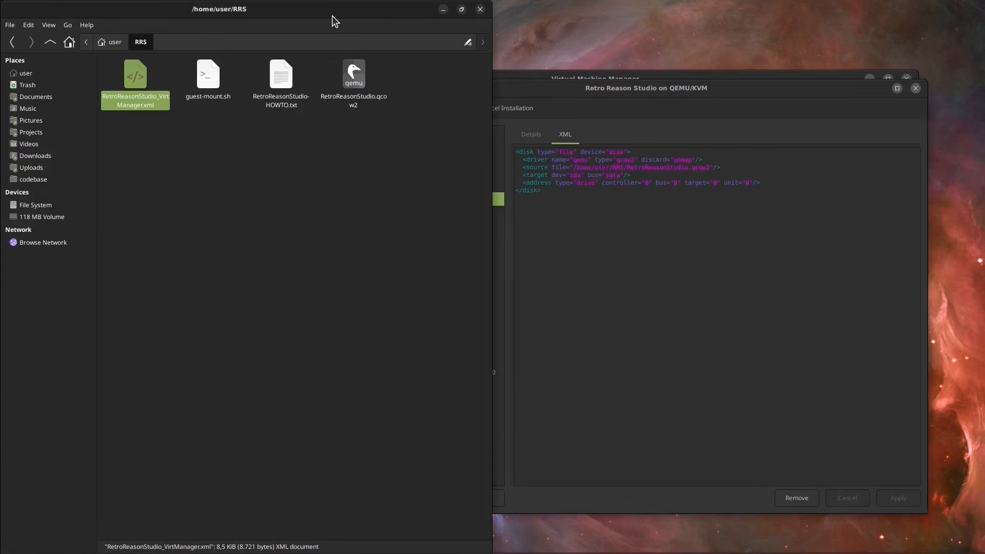
key("ctrl+l")
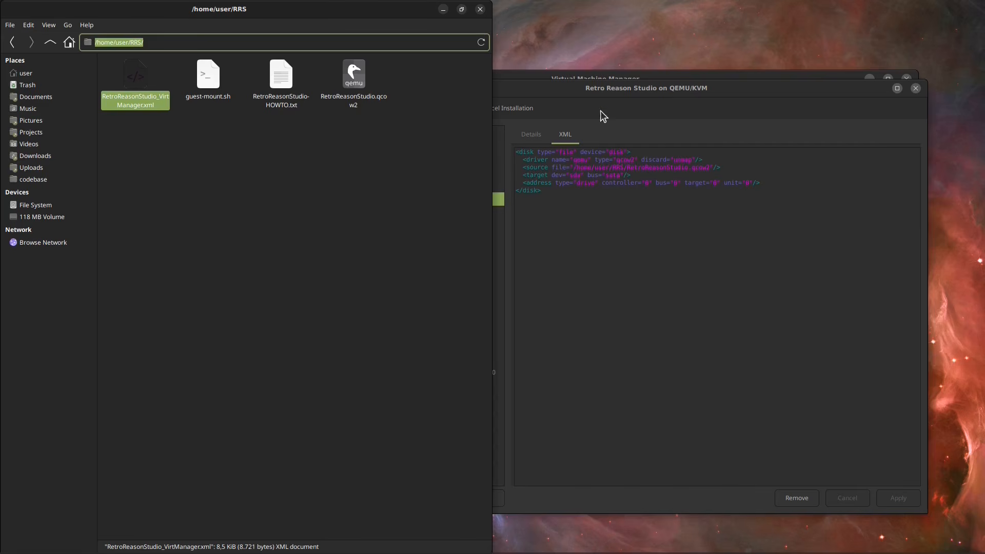
left_click(605, 93)
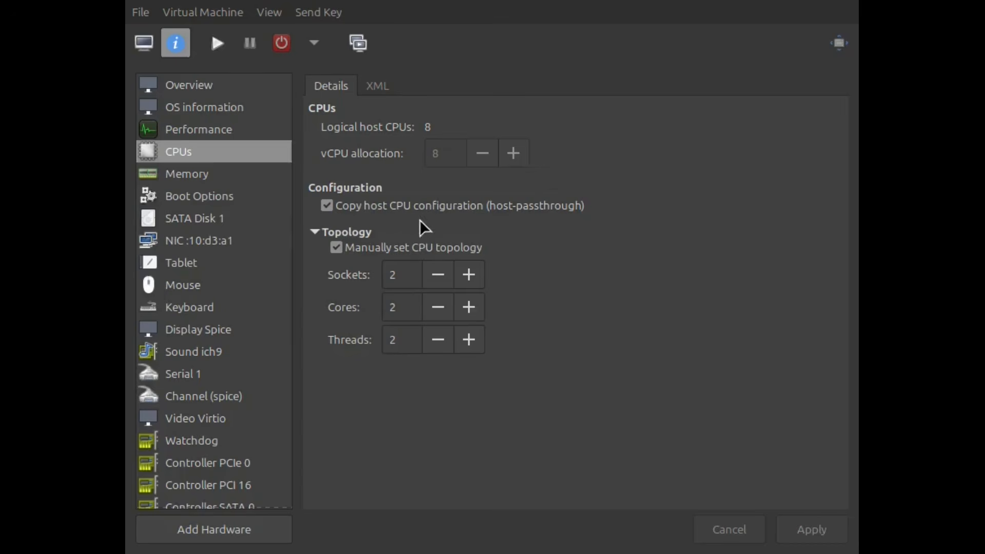
- Turn off copying the host CPU configuration, set the CPU model to host-model, and apply the change
left_click(327, 205)
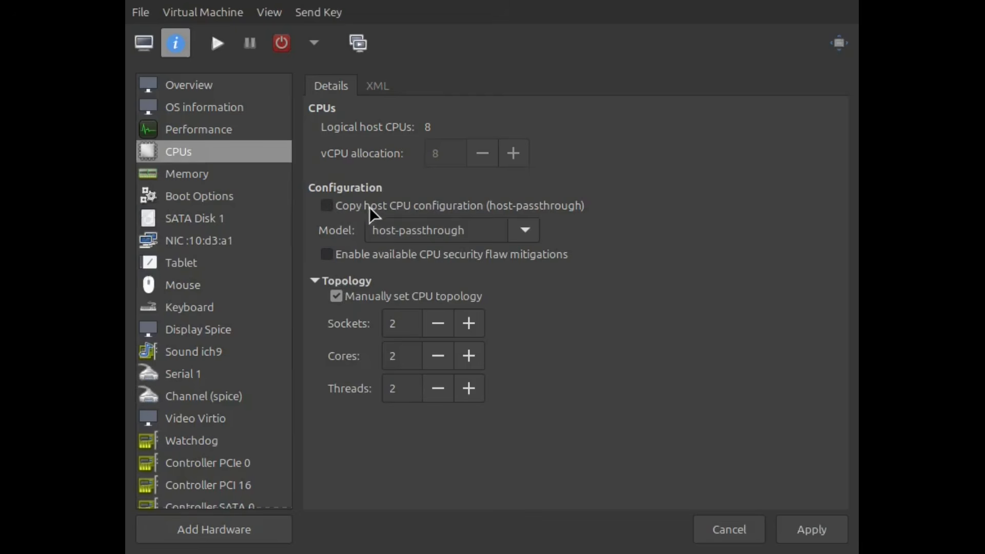
left_click(522, 232)
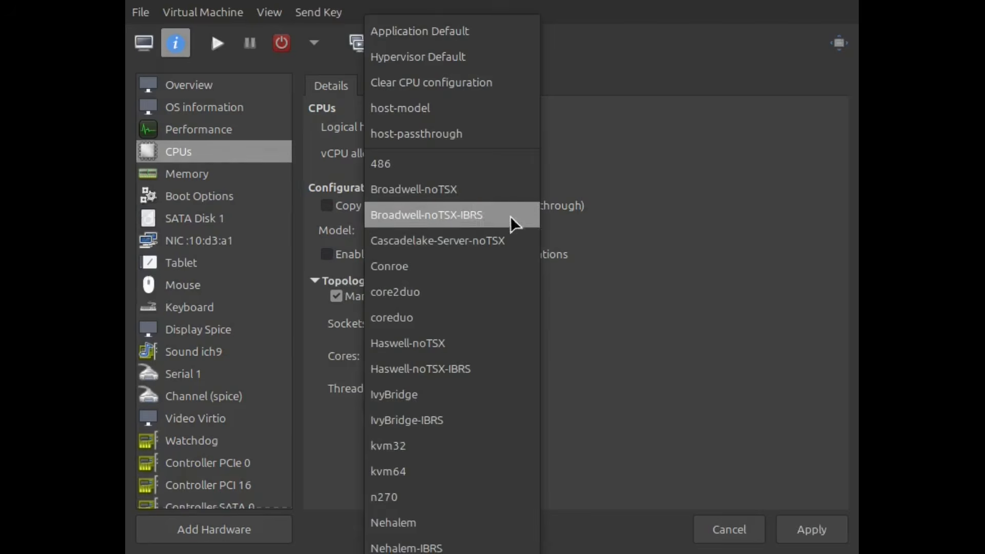
left_click(431, 108)
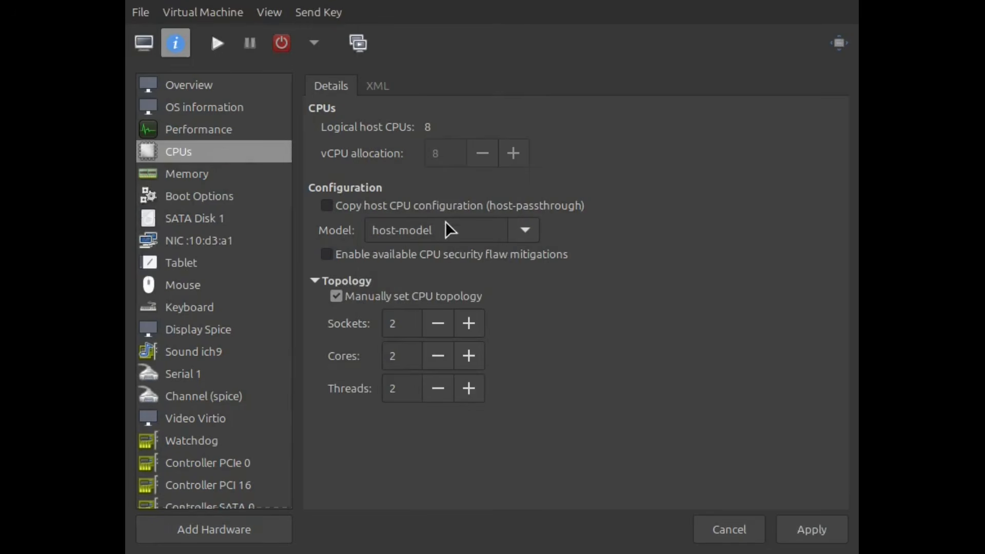
left_click(805, 530)
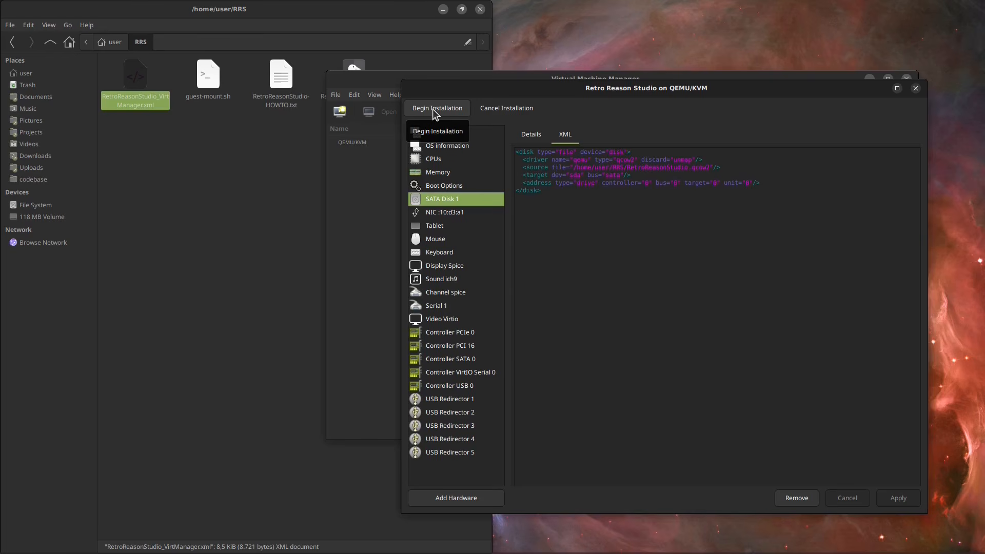
- Begin the virtual machine's installation, and minimize the file manager and Virtual Machine Manager windows around its console
left_click(432, 109)
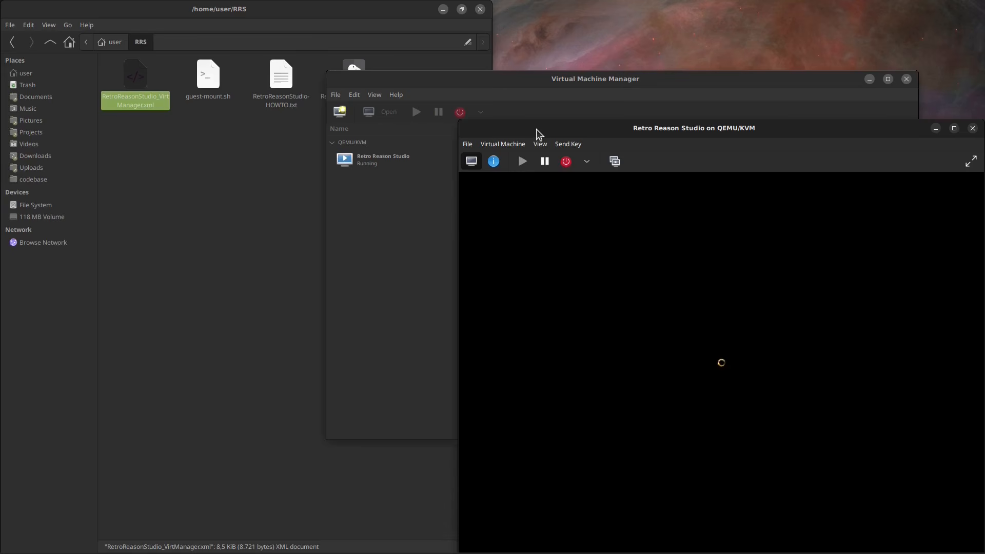
left_click_drag(536, 128, 458, 99)
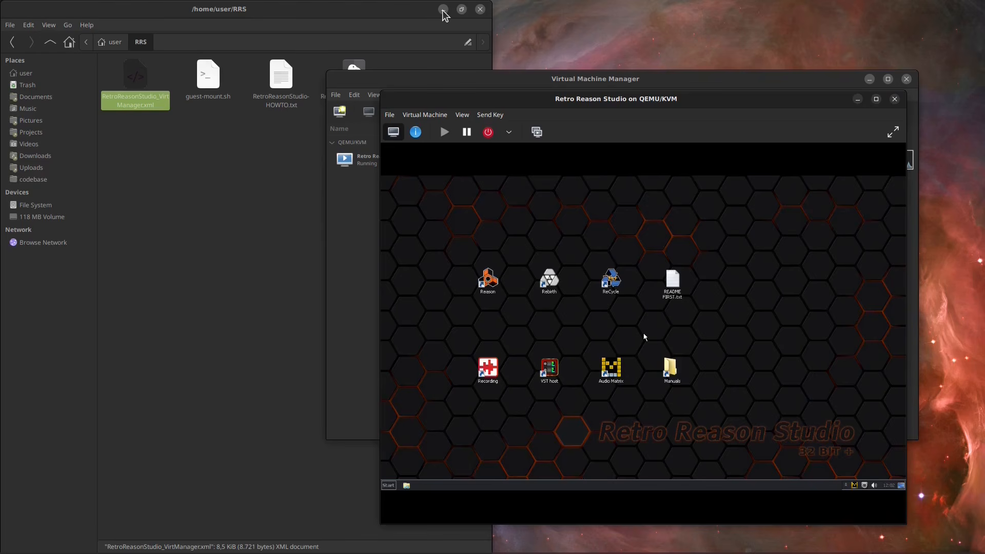
left_click(443, 12)
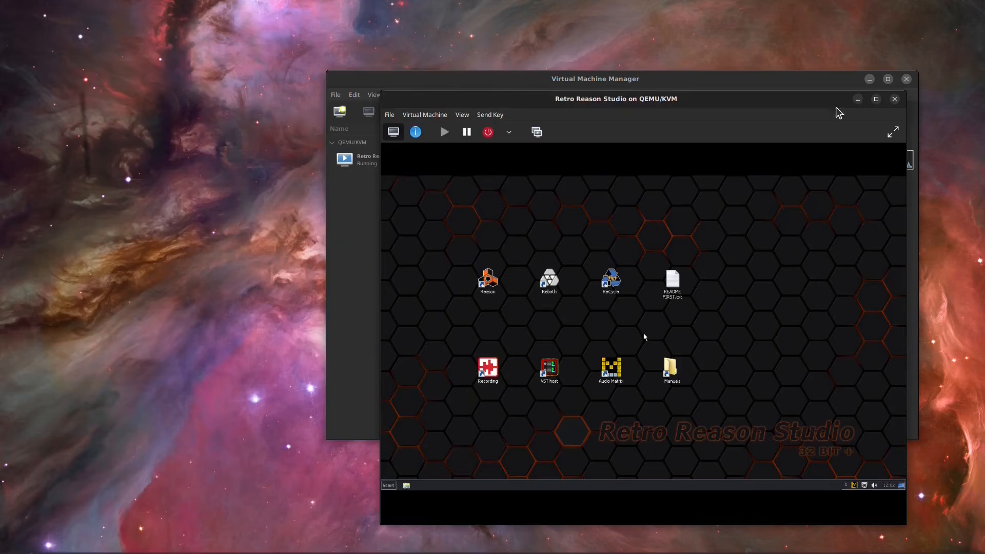
left_click(869, 79)
left_click_drag(798, 101, 571, 57)
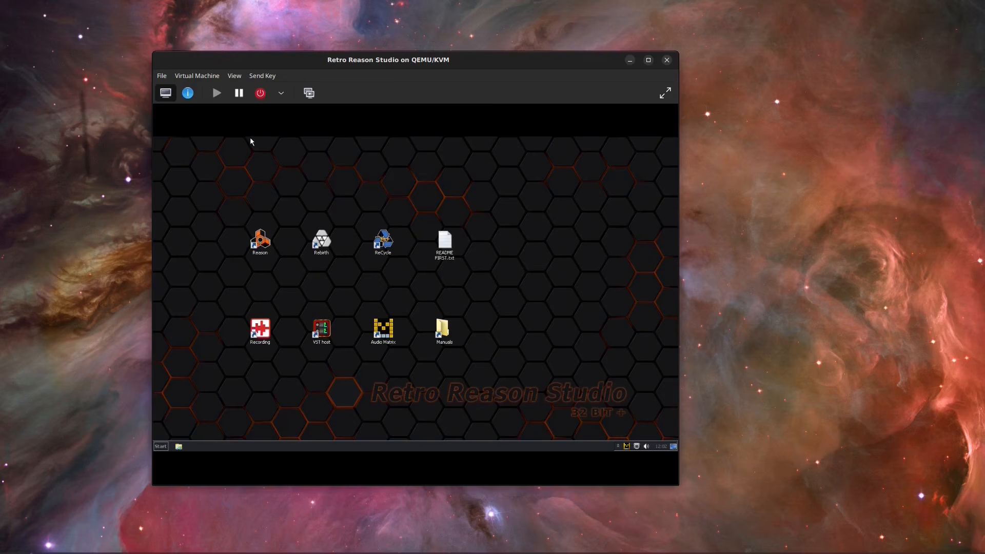
- Switch the Retro Reason Studio console to fullscreen
left_click(211, 75)
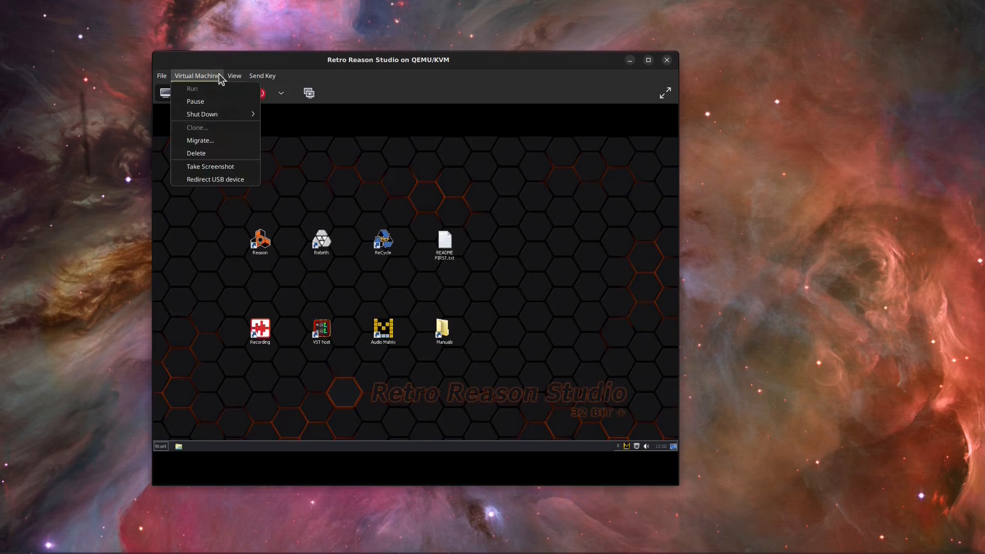
mouse_move(232, 76)
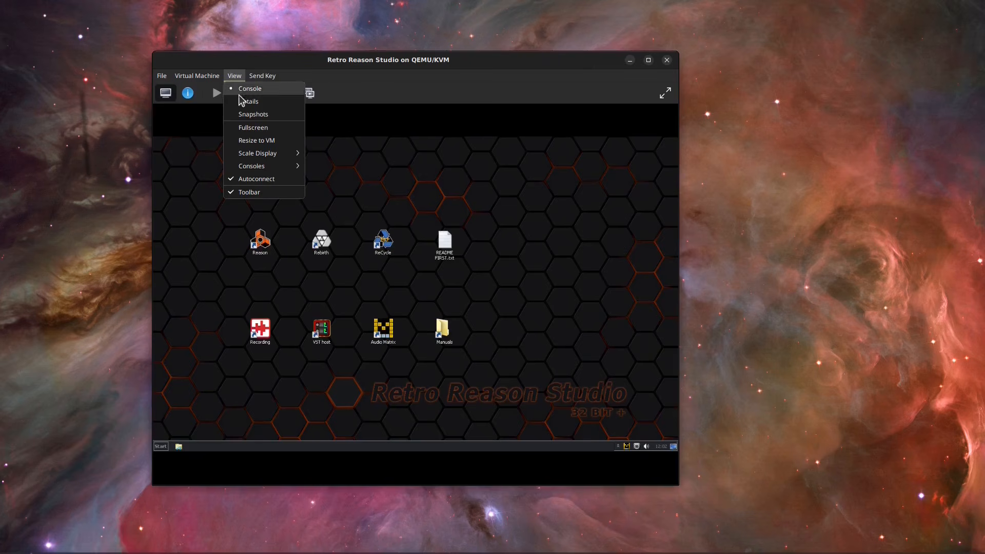
left_click(244, 128)
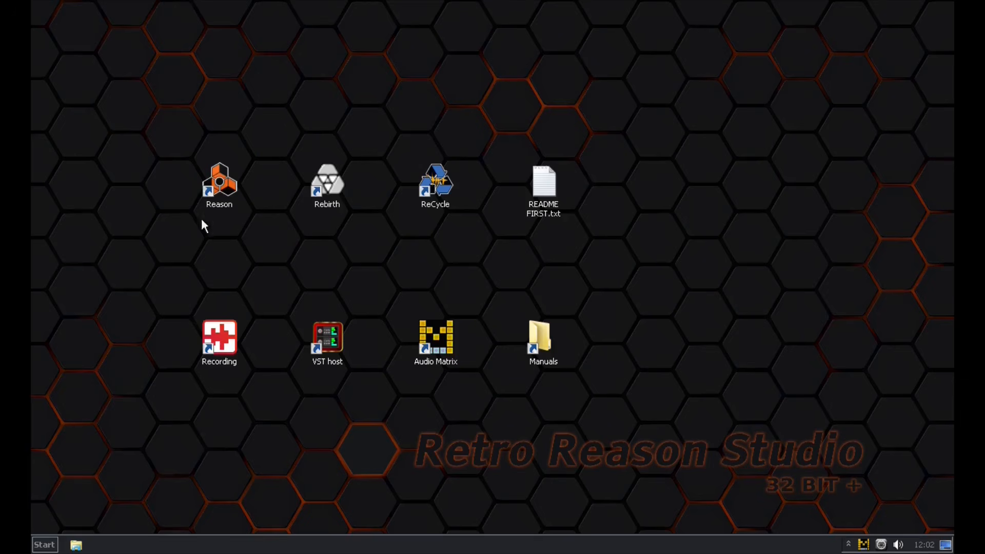
- Set the guest desktop's screen resolution to 1920 × 1080, and accept the display settings
right_click(179, 109)
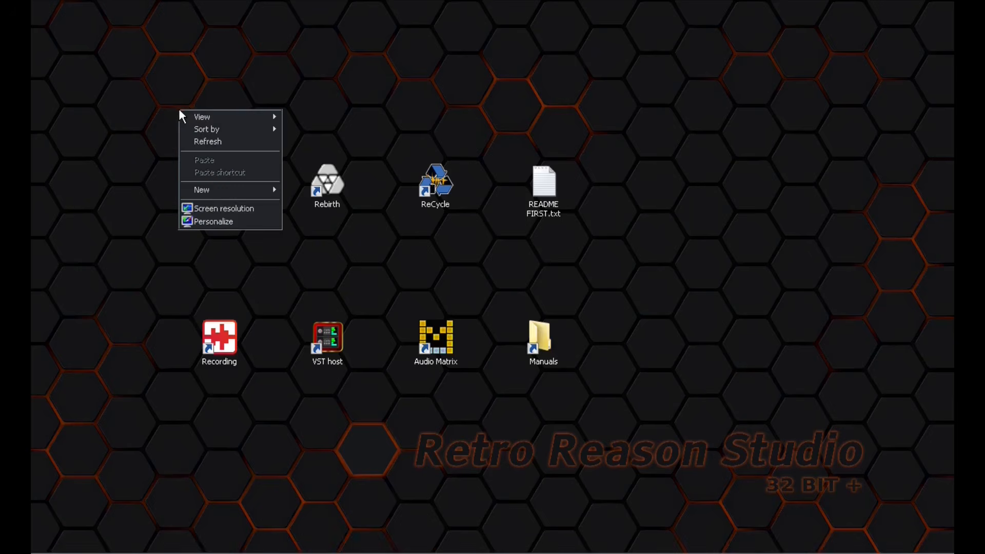
left_click(216, 208)
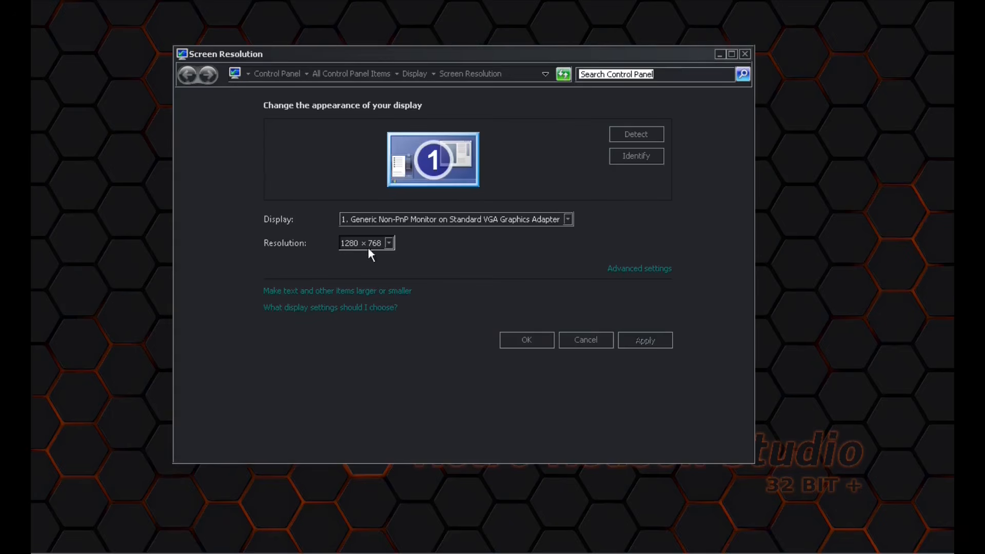
left_click(389, 242)
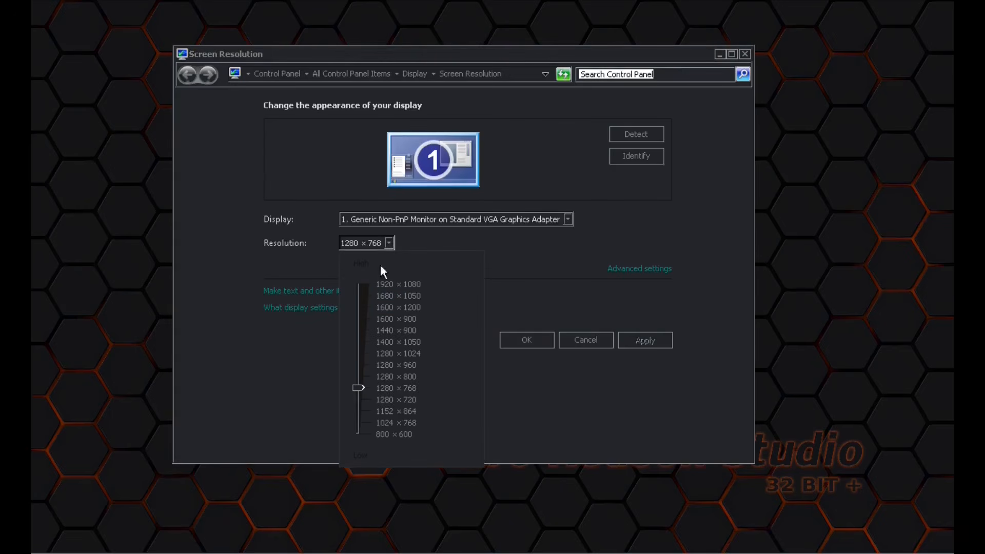
left_click_drag(359, 383, 354, 289)
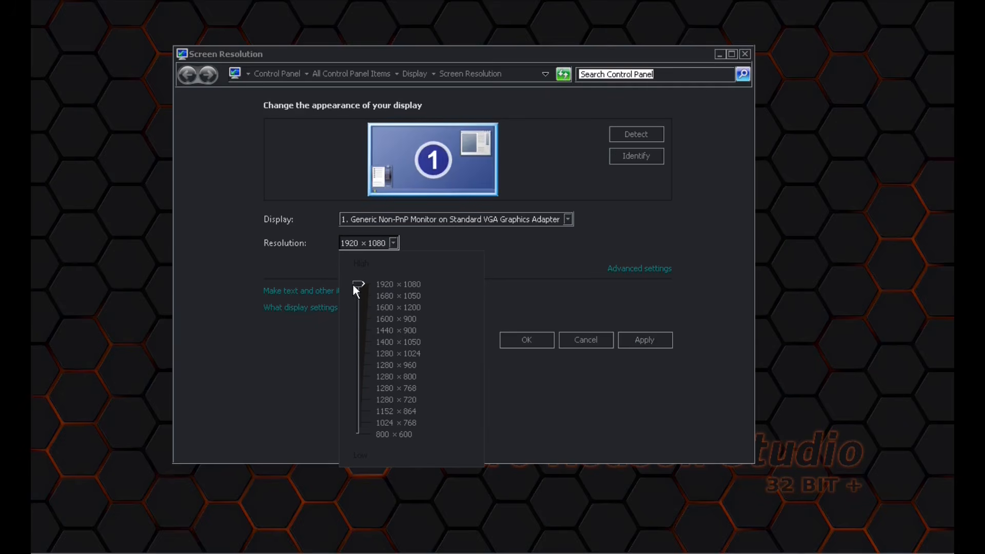
left_click(526, 281)
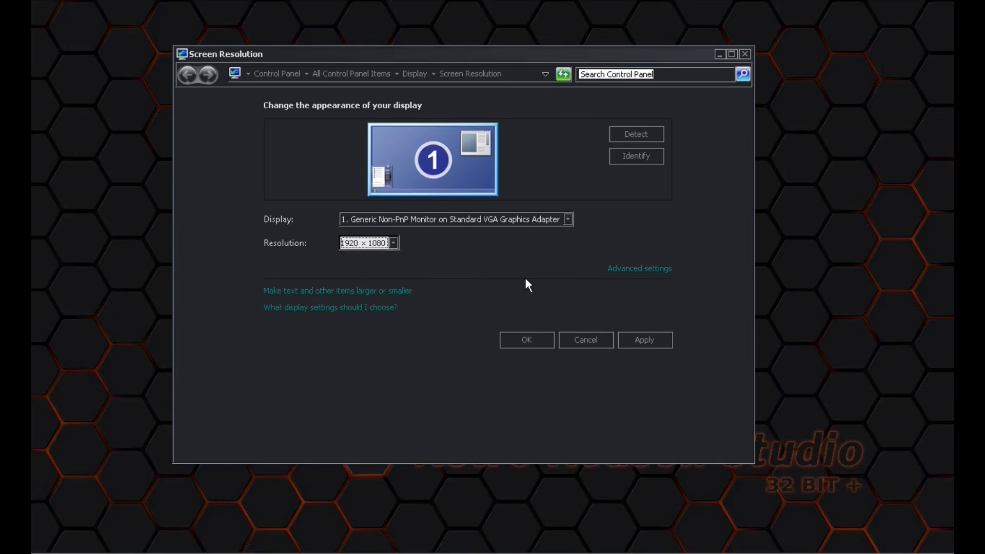
left_click(647, 340)
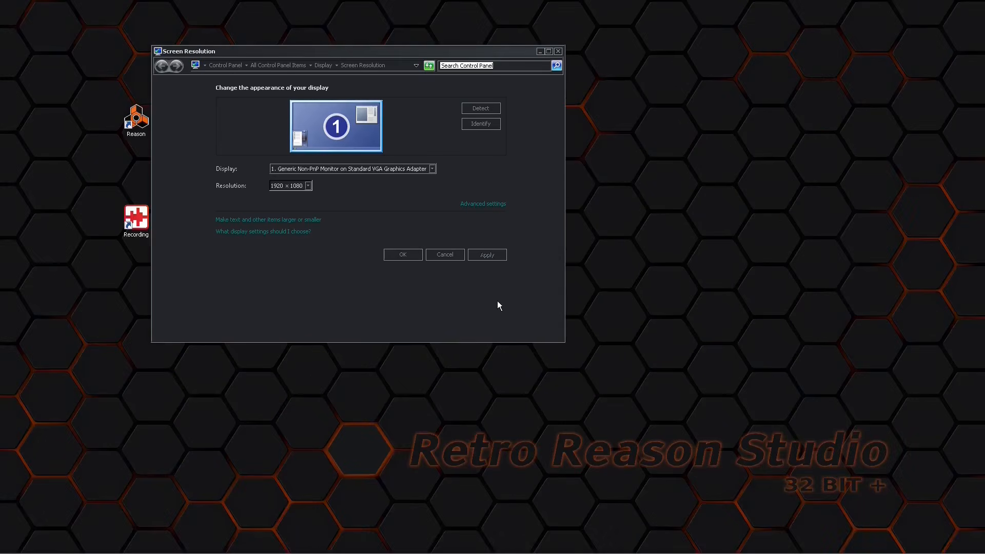
left_click(396, 252)
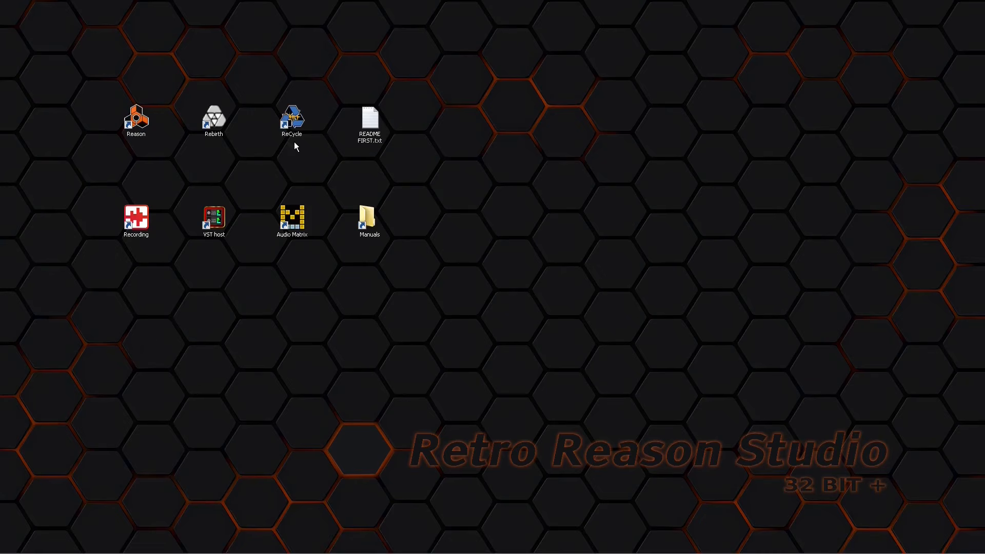
- Read through README FIRST.txt on the guest desktop, and close it
double_click(373, 115)
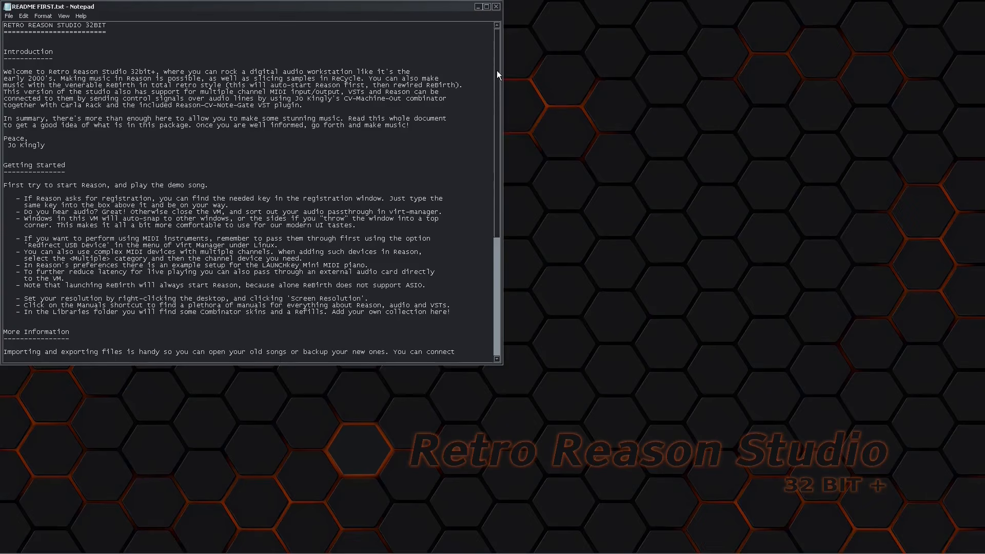
scroll(496, 73, "down", 3)
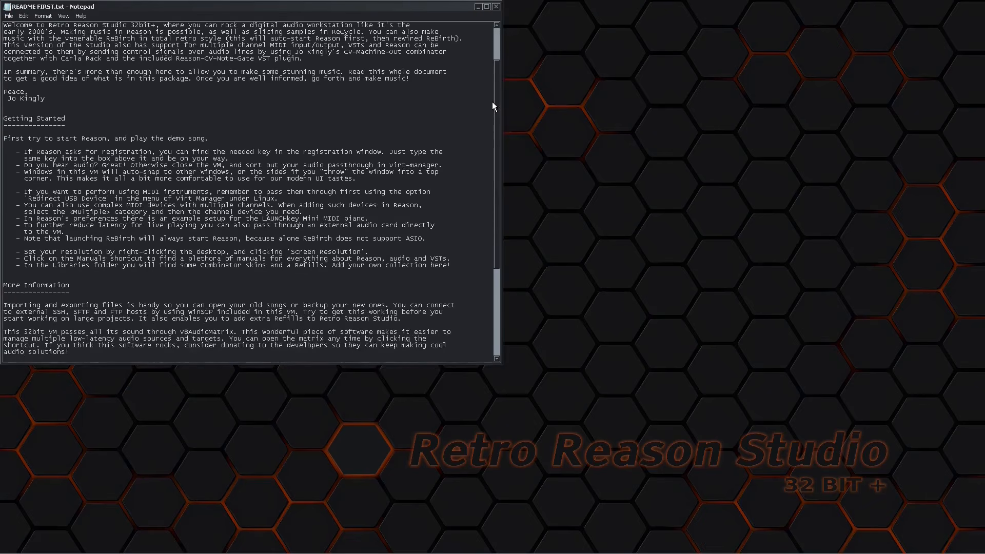
scroll(492, 106, "down", 5)
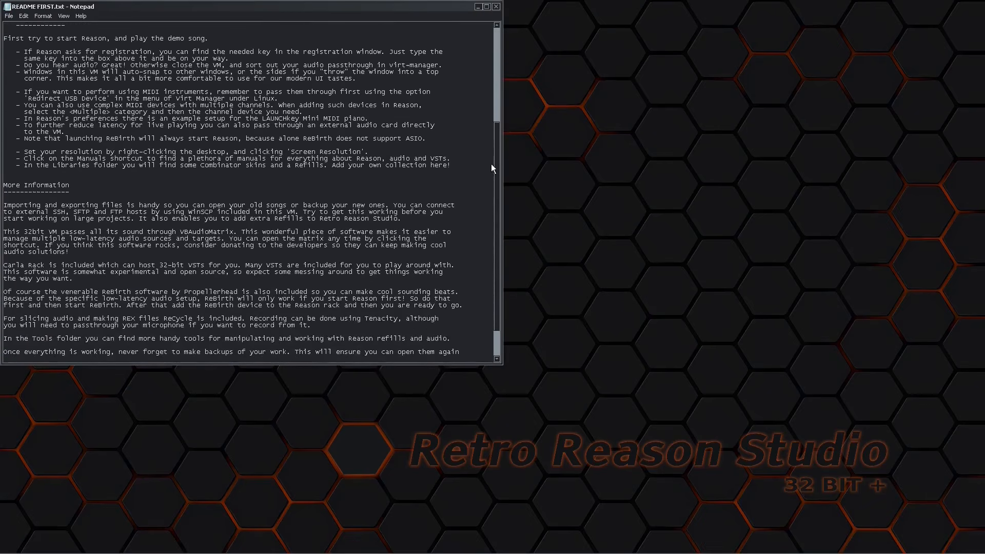
scroll(491, 165, "down", 2)
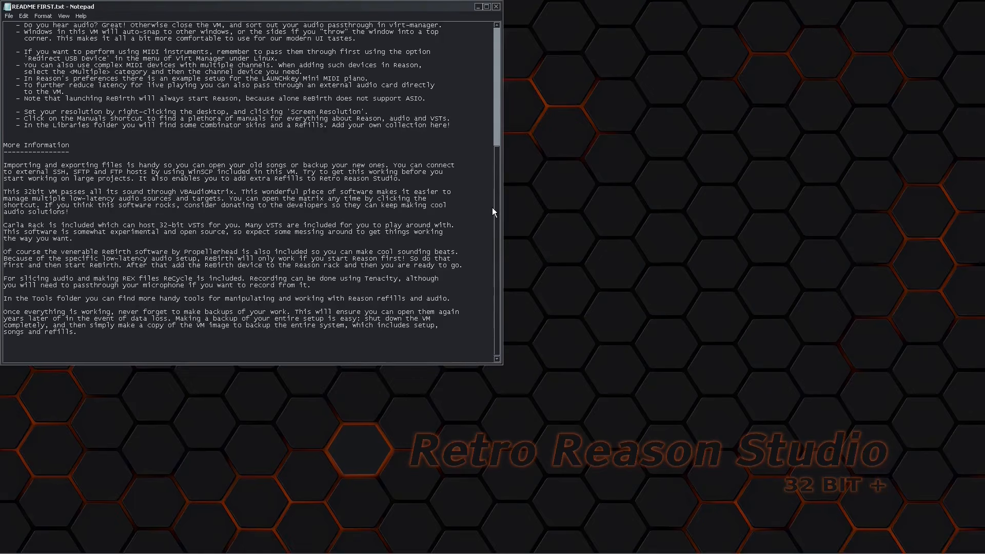
scroll(491, 207, "up", 9)
scroll(480, 77, "up", 1)
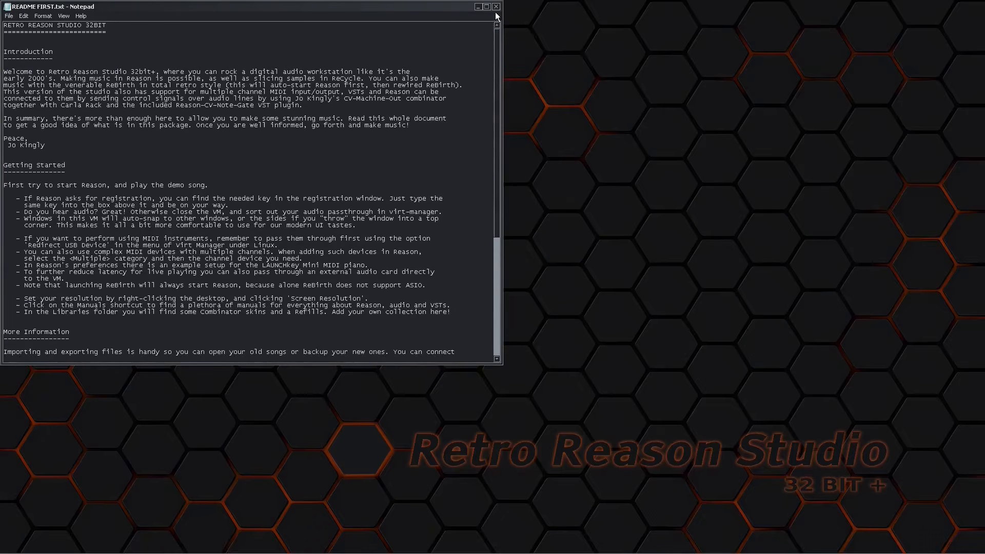
left_click(496, 6)
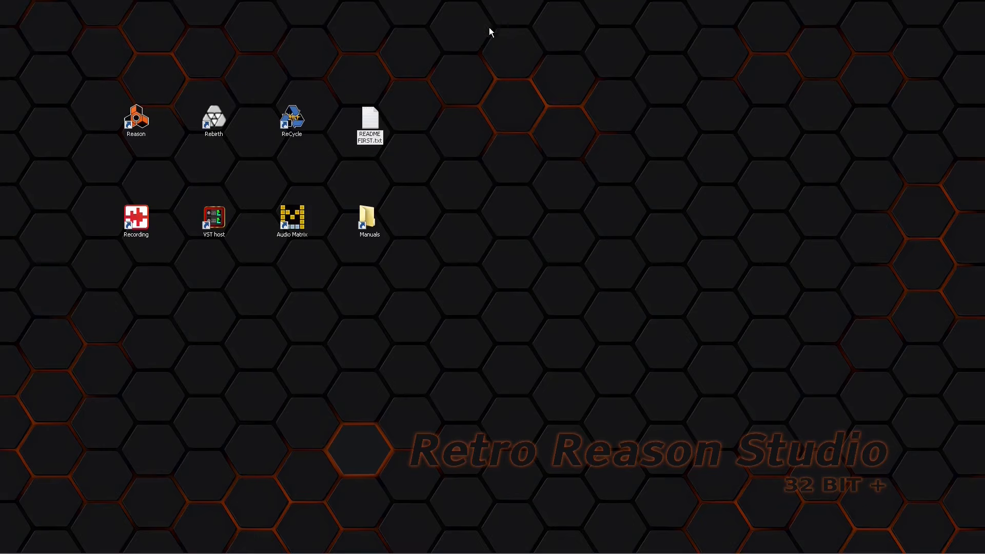
left_click(450, 119)
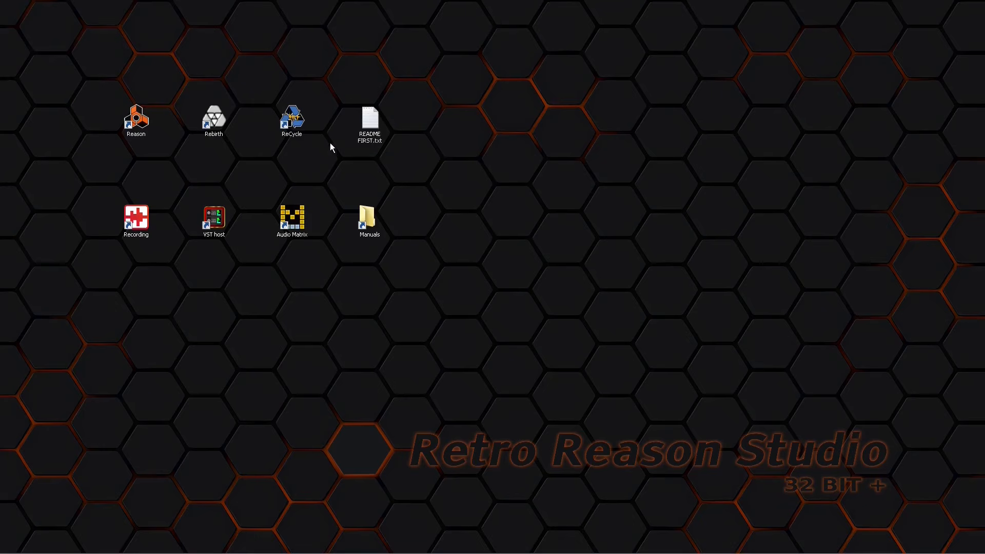
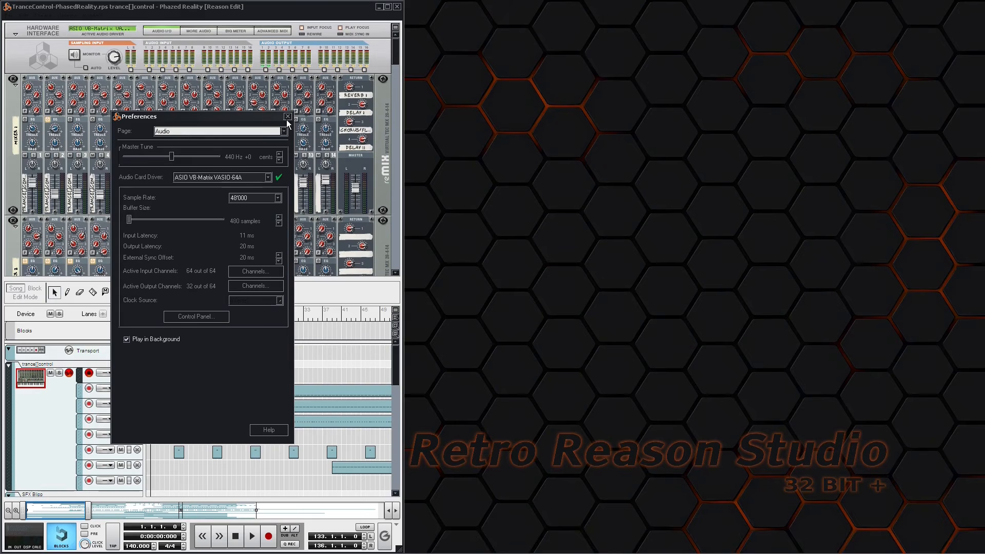
- Close Reason's preferences, redirect the Generic CS201 USB AUDIO device to the virtual machine, and return the console to fullscreen
left_click(288, 116)
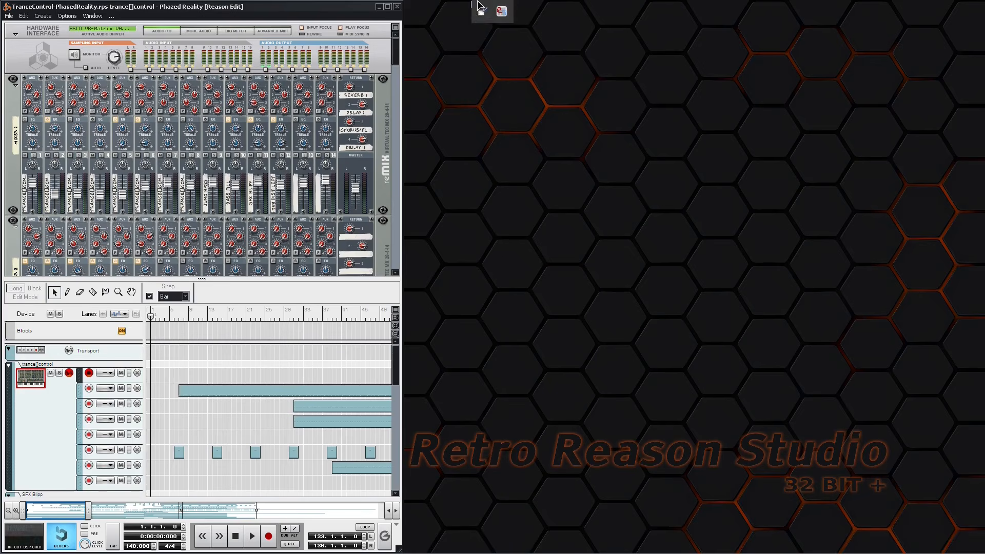
left_click(481, 11)
left_click(59, 21)
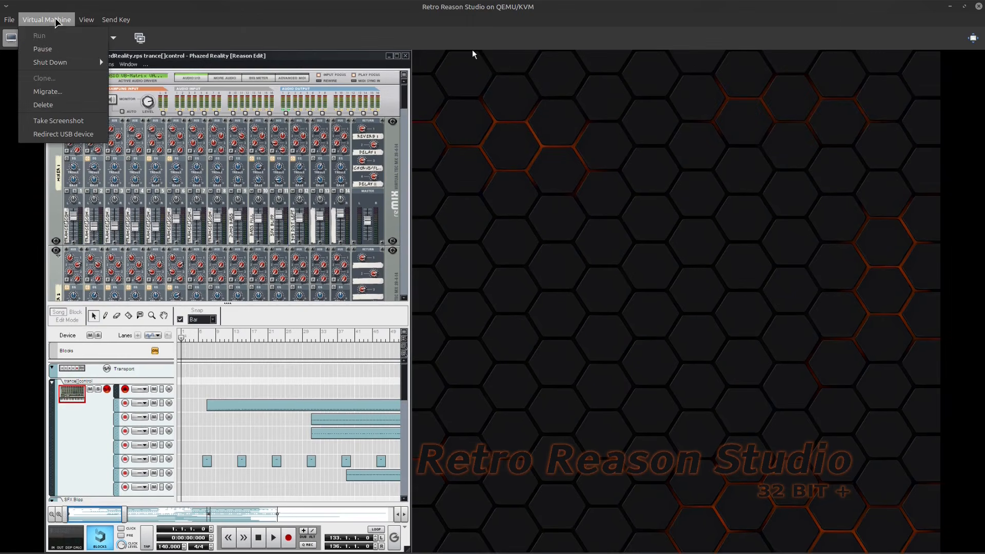
left_click(63, 134)
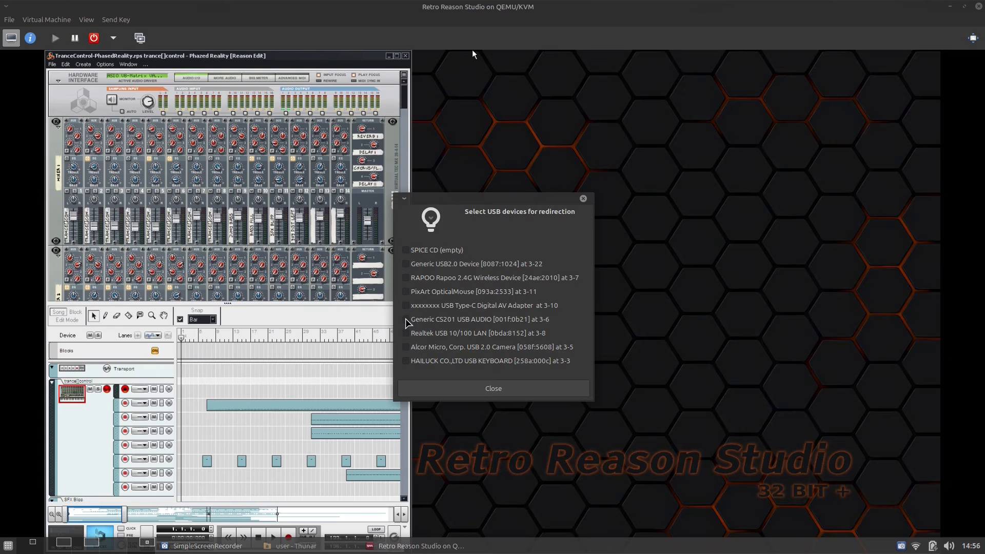
left_click(406, 320)
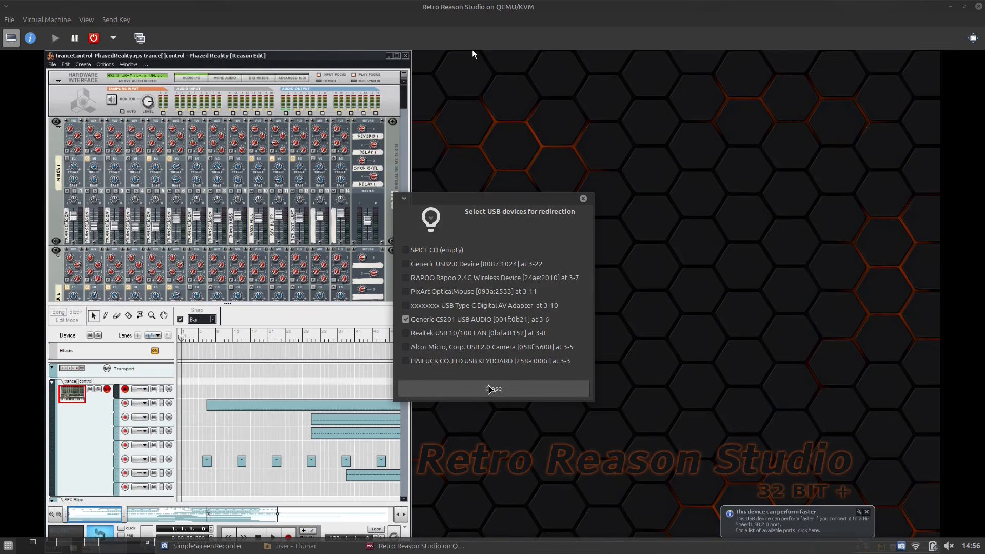
left_click(491, 390)
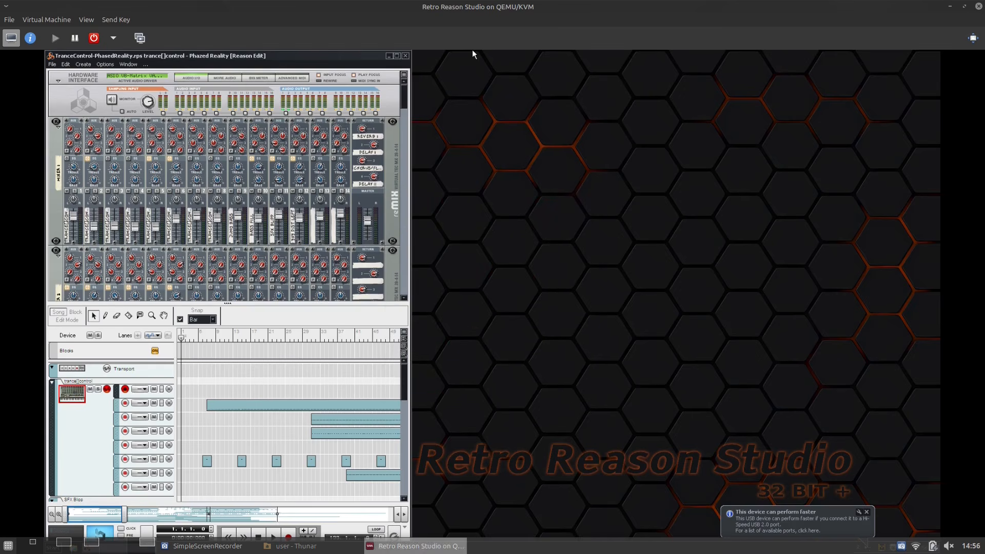
left_click(975, 38)
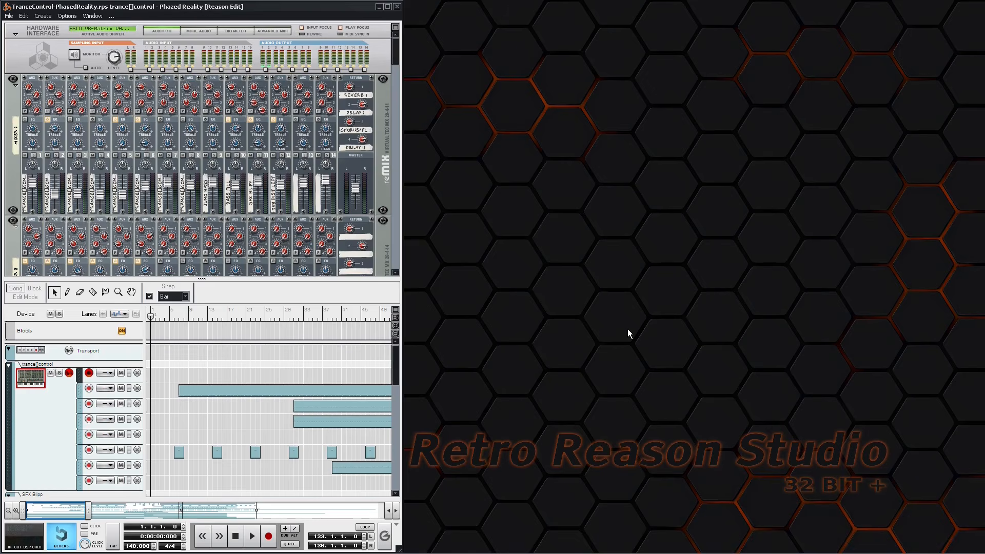
- Search the guest for its audio device settings, check which playback device is the default, and close the Sound dialog
mouse_move(225, 553)
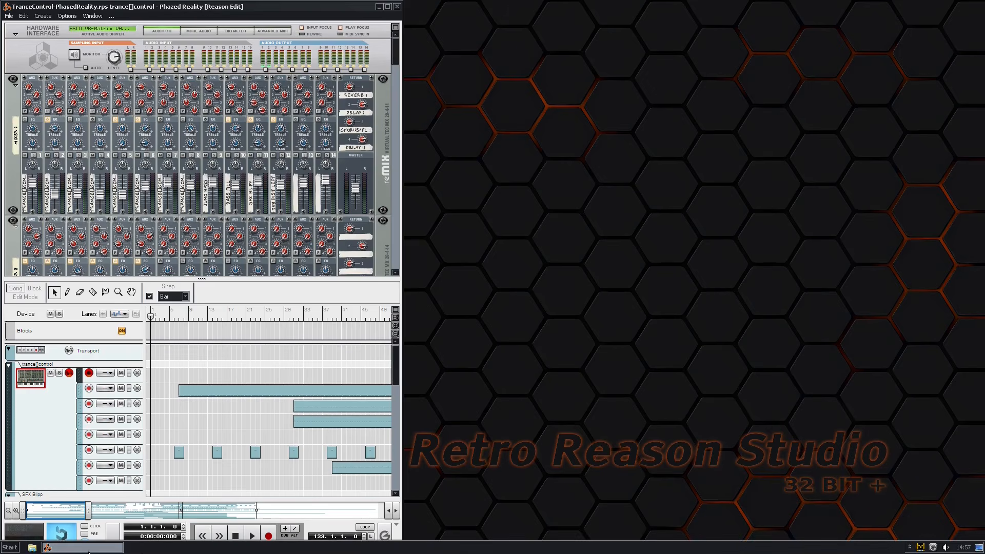
left_click(11, 548)
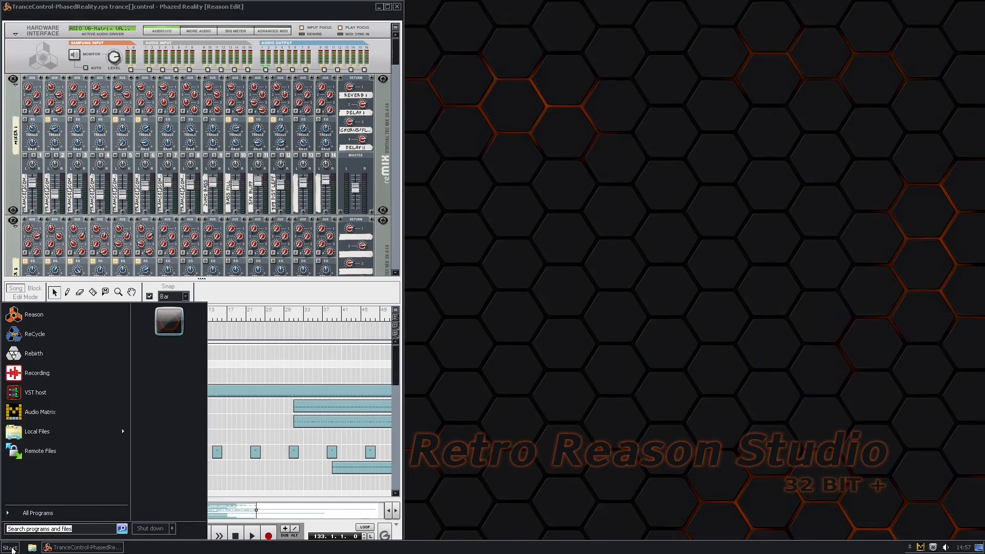
type("audio")
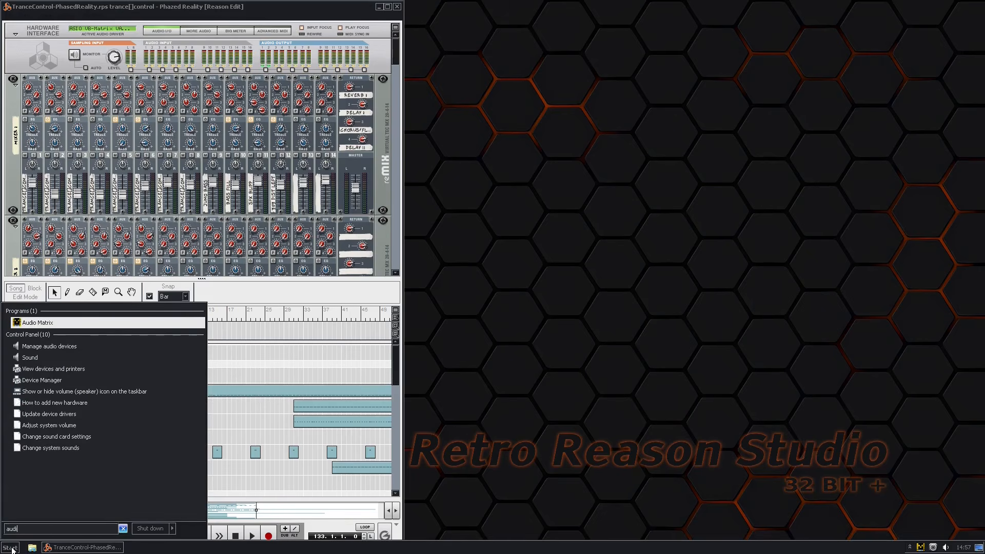
left_click(77, 347)
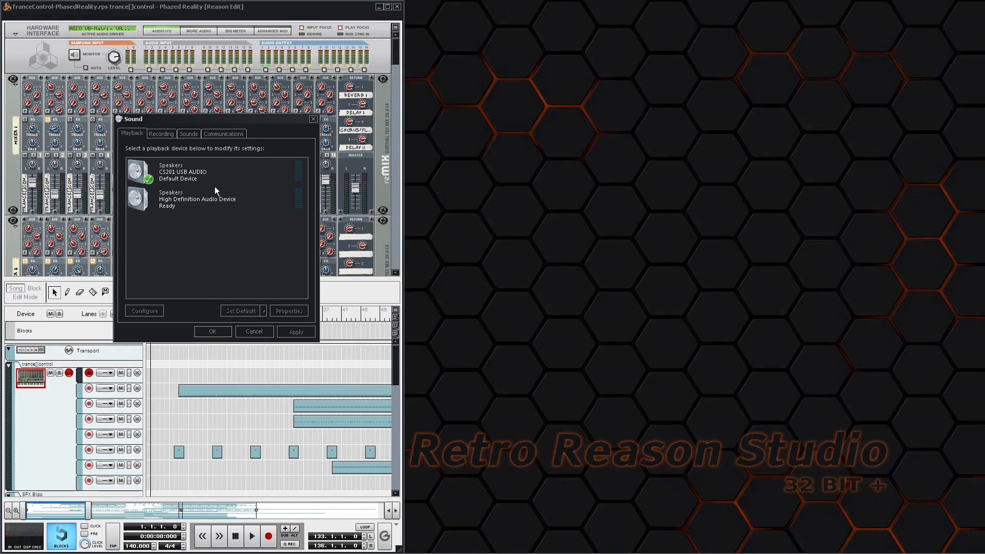
left_click(219, 332)
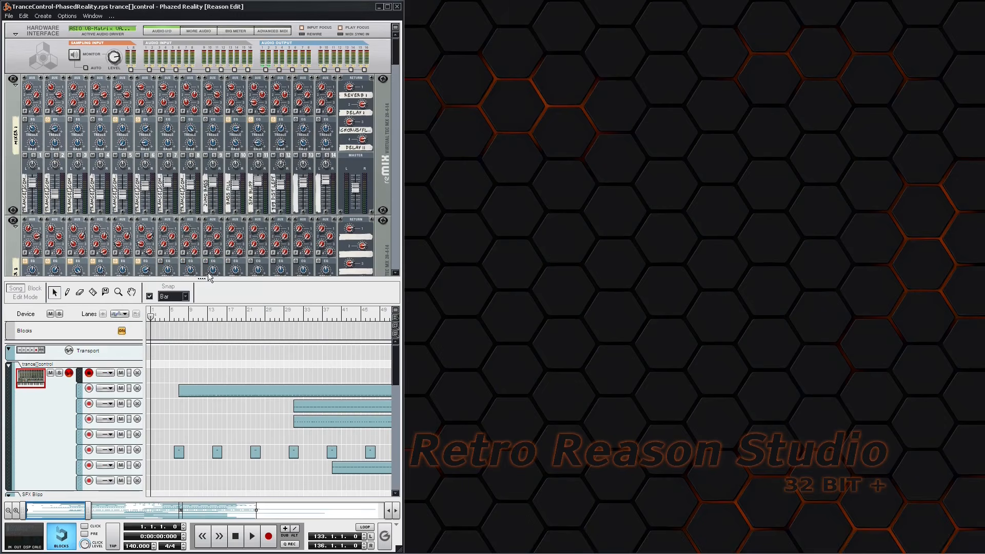
left_click(24, 15)
left_click(76, 226)
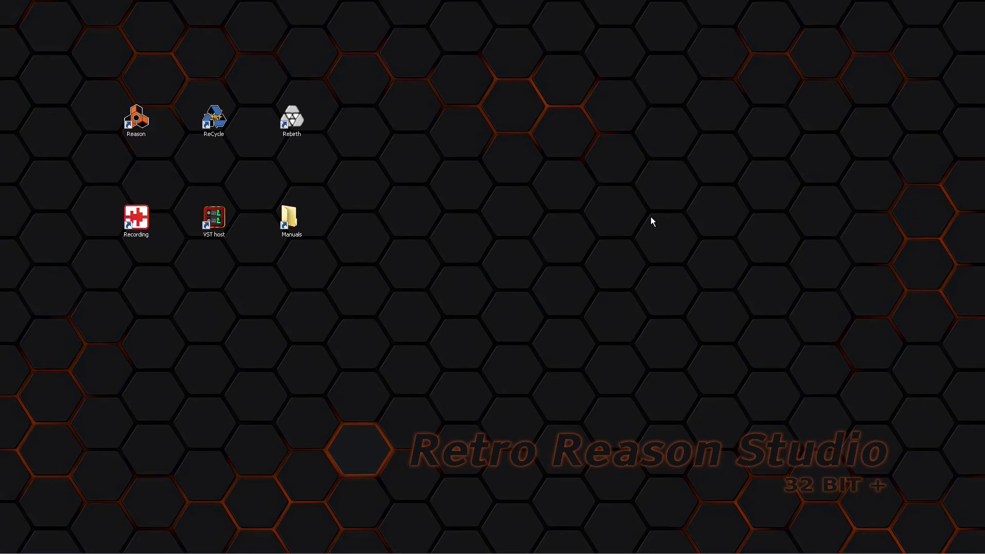
- Open Remote Files in the guest, and log in to the saved Link2Linux SFTP site
mouse_move(98, 553)
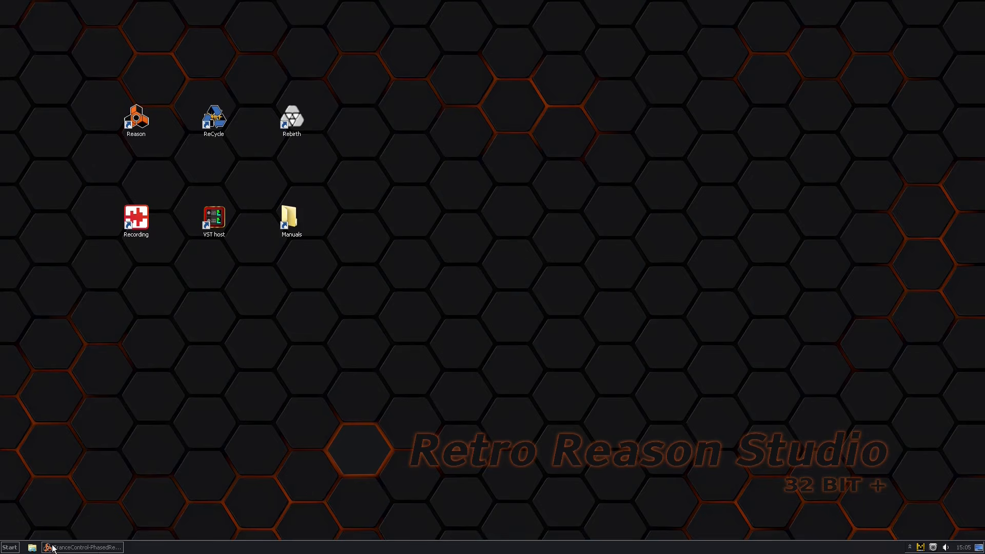
left_click(10, 548)
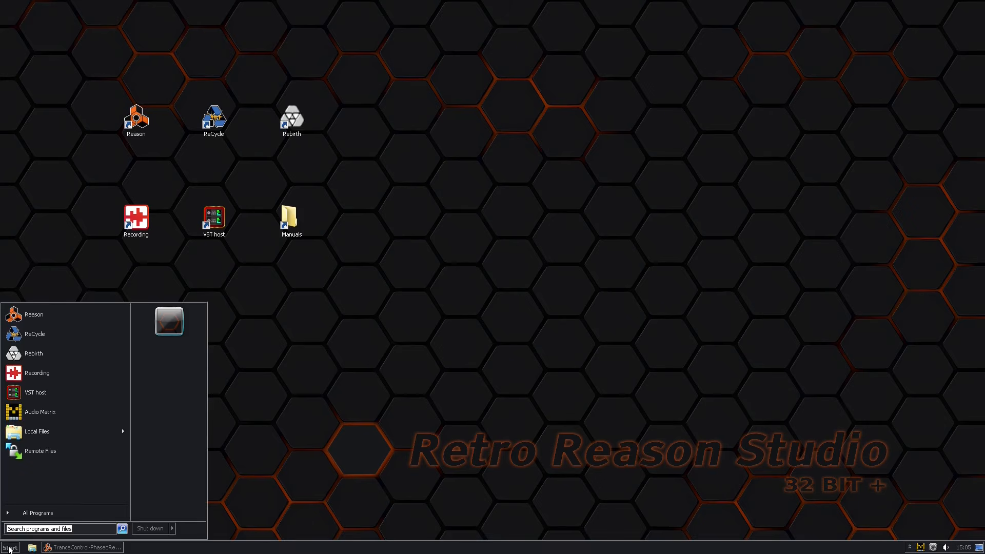
left_click(52, 454)
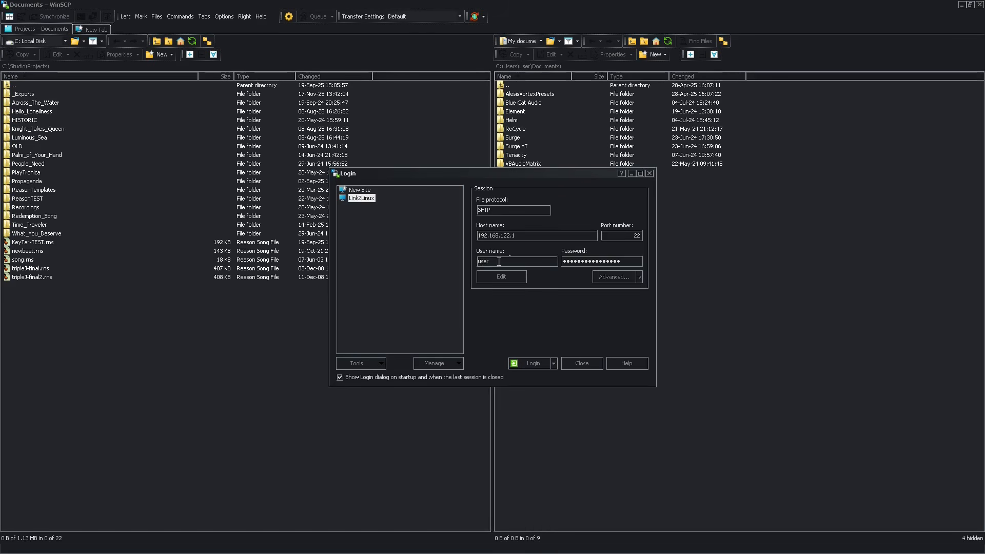
left_click(534, 363)
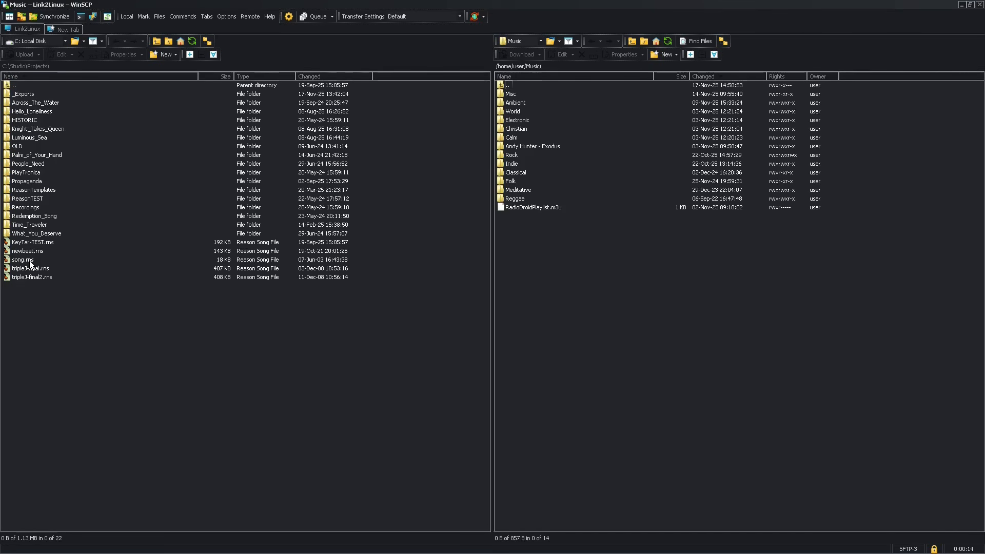
- Upload newbeat.rns from C:\Studio\Projects to /home/user/Music, and check the host's Music folder in Thunar
left_click_drag(23, 251, 543, 263)
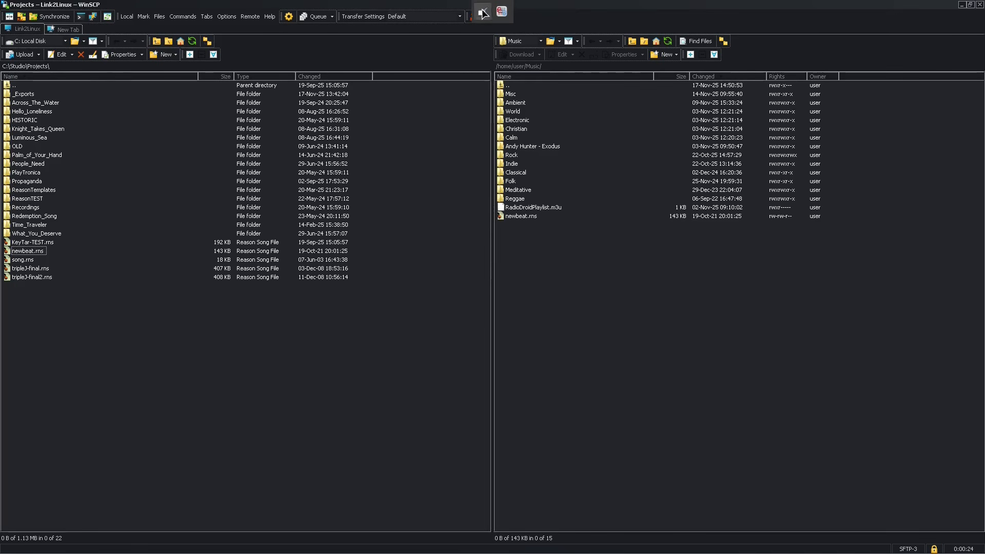
left_click(484, 13)
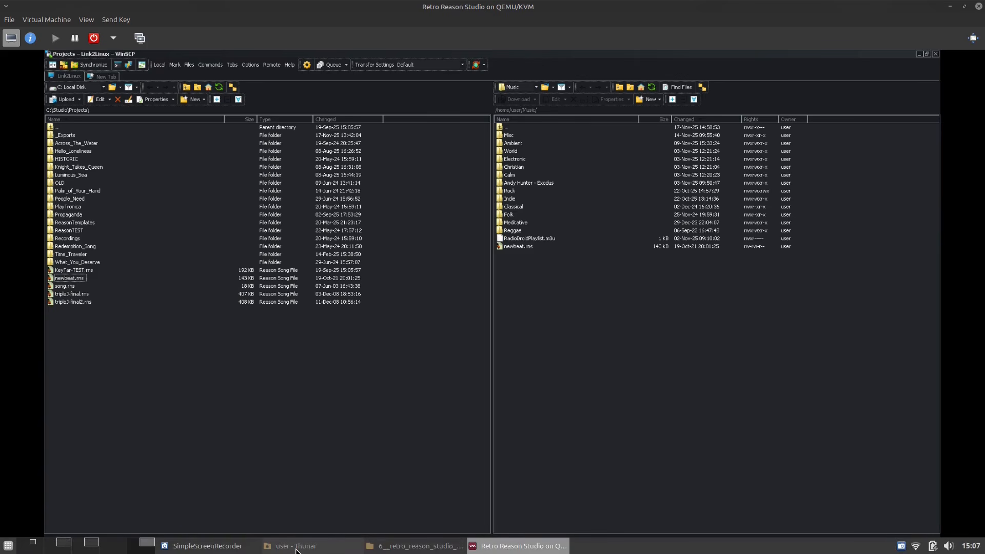
left_click(297, 548)
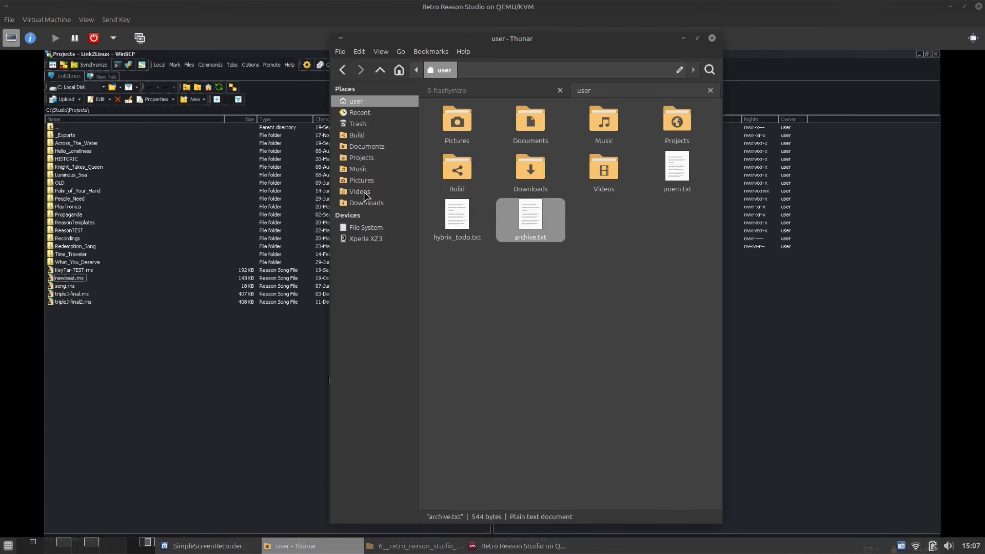
left_click(359, 169)
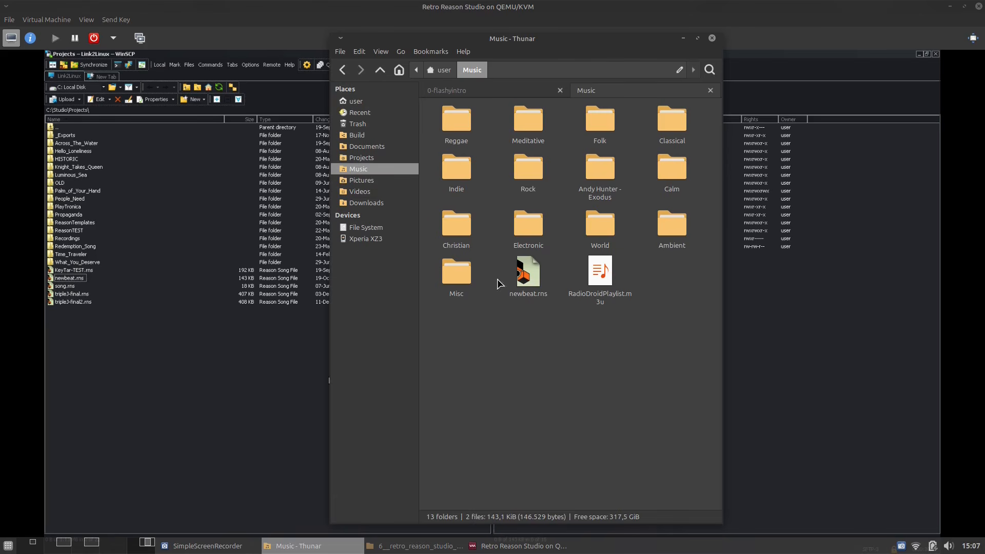
- Permanently delete newbeat.rns from the host's Music folder, minimize Thunar, and return the virtual machine console to fullscreen
left_click(526, 277)
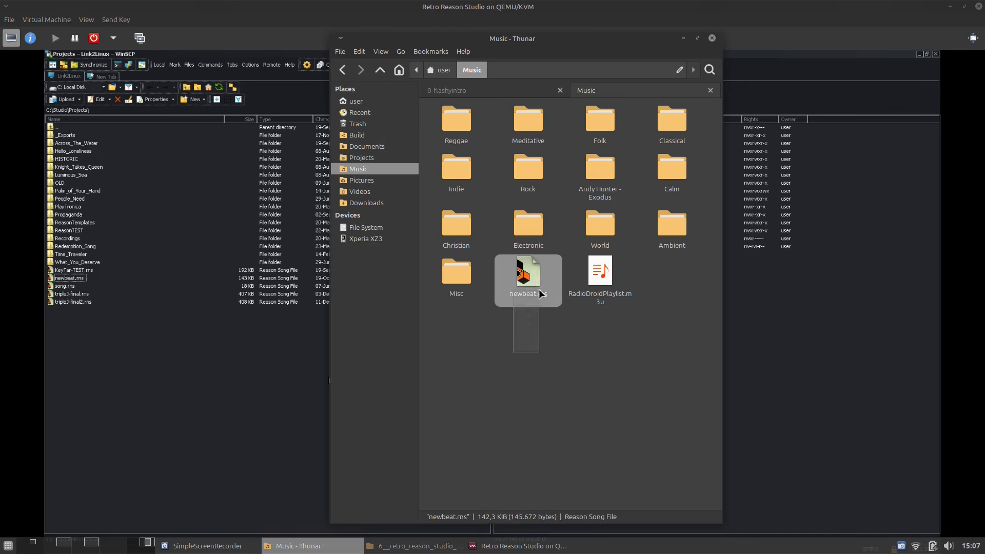
key("shift+Delete")
key("Return")
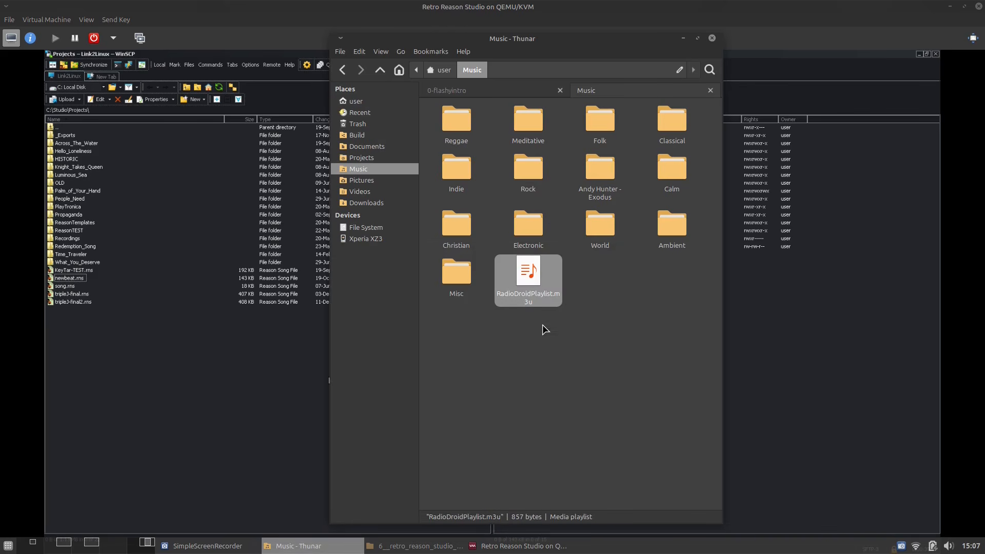
left_click(683, 39)
left_click(973, 38)
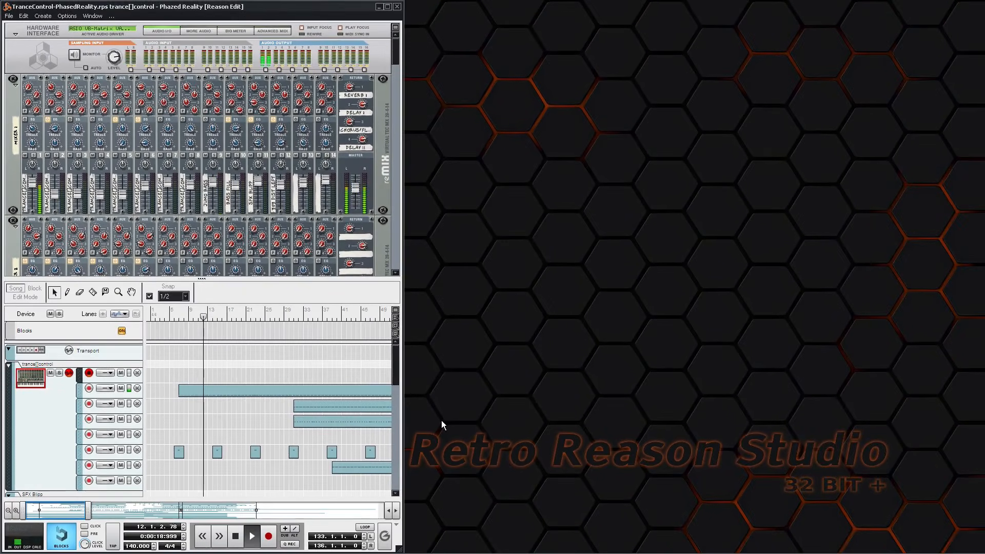
- Detach Reason's sequencer into its own window and fit it beside the rack across the remaining screen width
left_click(396, 317)
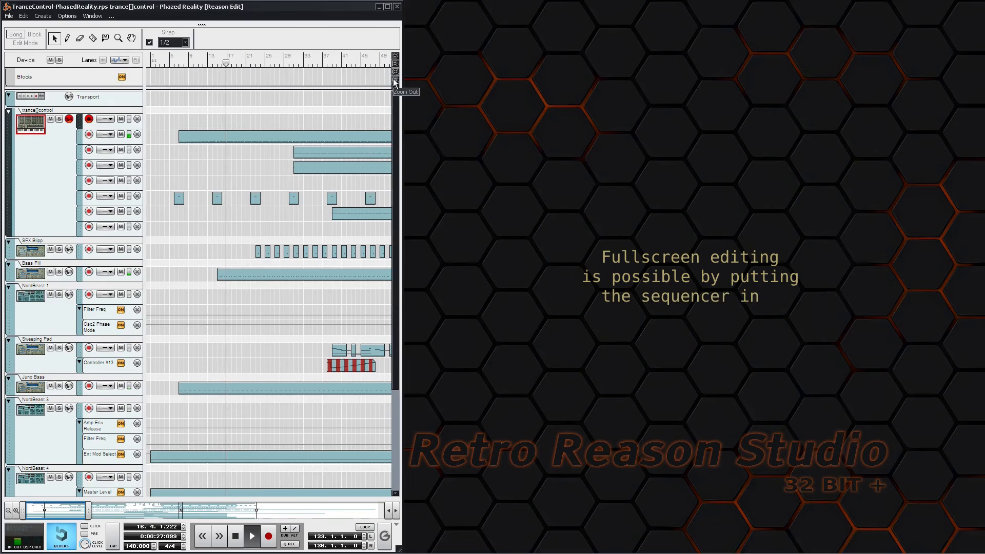
left_click(395, 57)
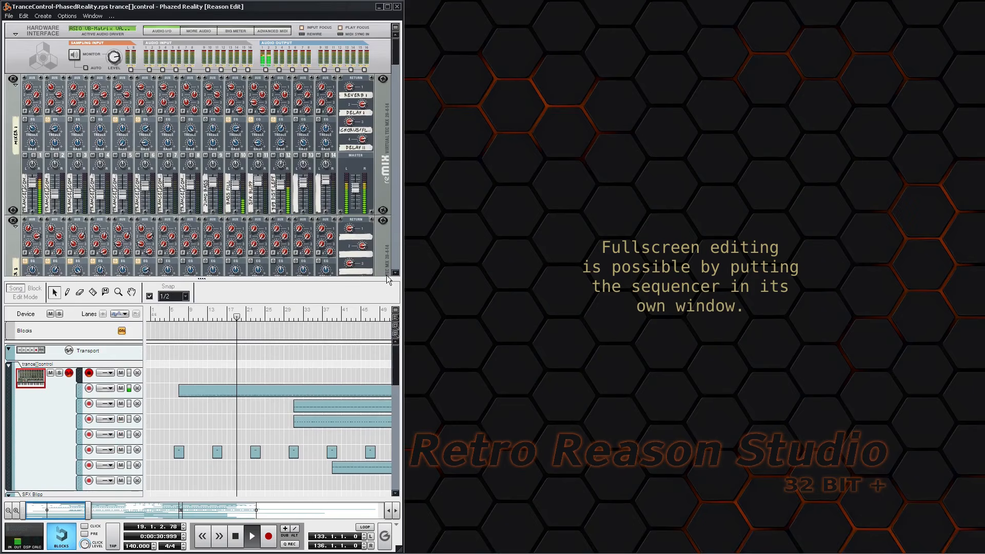
left_click(395, 318)
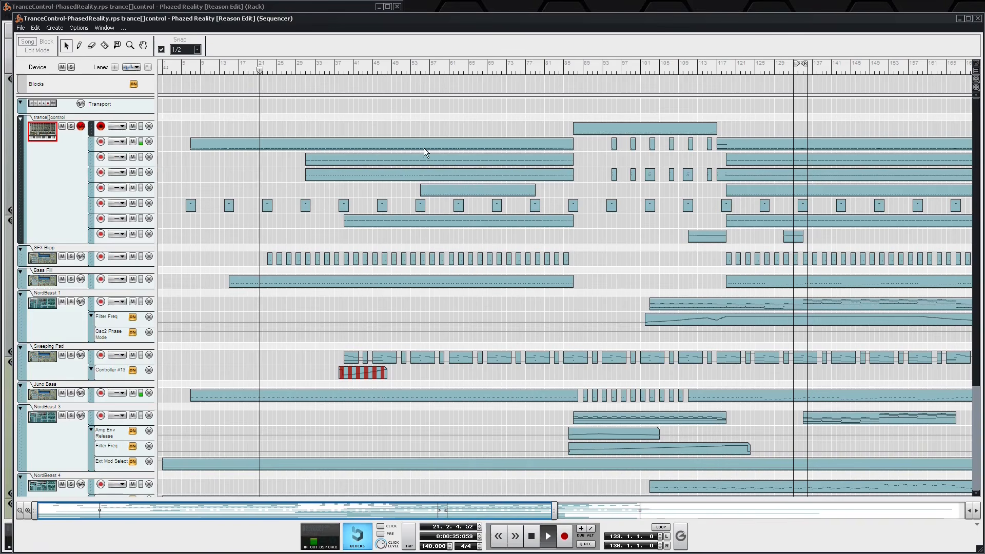
left_click_drag(443, 14, 852, 5)
left_click_drag(984, 5, 984, 5)
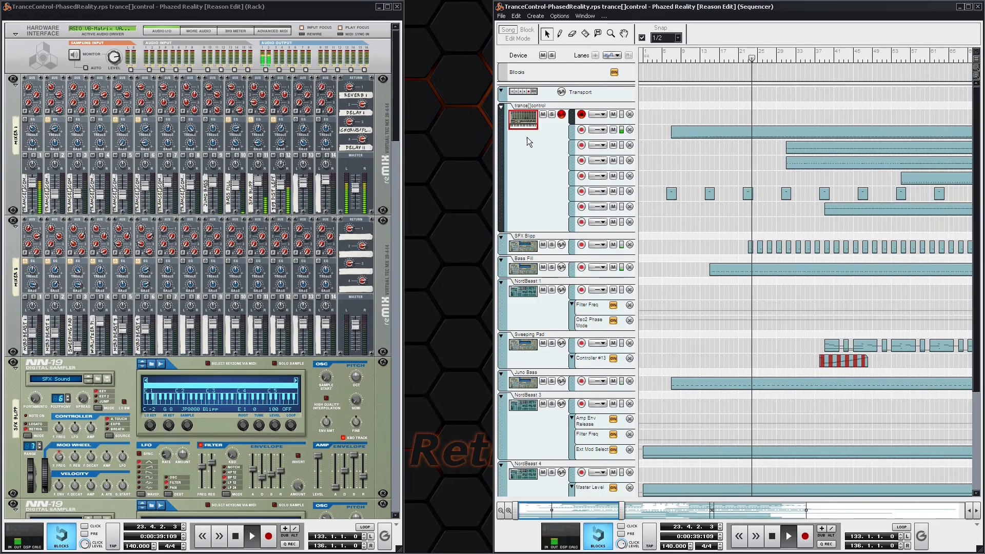
left_click_drag(494, 177, 406, 202)
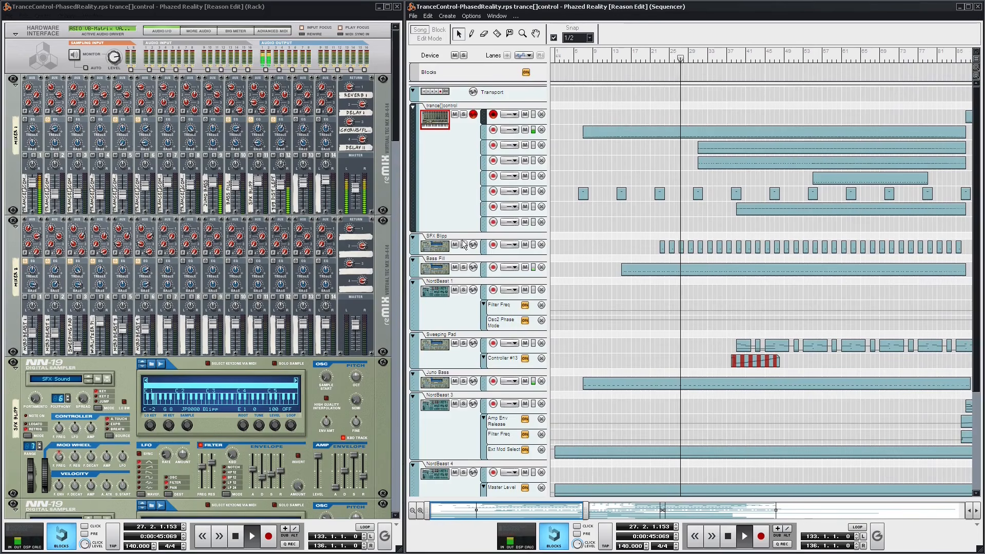
- Flip the Reason rack to its rear cabling side and back to the front
mouse_move(396, 103)
left_mouse_down()
mouse_move(383, 179)
mouse_move(407, 316)
mouse_move(385, 471)
mouse_move(396, 497)
mouse_move(404, 430)
mouse_move(387, 214)
mouse_move(390, 98)
left_mouse_up()
key("Tab")
key("Tab")
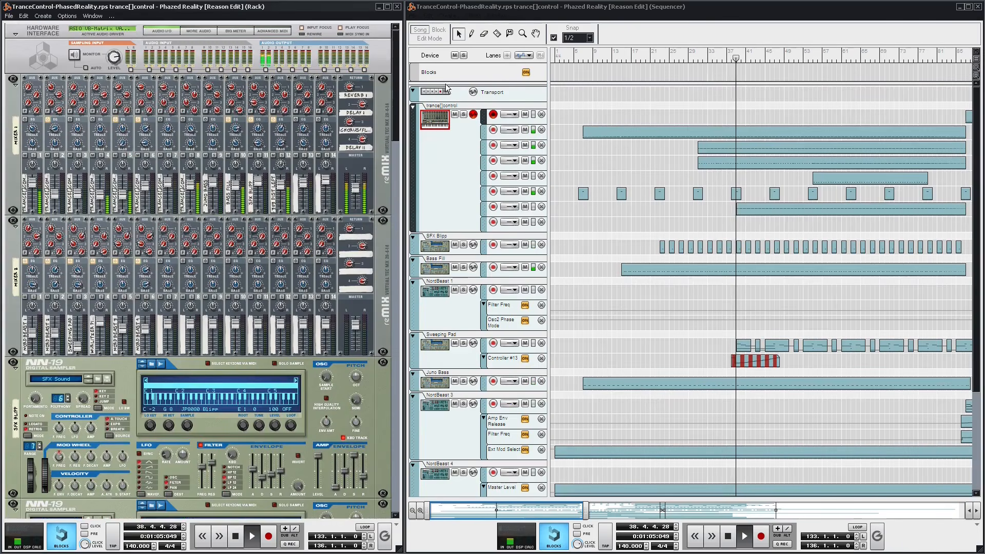
- Minimize the separate sequencer window, keep the rack window shown, and open Audio Matrix in the guest
left_click(962, 7)
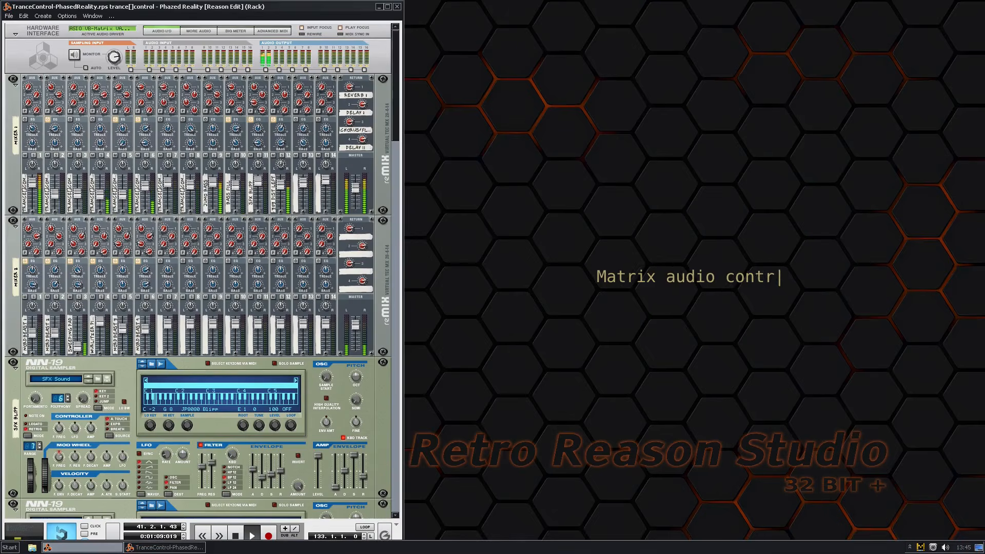
left_click(88, 549)
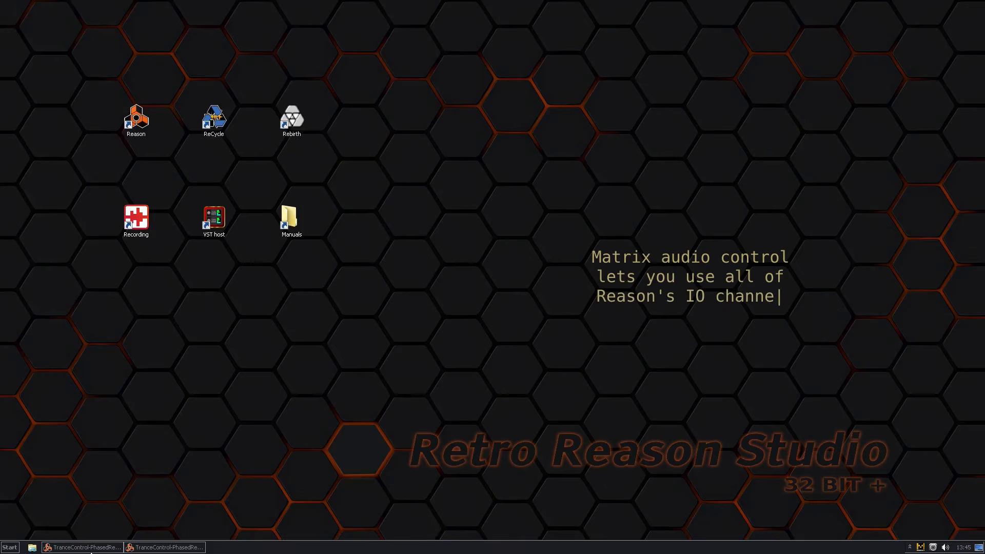
left_click(49, 548)
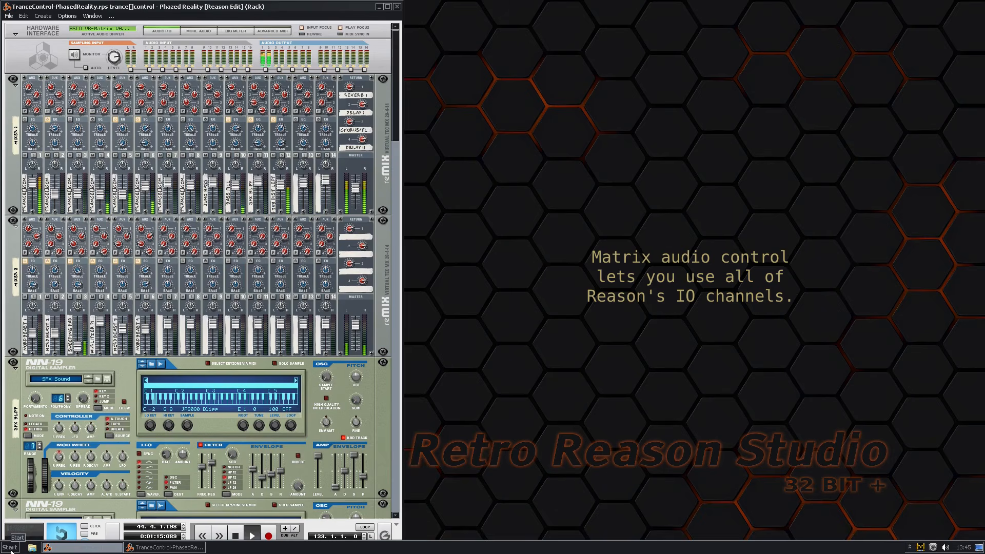
left_click(11, 551)
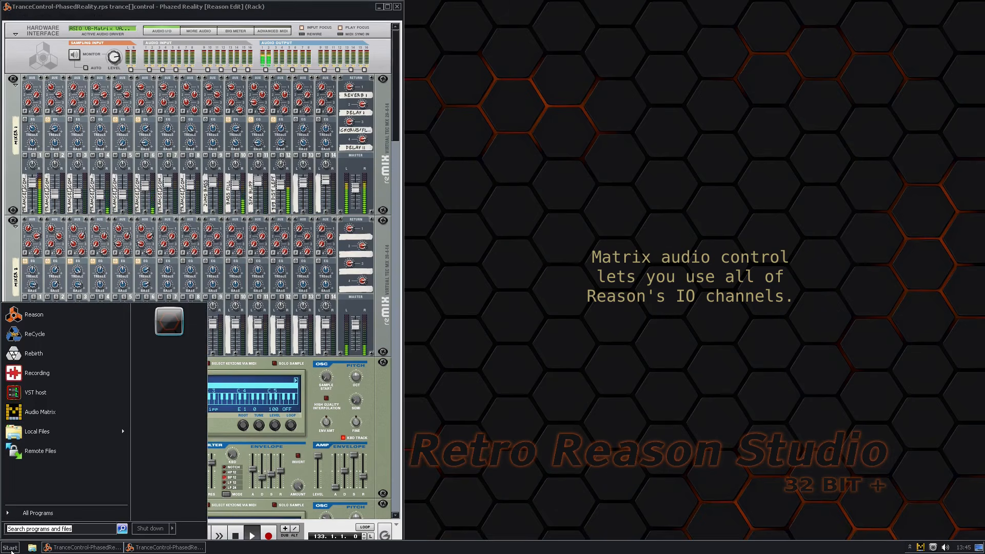
left_click(46, 412)
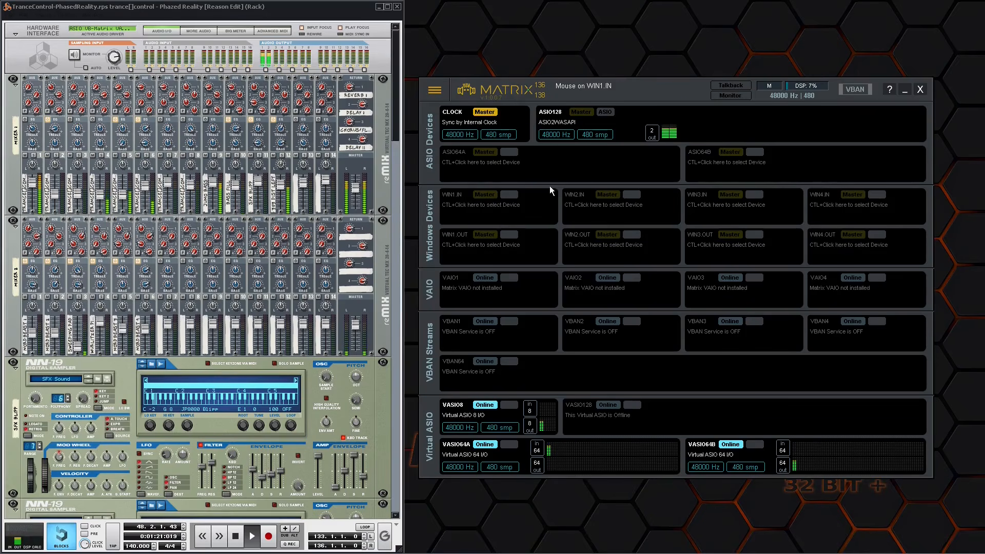
- Open the full matrix view beside the rack, examine the VASIO8 and VASIO64A routings, and minimize the routing grid
left_click(437, 93)
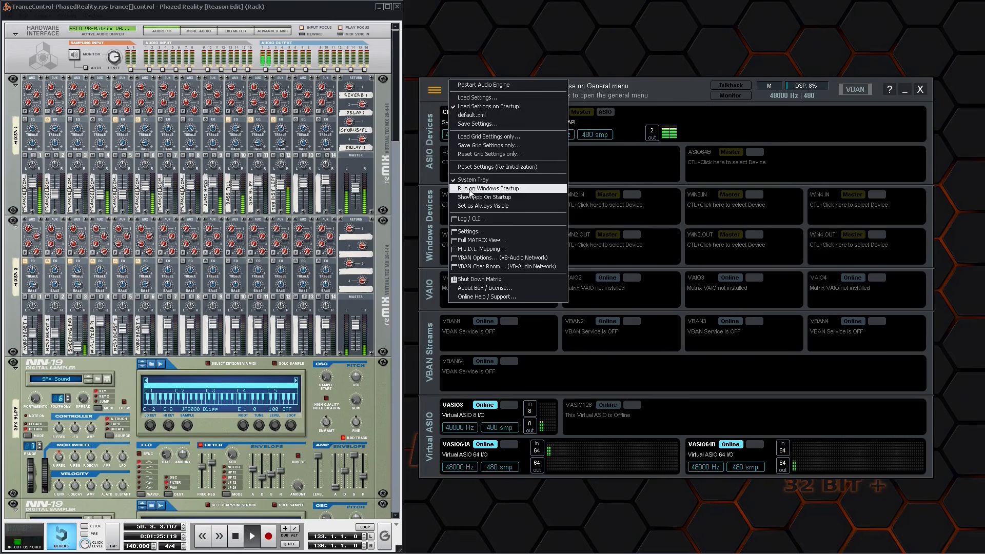
left_click(479, 241)
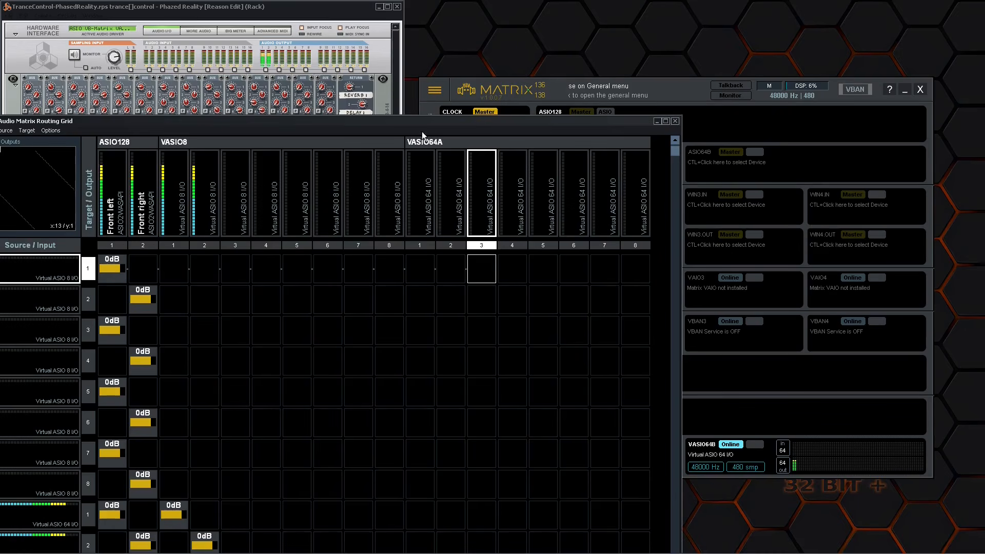
left_click_drag(251, 125, 685, 47)
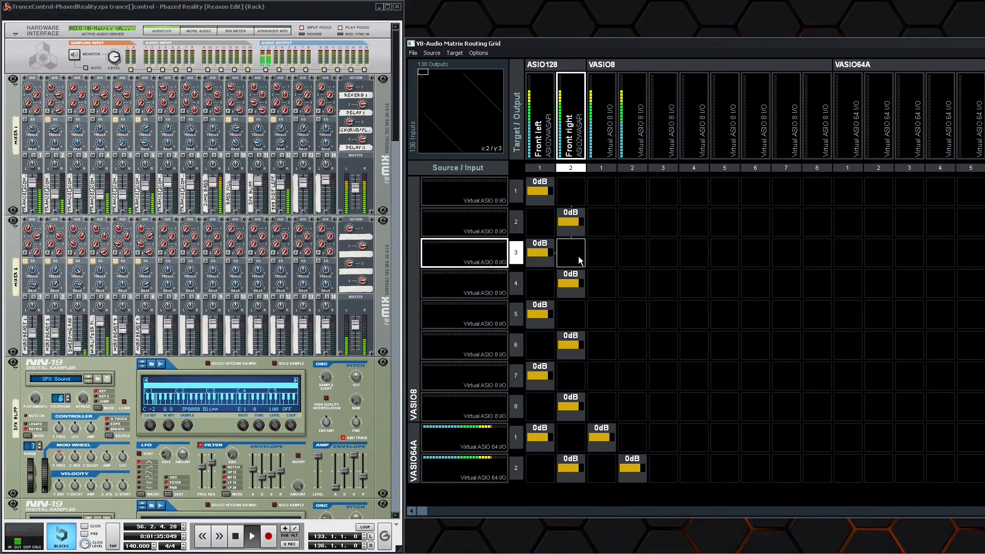
scroll(618, 418, "down", 10)
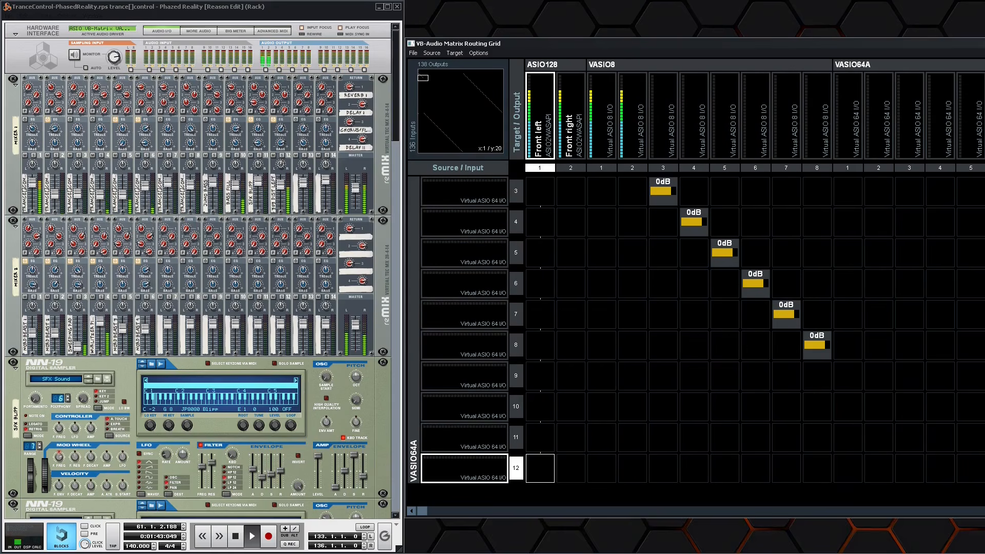
mouse_move(400, 550)
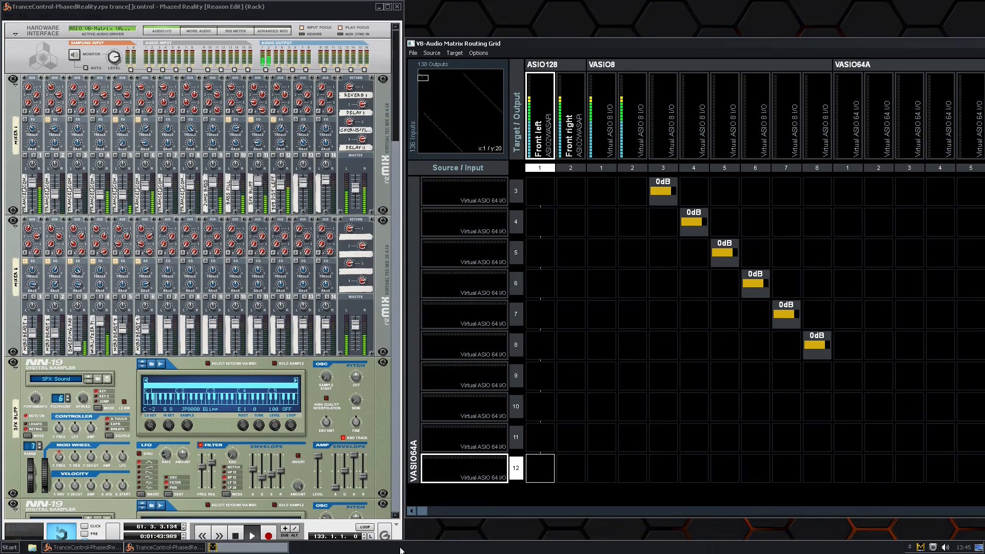
left_click(276, 548)
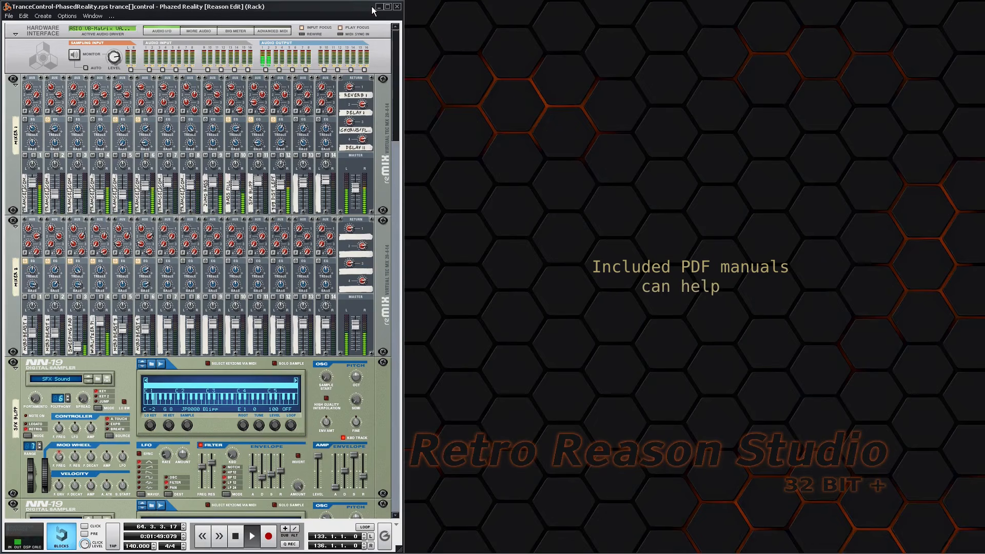
- Snap the rack window aside, view the PDF guides in the Manuals folder and its MORE subfolder, and close the folder
left_click_drag(367, 10, 984, 6)
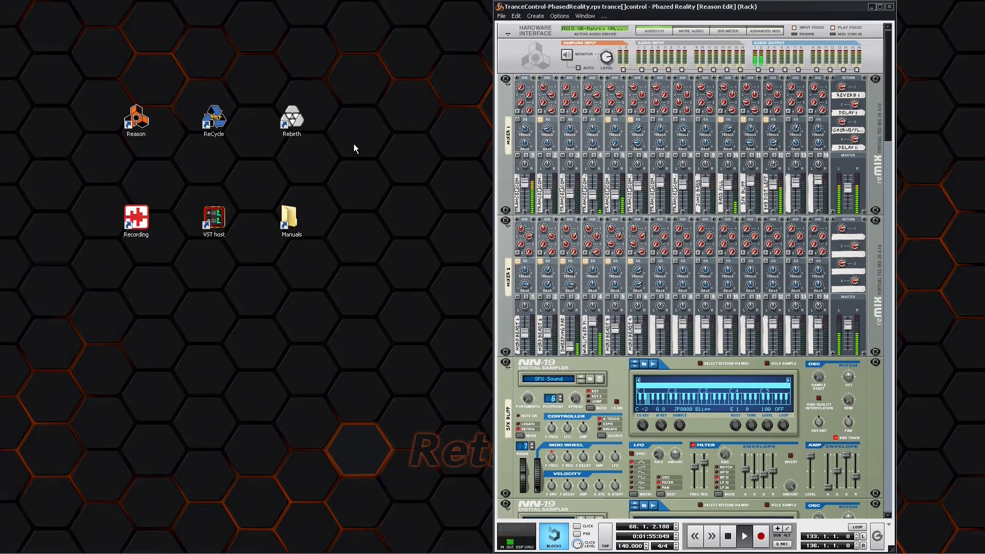
double_click(291, 218)
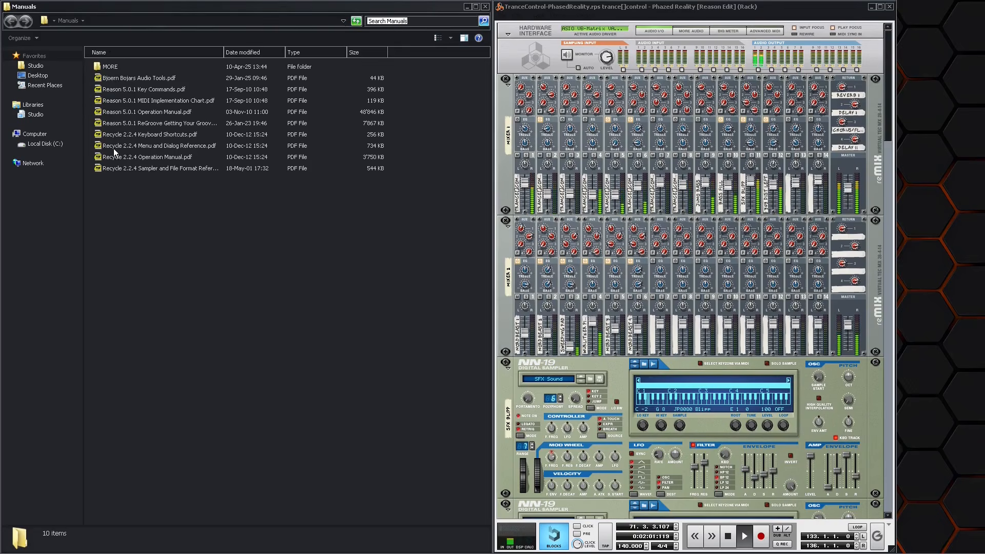
double_click(111, 67)
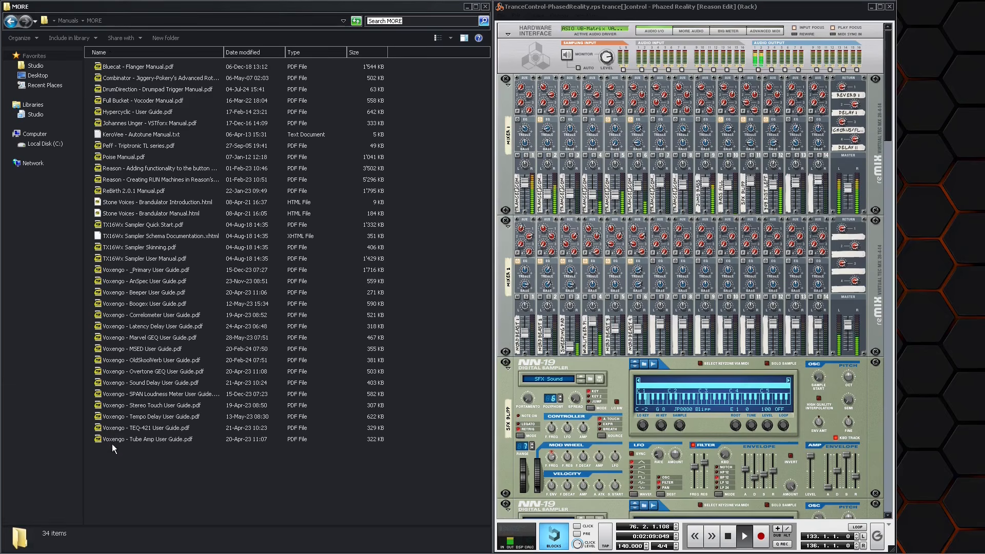
left_click(485, 7)
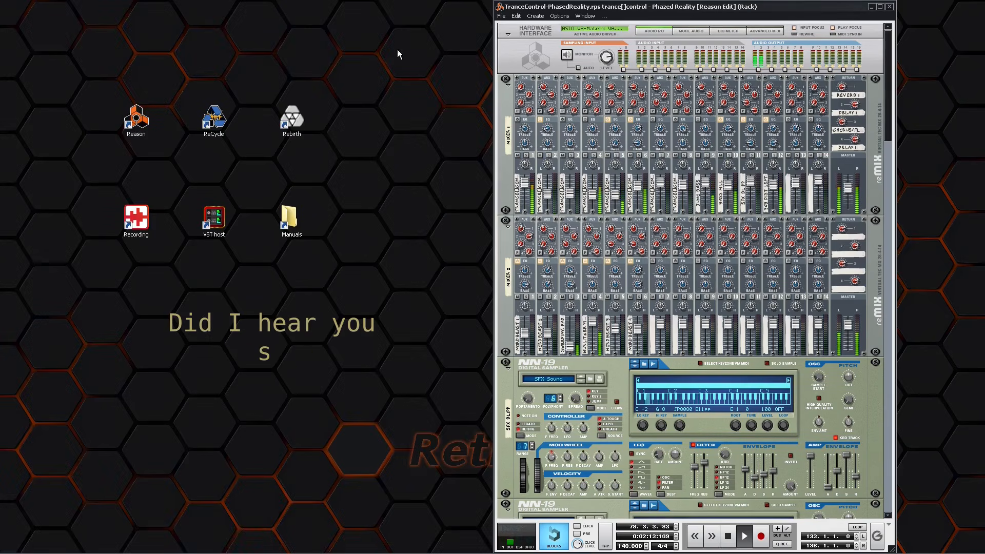
- Launch the VST host, bring back the Reason rack, and arrange the Carla window beside it to fill the remaining width
left_click(216, 218)
double_click(218, 217)
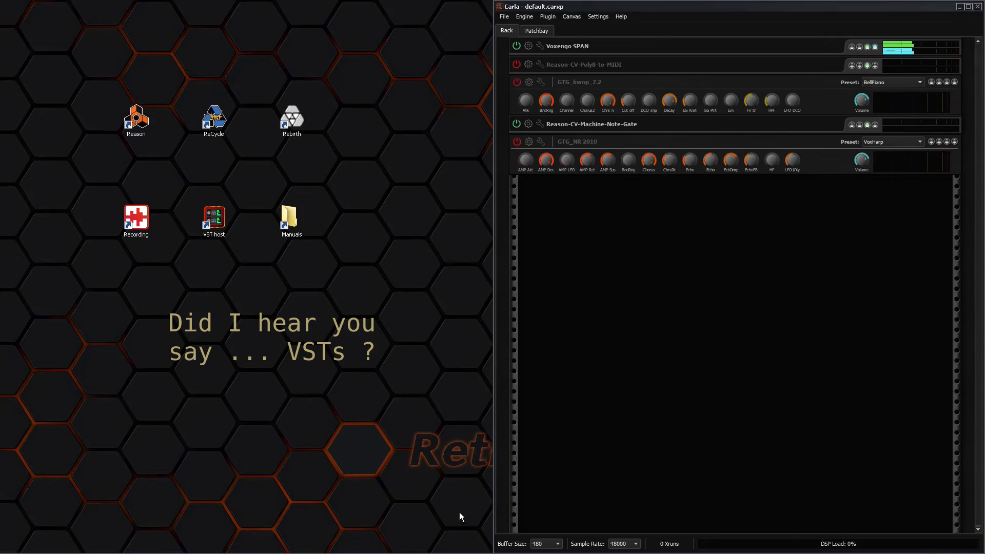
mouse_move(249, 549)
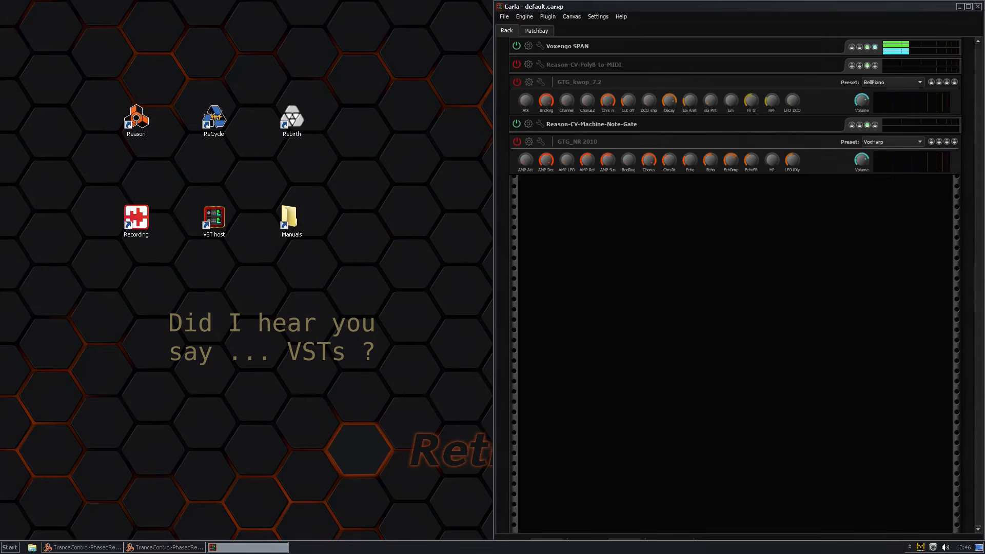
left_click(184, 548)
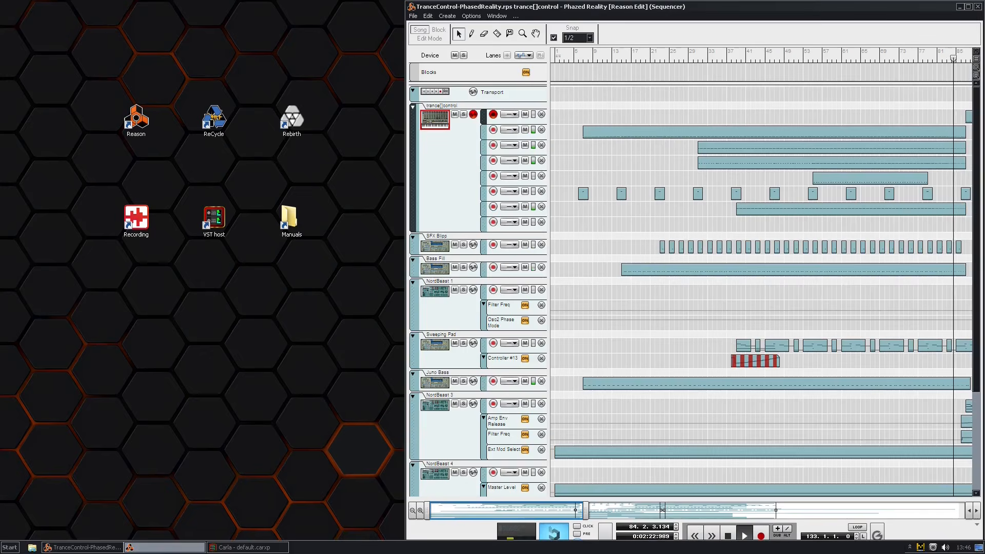
left_click(163, 548)
left_click(82, 547)
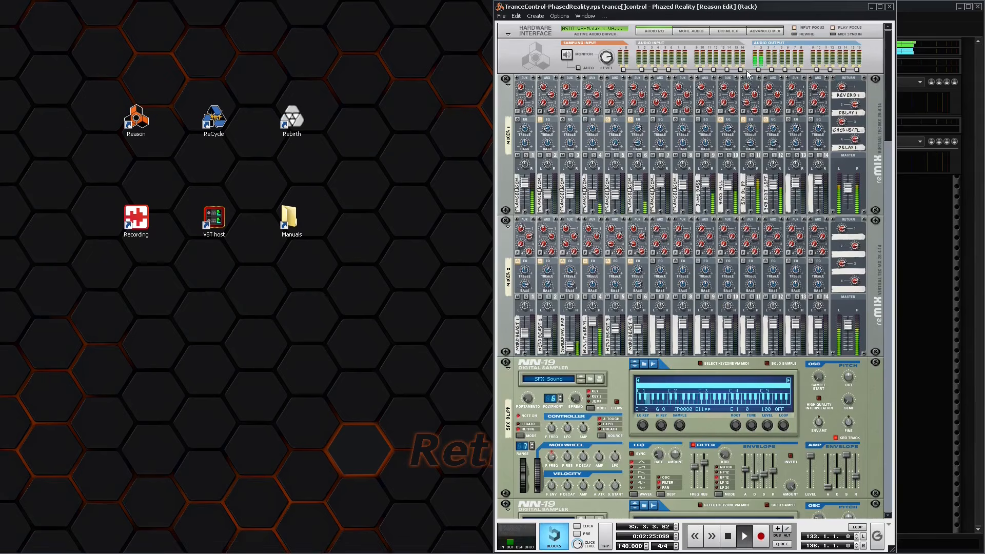
left_click_drag(753, 17, 0, 8)
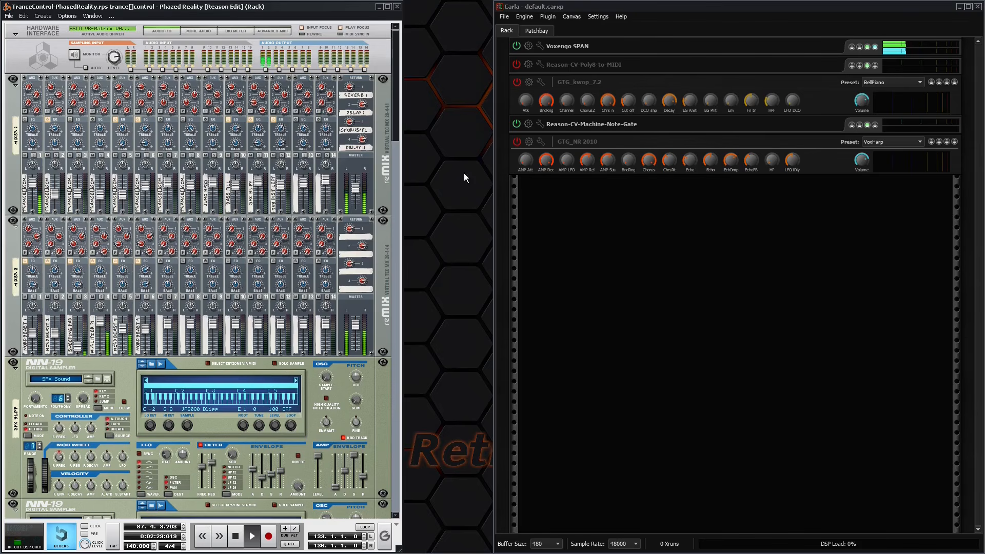
left_click_drag(490, 186, 410, 187)
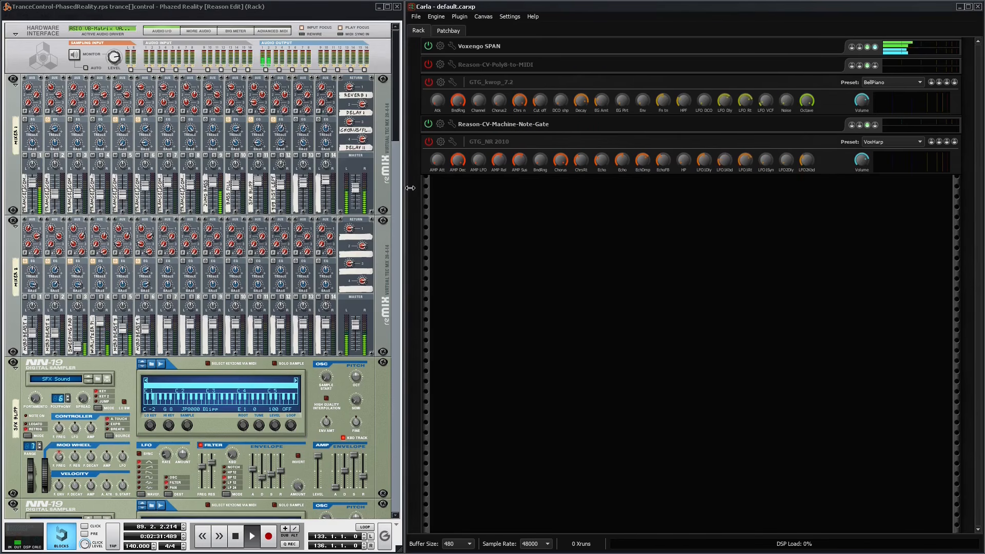
- Show Carla's patchbay, open the GTG_NR 2010 synthesizer's interface to view it, and close it
left_click(448, 30)
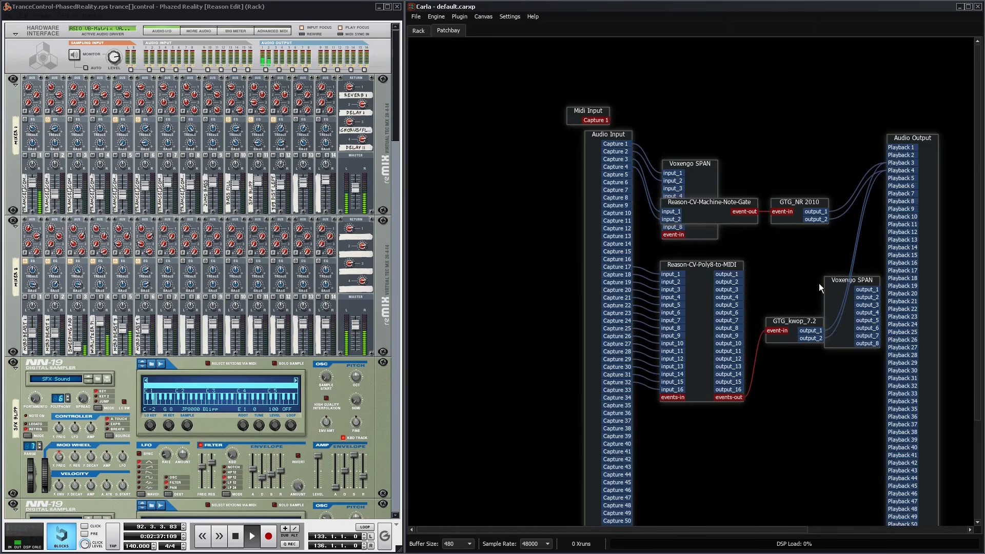
double_click(806, 204)
left_click_drag(680, 177, 860, 159)
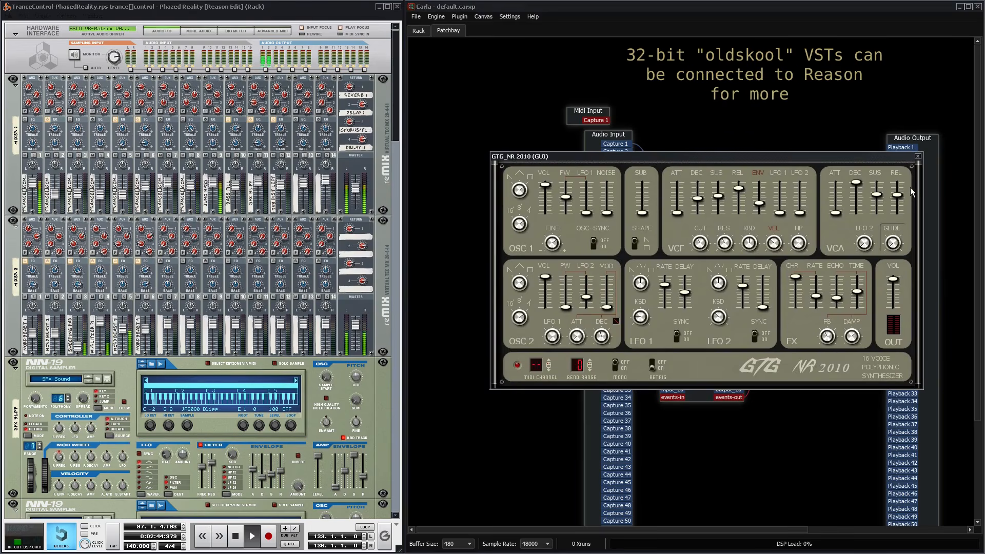
left_click(918, 156)
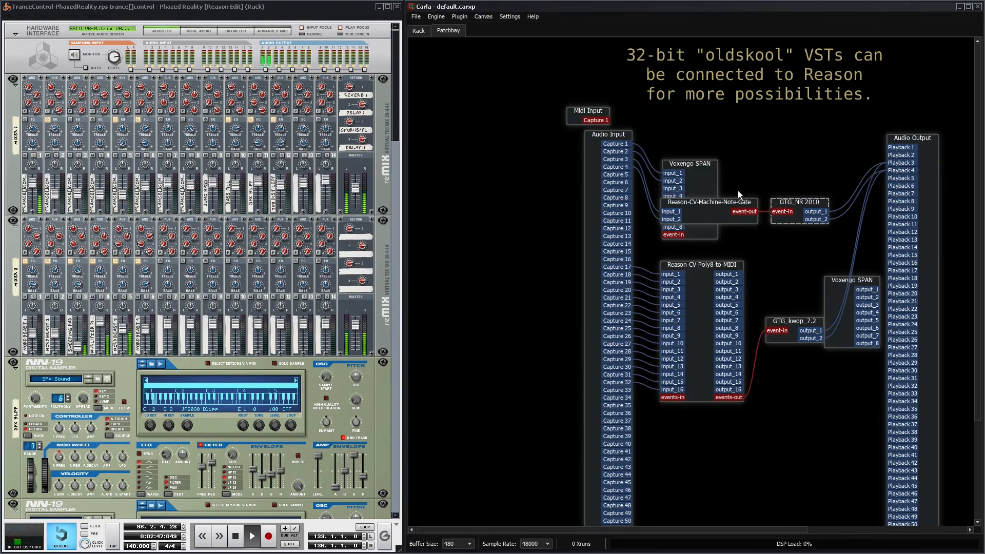
- Open the Voxengo SPAN analyzer's interface from the patchbay, move it beside the rack, and minimize Carla
double_click(713, 187)
left_click_drag(599, 137, 751, 125)
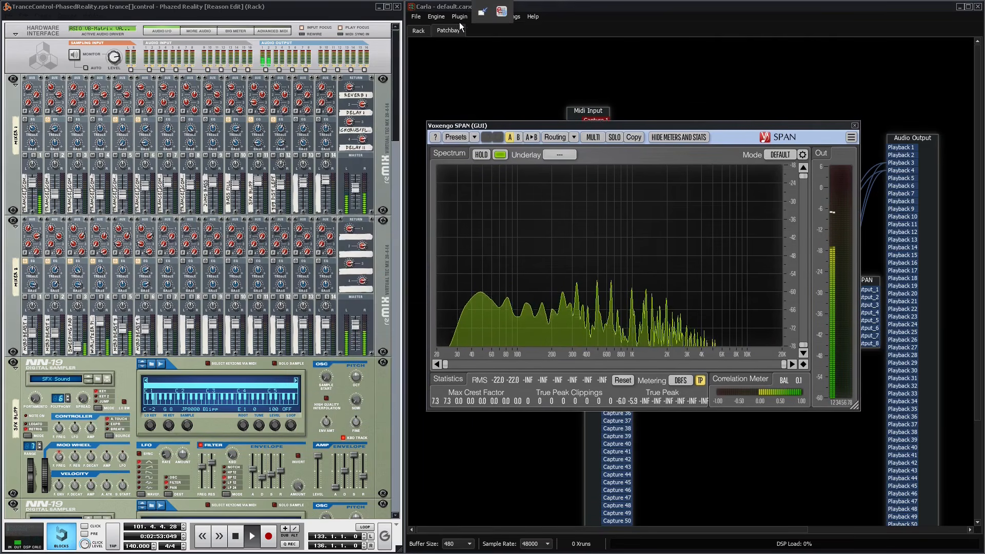
left_click(960, 7)
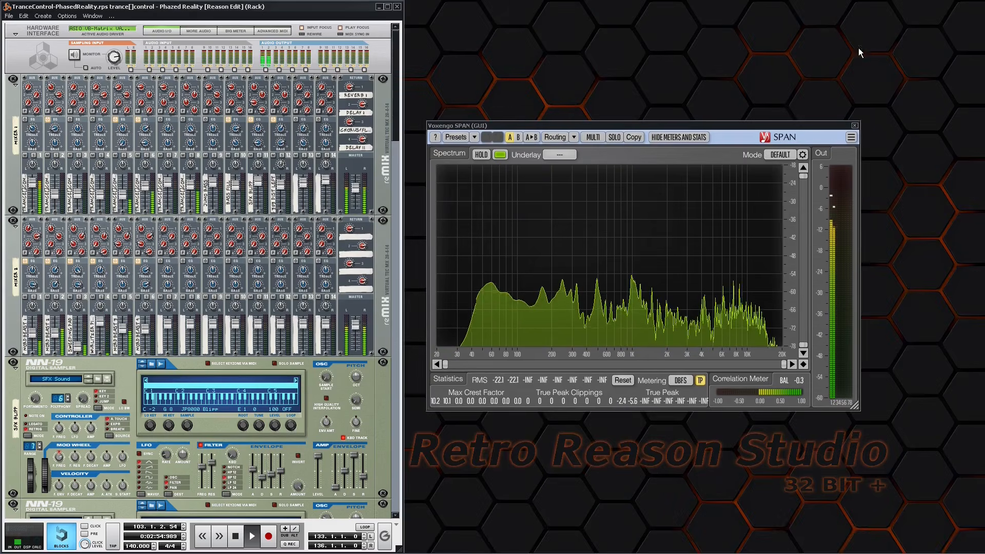
- Shift the SPAN analyzer window aside, close it, restore Carla and switch it to the rack view
left_click_drag(773, 128, 793, 127)
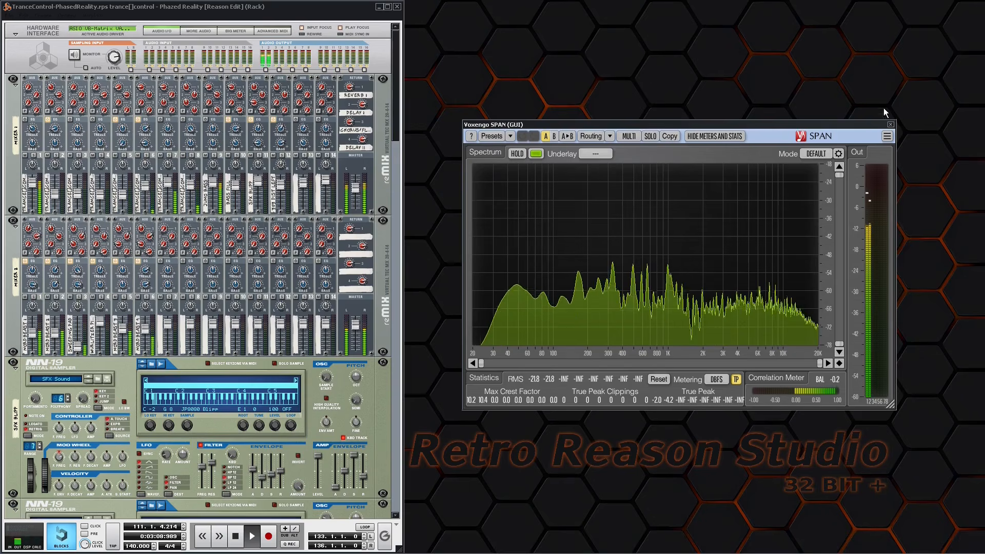
left_click(891, 125)
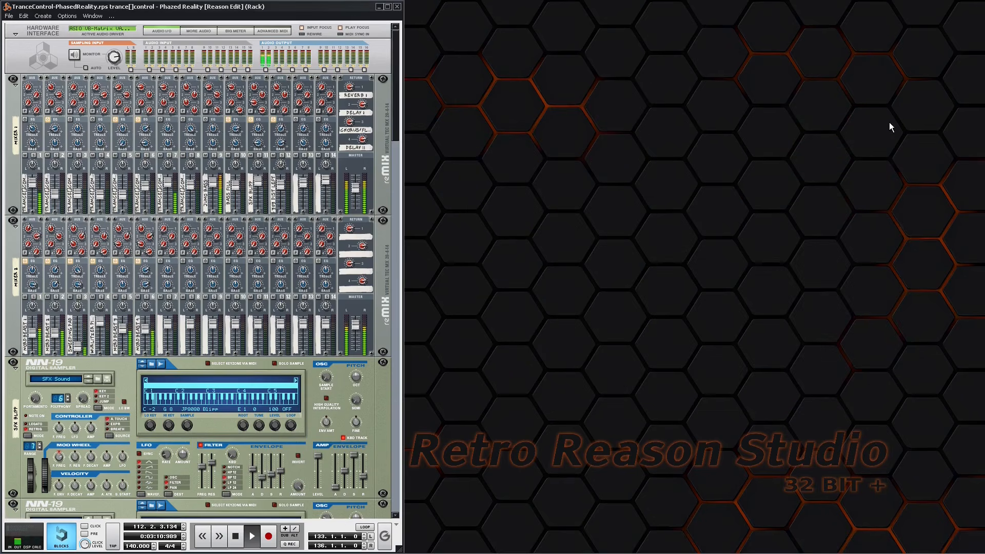
mouse_move(459, 553)
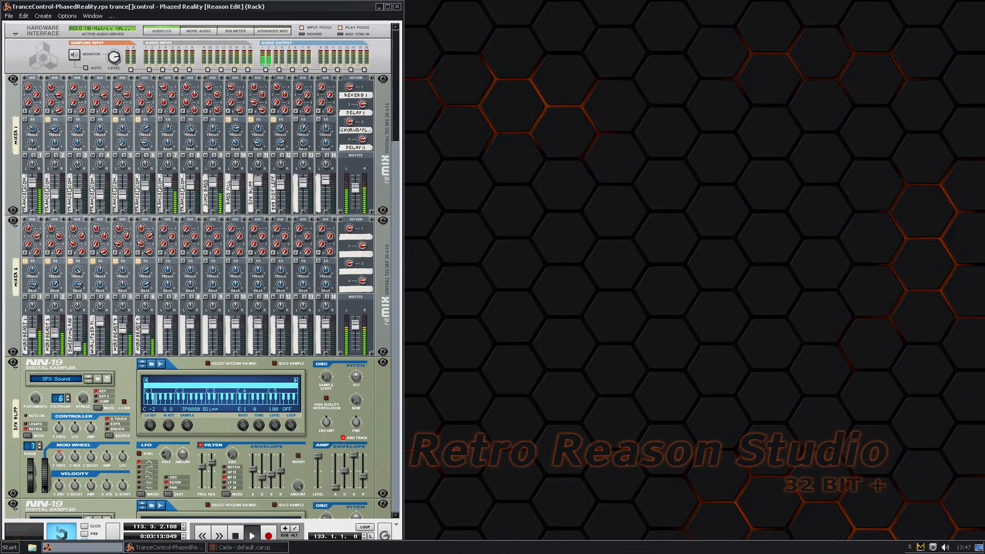
left_click(276, 548)
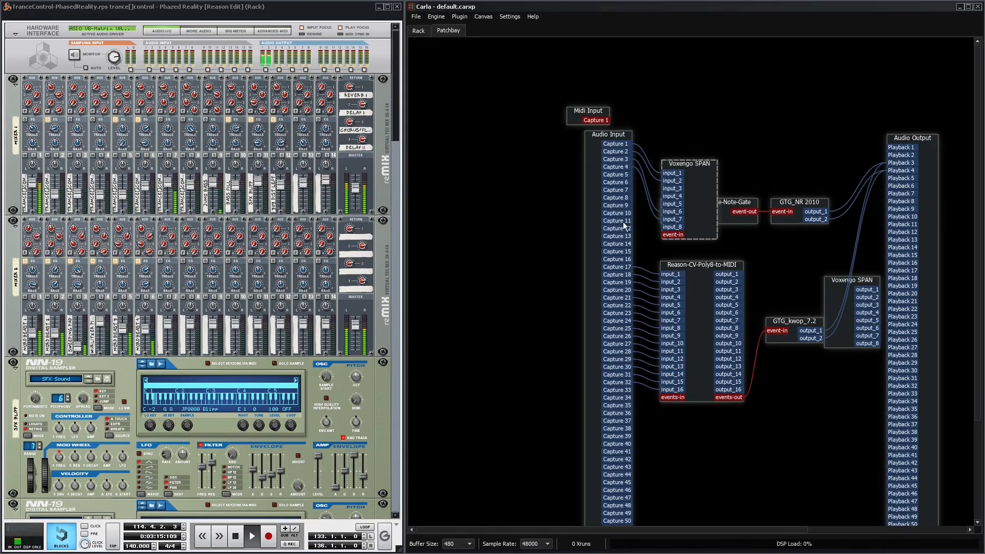
left_click(418, 31)
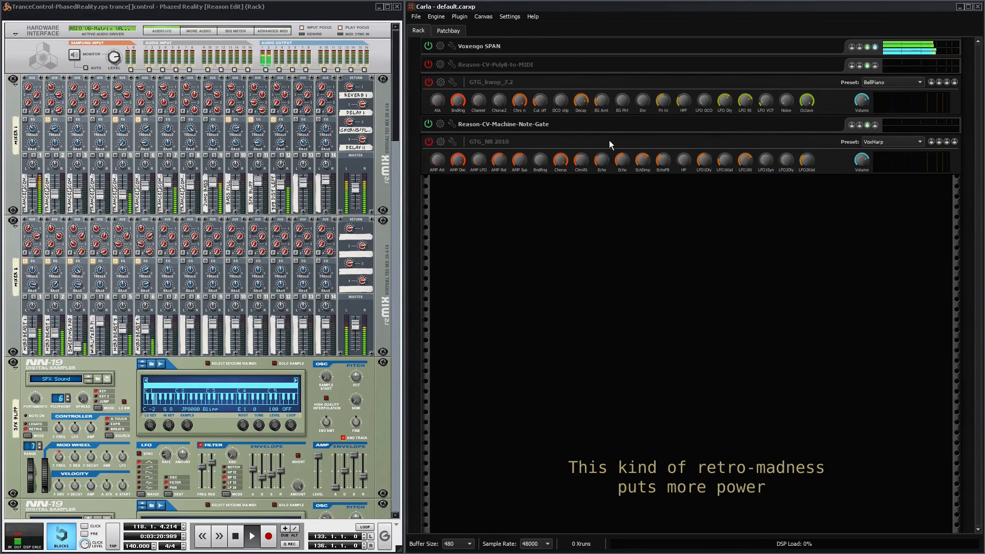
- View the GTG_NR 2010 plugin's settings dialog and its synthesizer interface from Carla's rack, closing each one
left_click(453, 143)
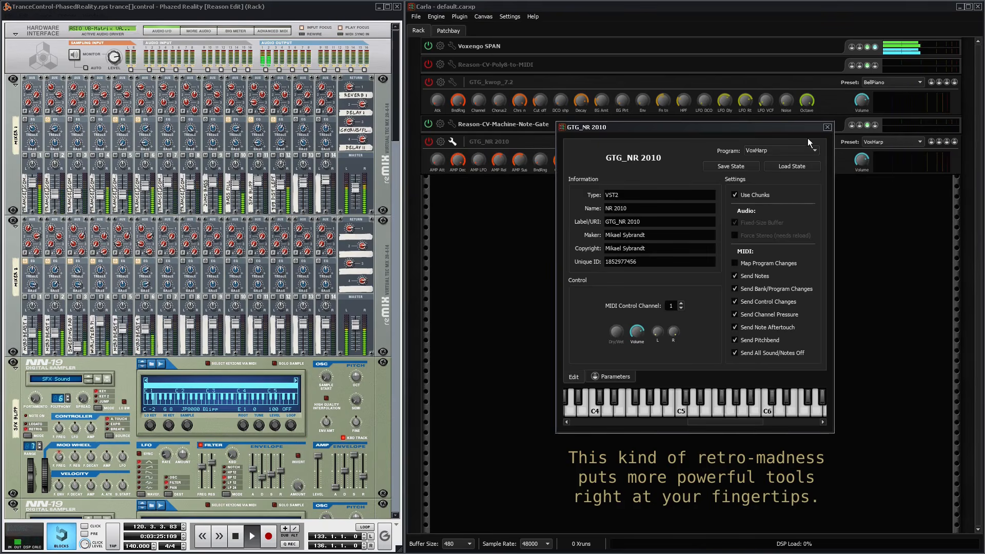
left_click(827, 128)
left_click(440, 142)
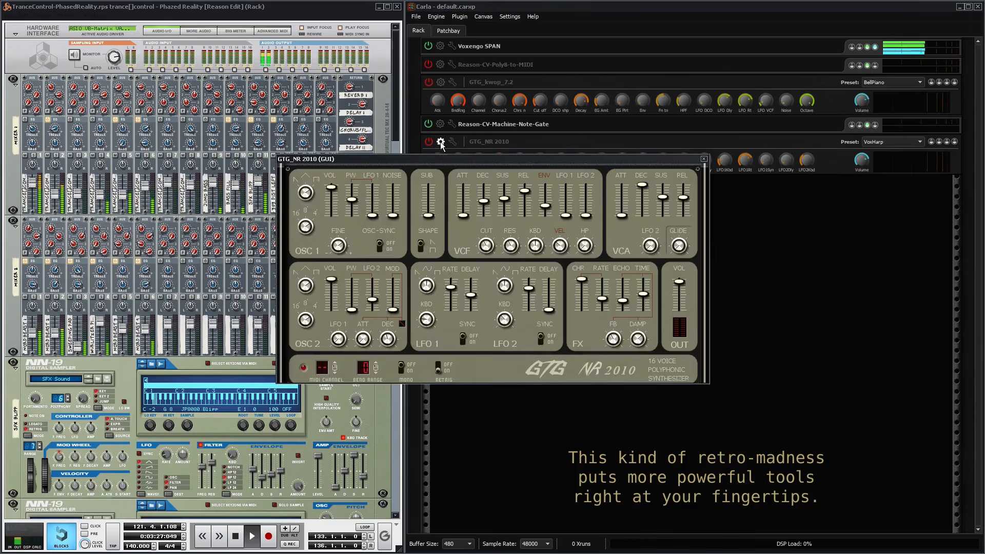
left_click(704, 159)
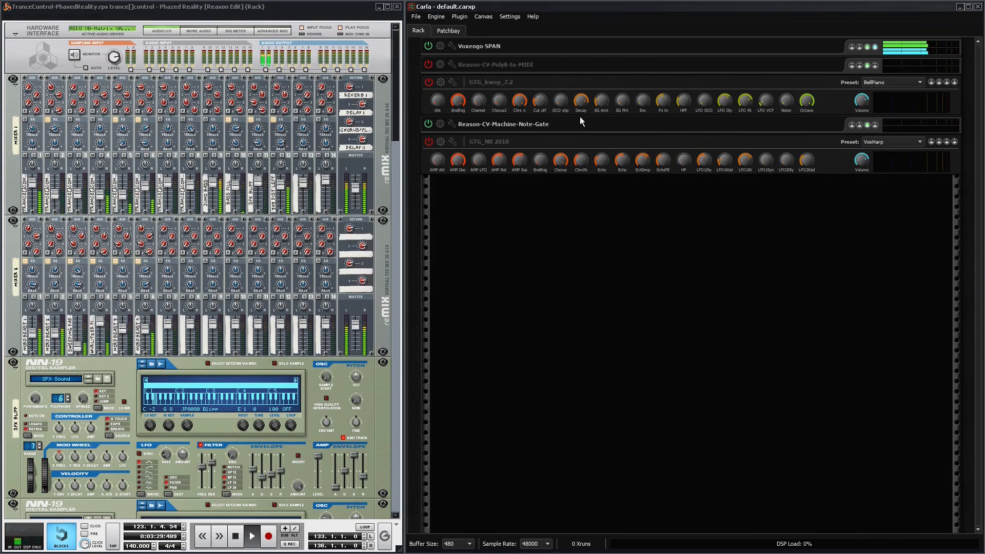
- Open the GTG_kwop_7.2 synthesizer's interface, move it clear of the Reason rack to view it, and close it
left_click(440, 83)
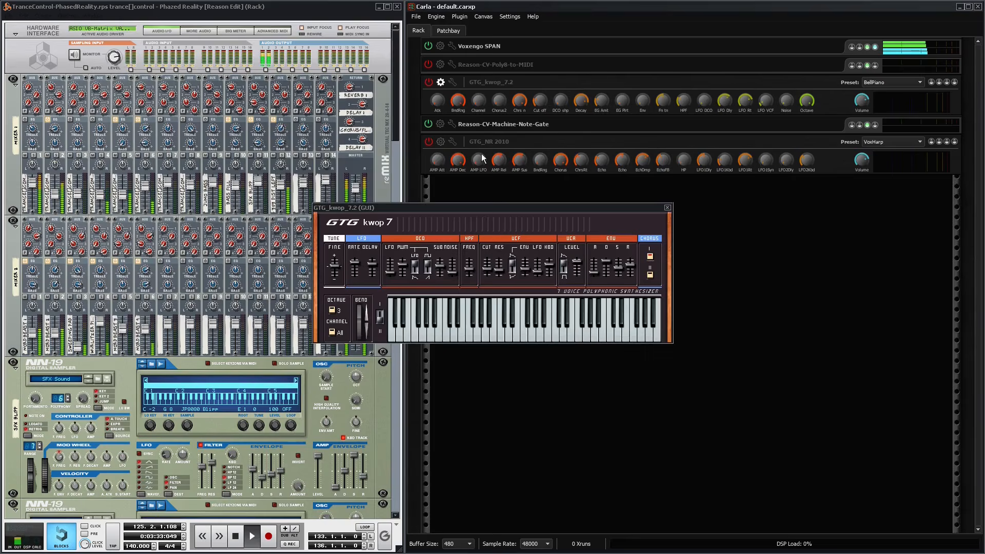
left_click_drag(499, 205, 645, 197)
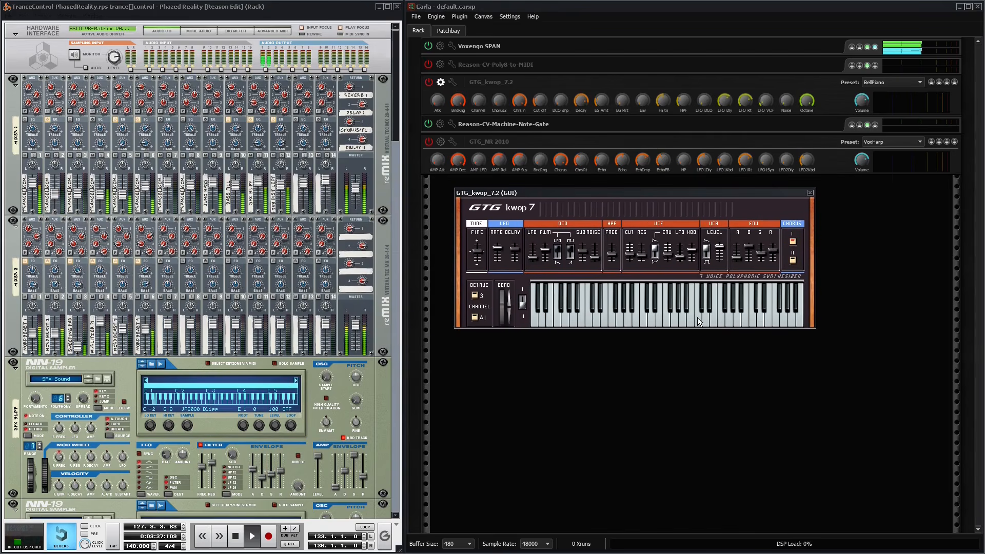
left_click(810, 193)
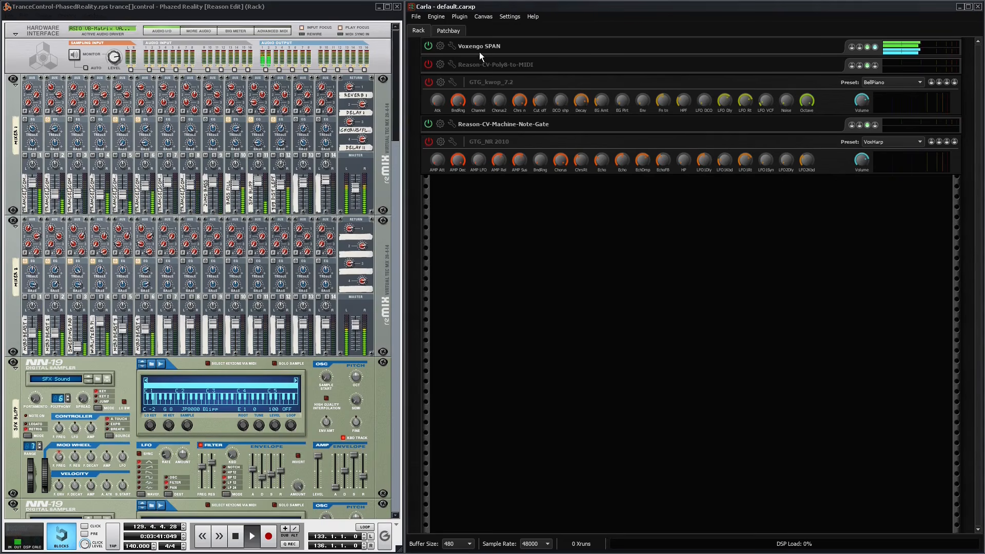
- View the Reason-CV-Poly8-to-MIDI plugin's settings, close them, and close Carla
left_click(451, 65)
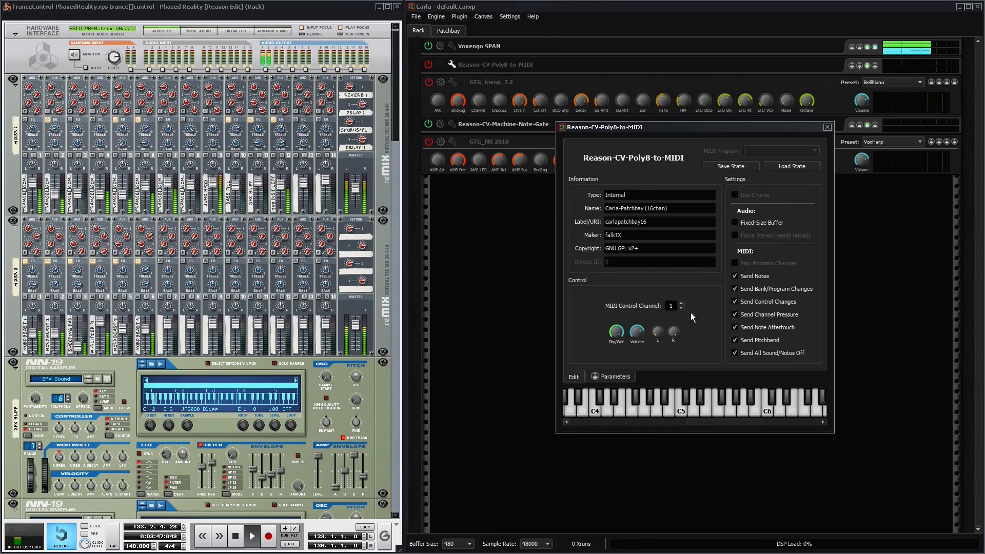
left_click(827, 128)
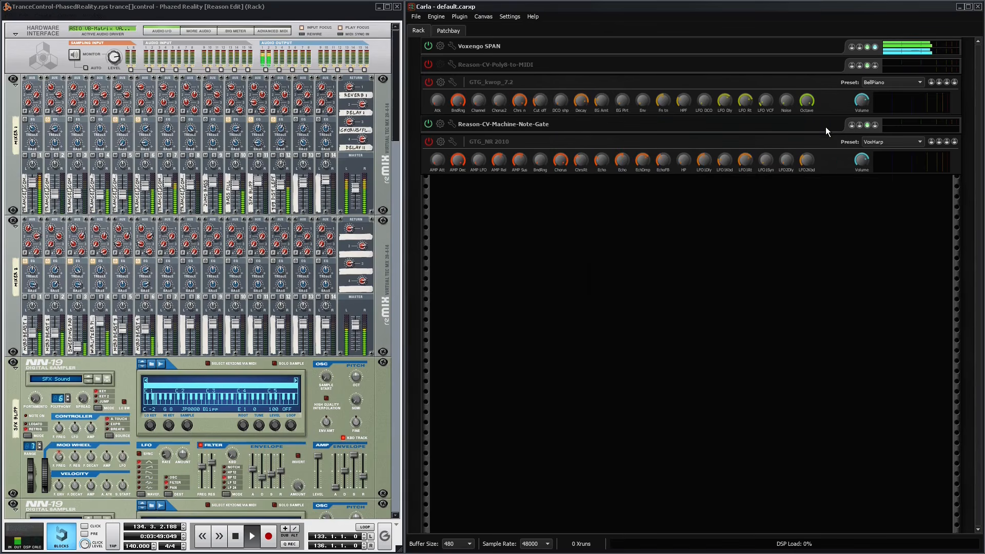
left_click(979, 11)
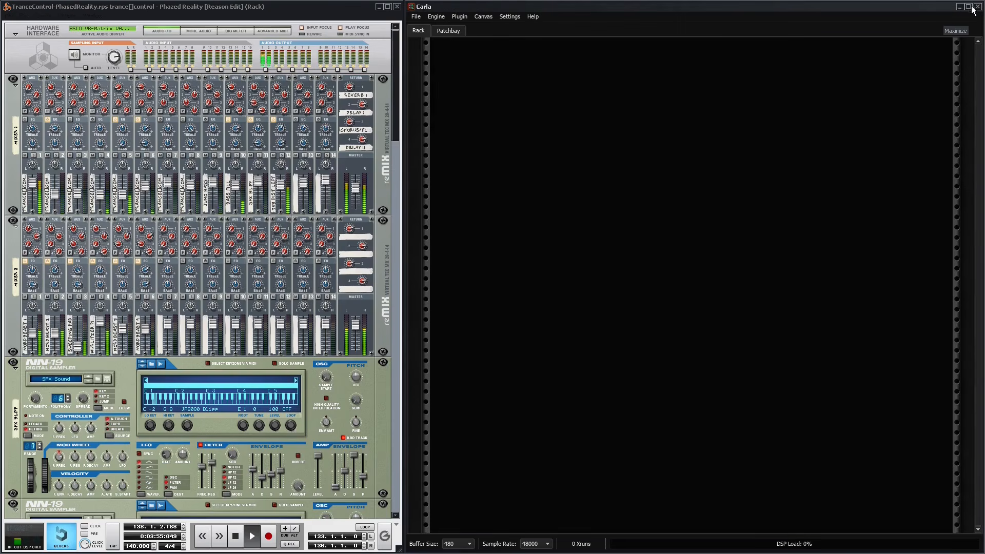
left_click(977, 8)
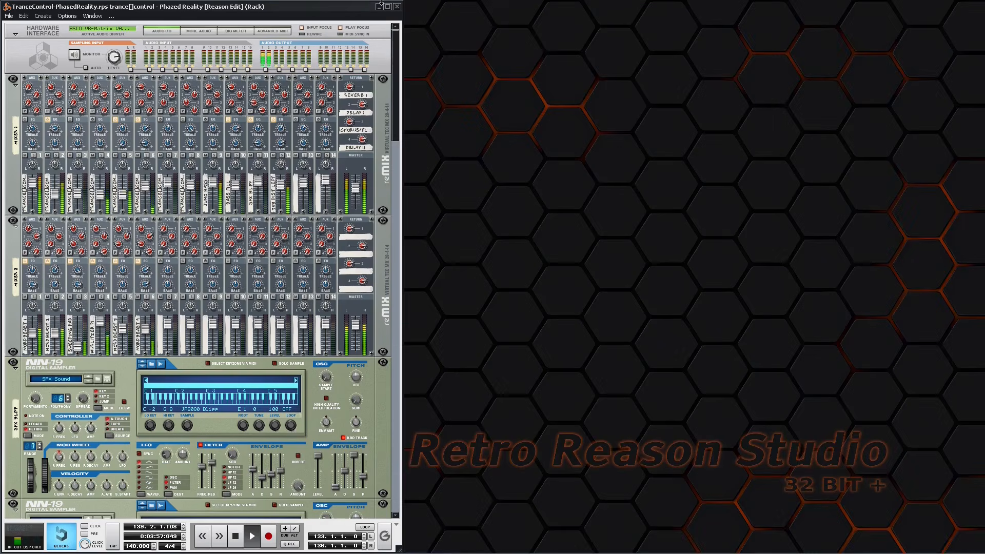
- Open Reason's Preferences, move the dialog beside the rack, and show the Audio page with driver and latency settings
left_click(24, 16)
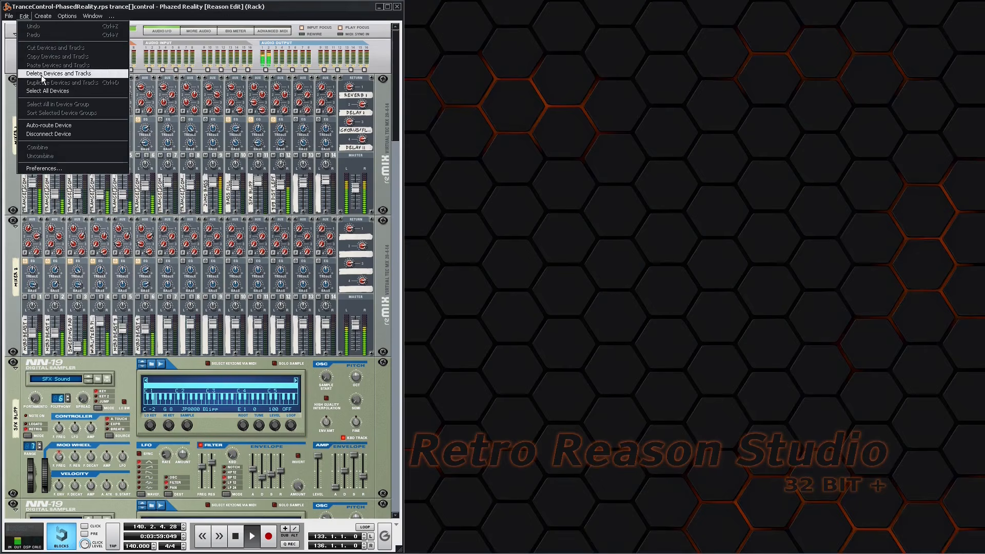
left_click(53, 169)
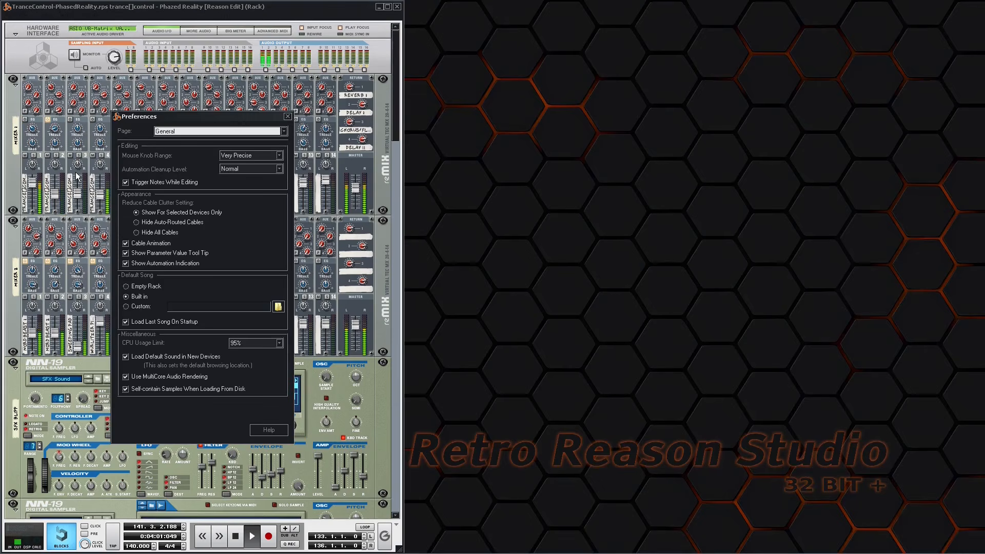
left_click_drag(173, 121, 613, 75)
left_click(620, 88)
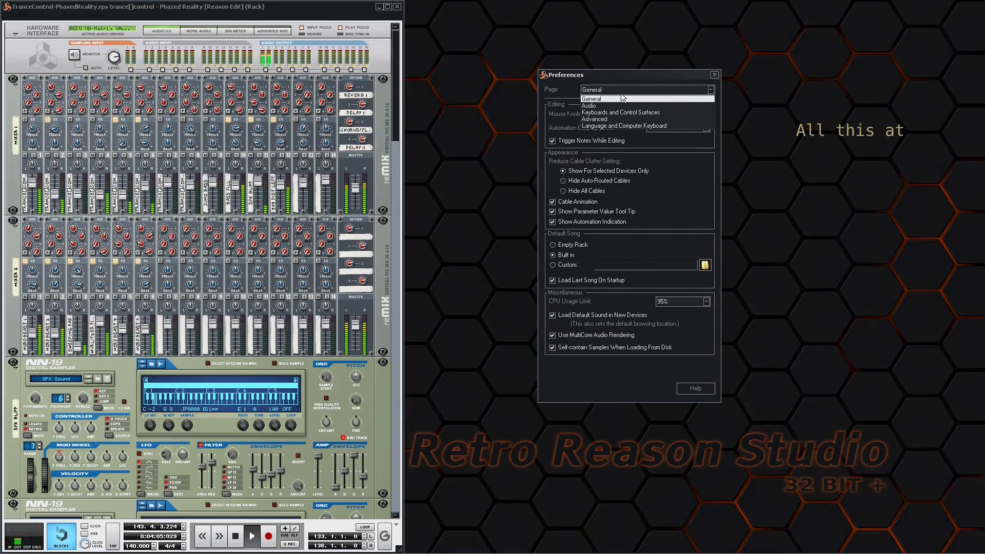
left_click(623, 104)
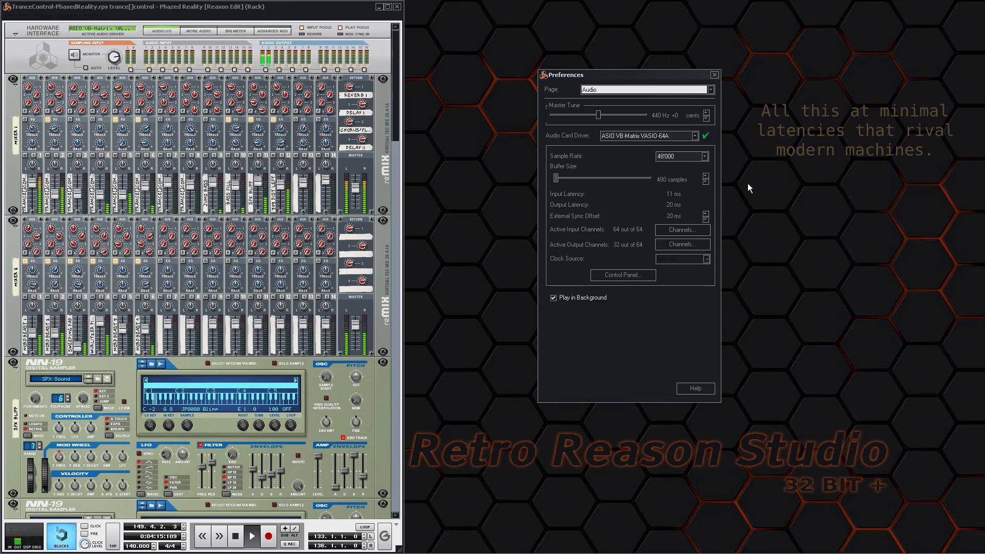
- Review the Keyboards and Control Surfaces page, then the Advanced page with the external MIDI bus assignments
left_click(710, 90)
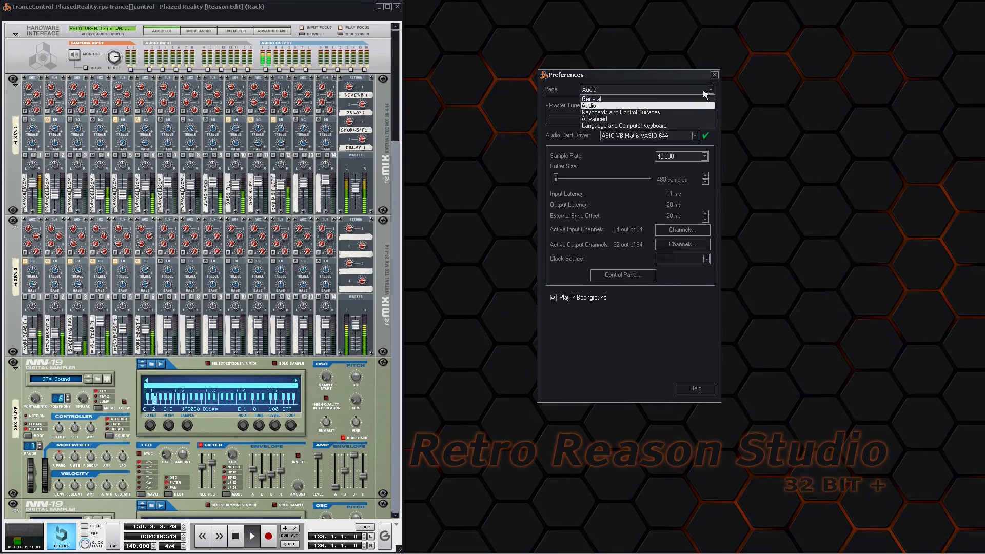
left_click(670, 110)
mouse_move(711, 164)
left_mouse_down()
mouse_move(711, 216)
mouse_move(723, 168)
left_mouse_up()
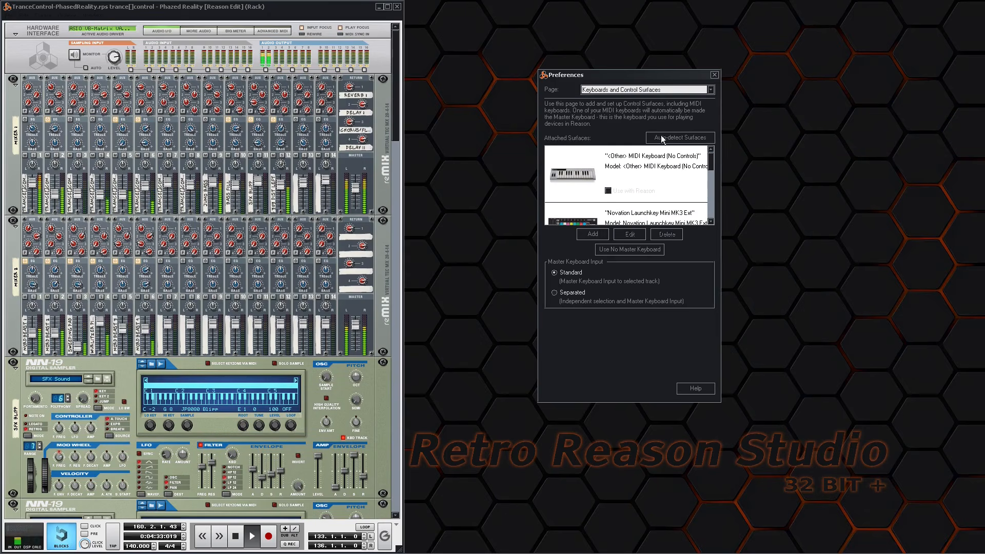
left_click(660, 90)
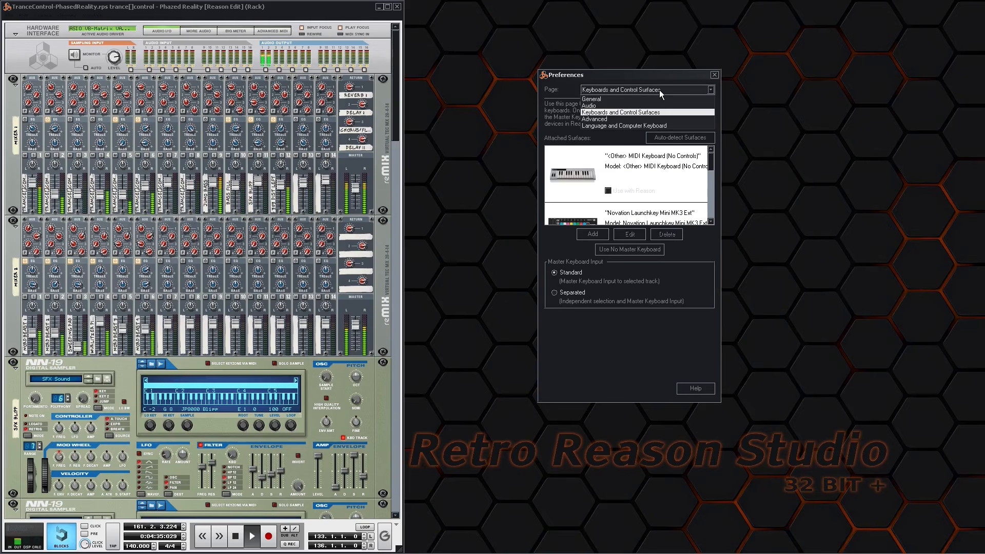
left_click(657, 118)
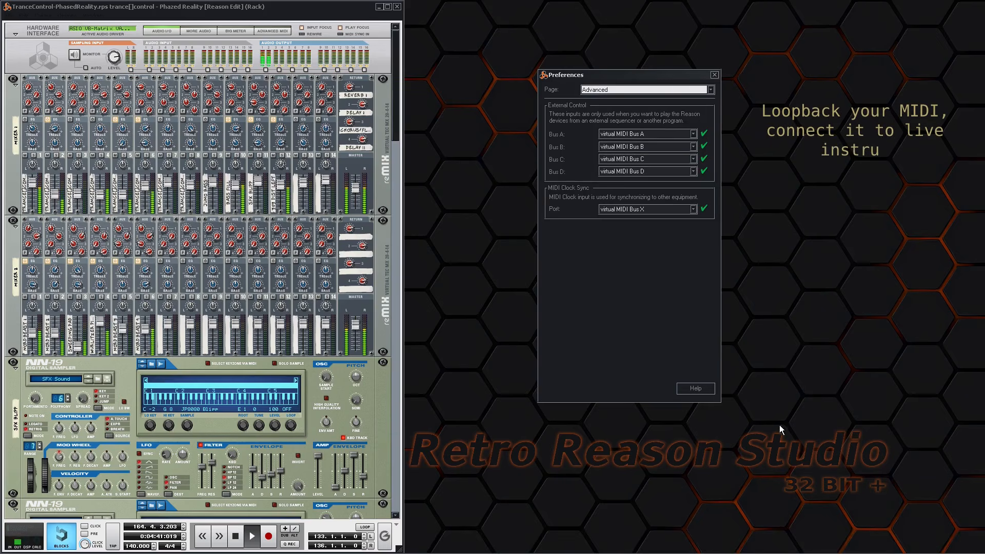
- Open loopMIDI's configuration window and arrange it side by side with Preferences to compare the virtual MIDI buses
mouse_move(906, 553)
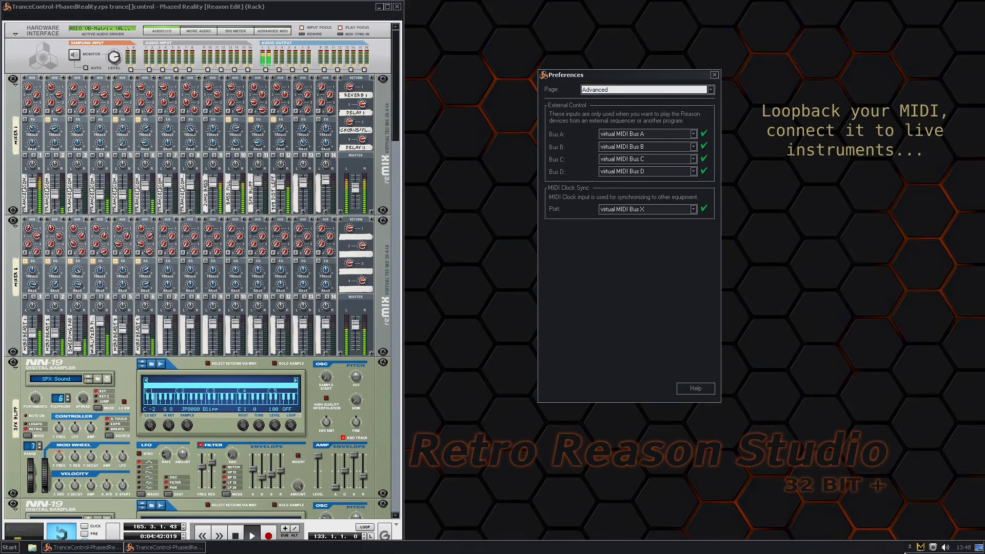
right_click(934, 549)
left_click(948, 508)
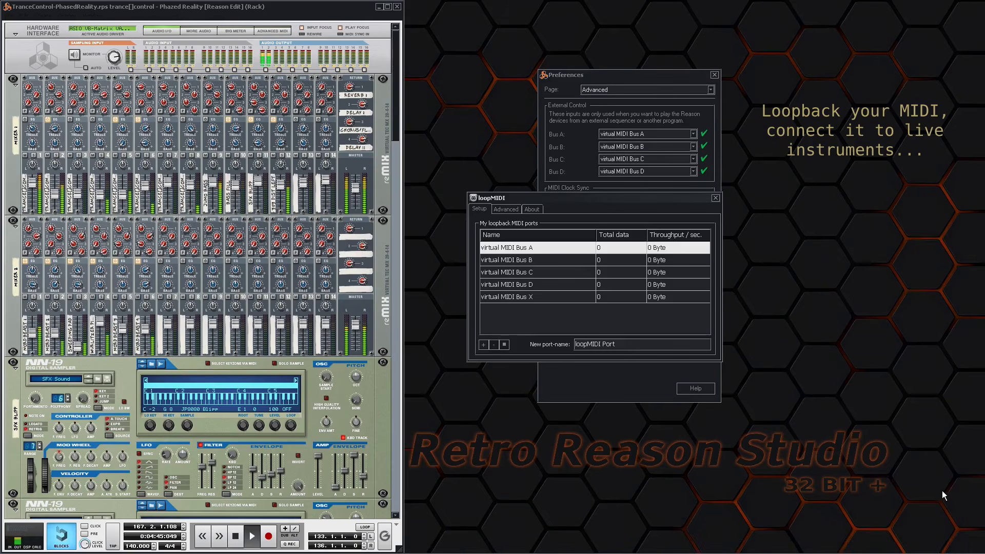
left_click_drag(660, 201, 868, 157)
left_click_drag(702, 79, 629, 87)
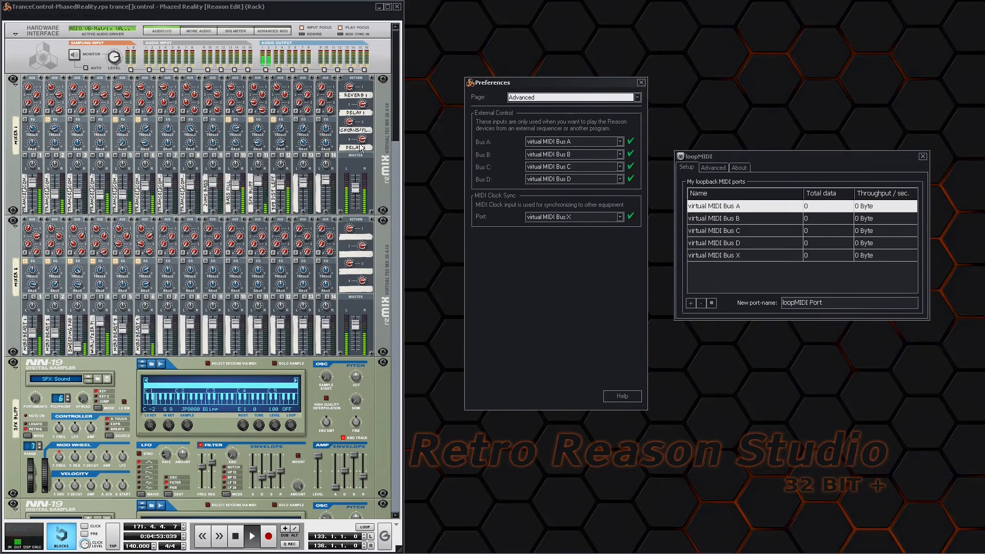
- Show the Advanced MIDI section of Reason's hardware interface, and close the loopMIDI and Preferences windows
left_click(273, 31)
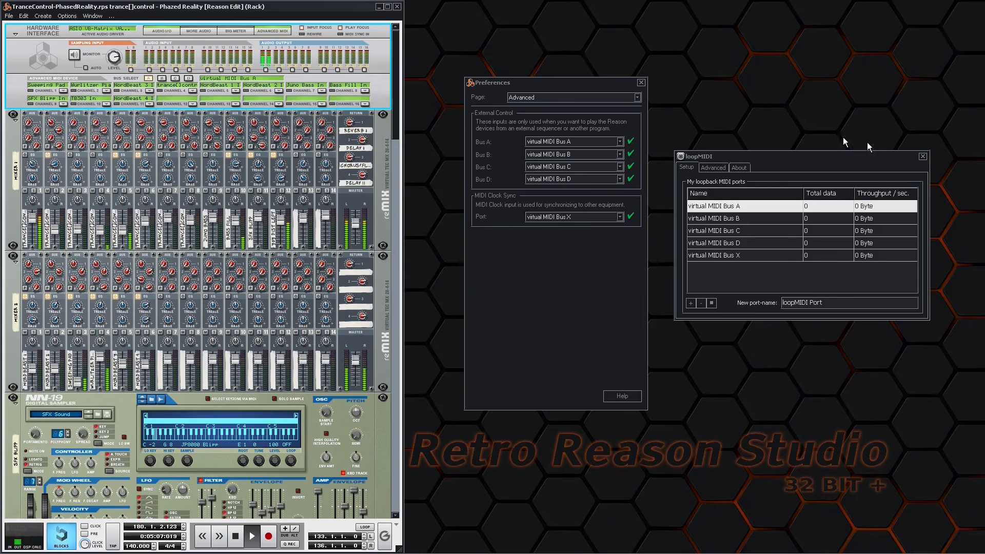
left_click(922, 156)
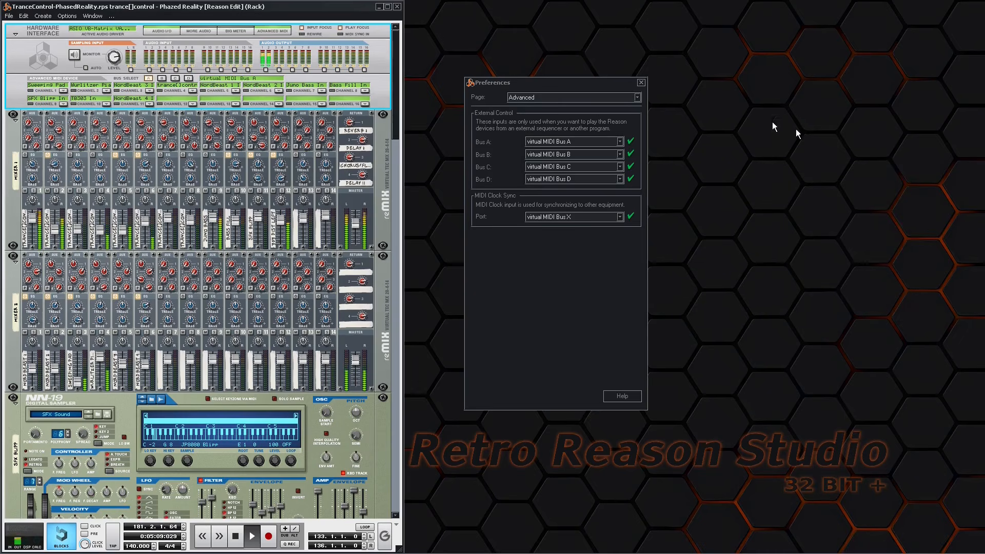
left_click(642, 82)
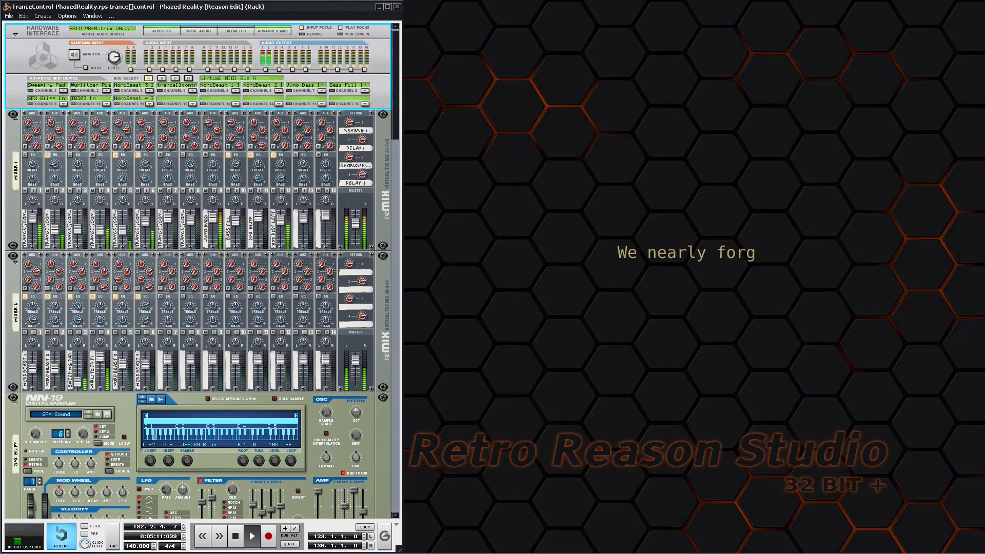
- Show the desktop, launch the VST host again, and display Carla's patchbay
key("super+d")
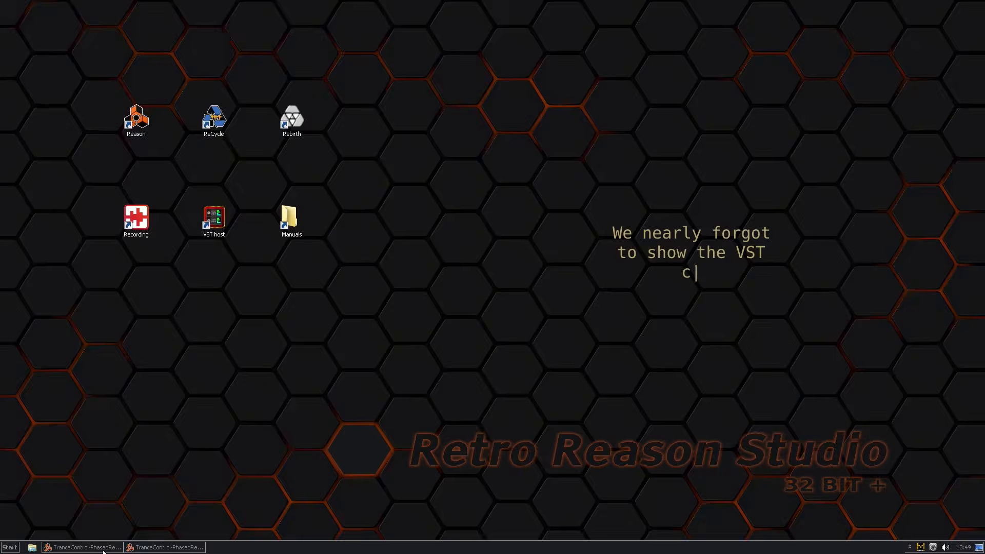
double_click(216, 220)
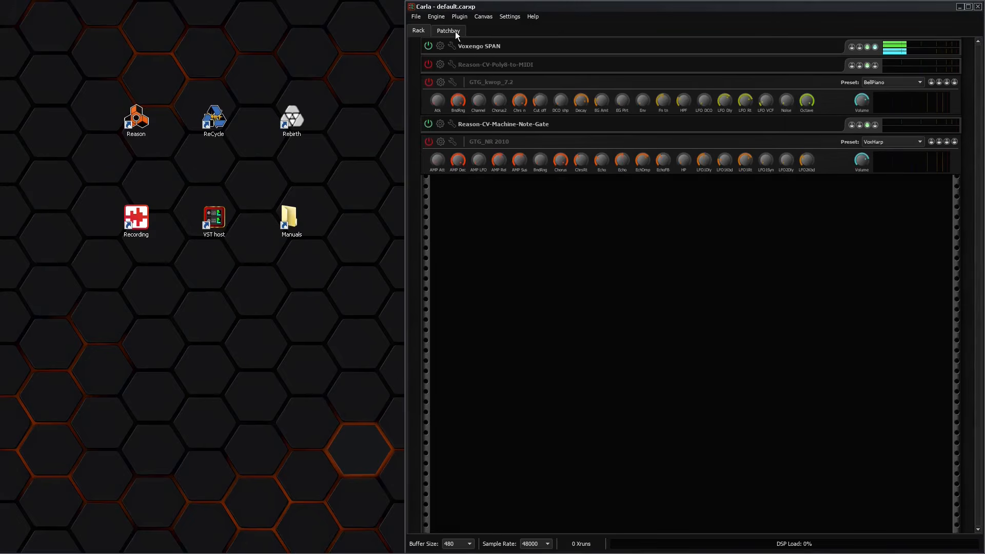
left_click(449, 31)
- Browse Carla's plugin collection, add the TEQ-421 equalizer to the patchbay, and open its interface
right_click(501, 189)
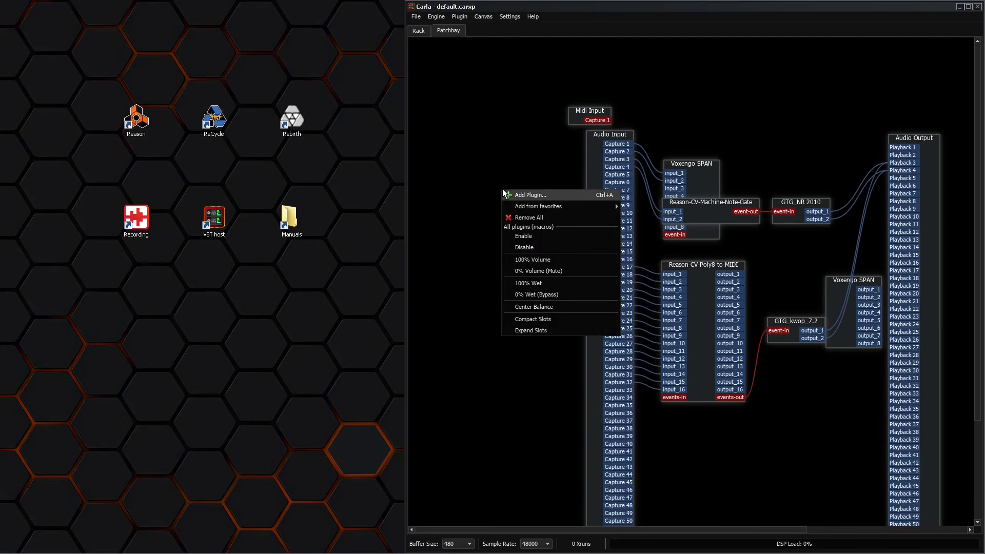
left_click(528, 197)
left_click_drag(366, 38, 431, 82)
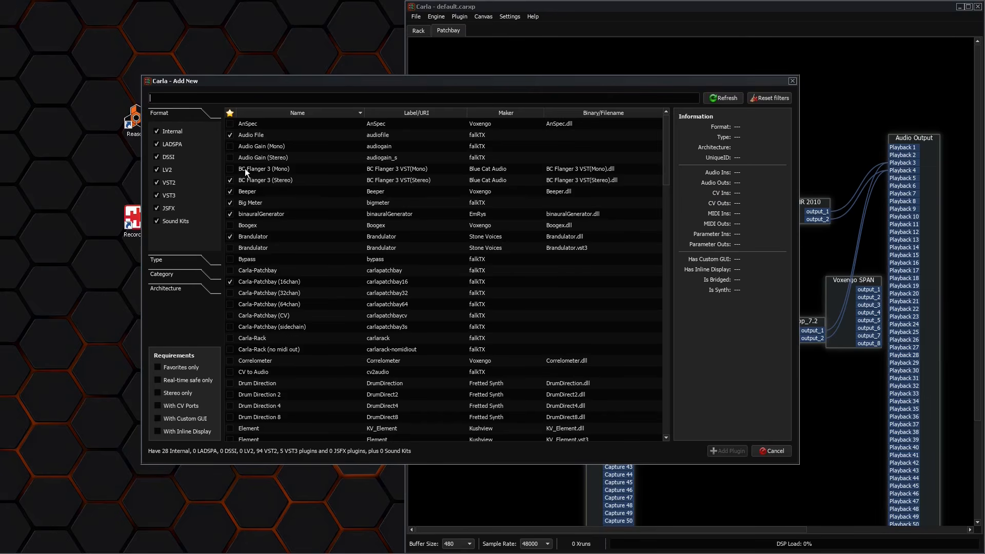
scroll(297, 169, "down", 12)
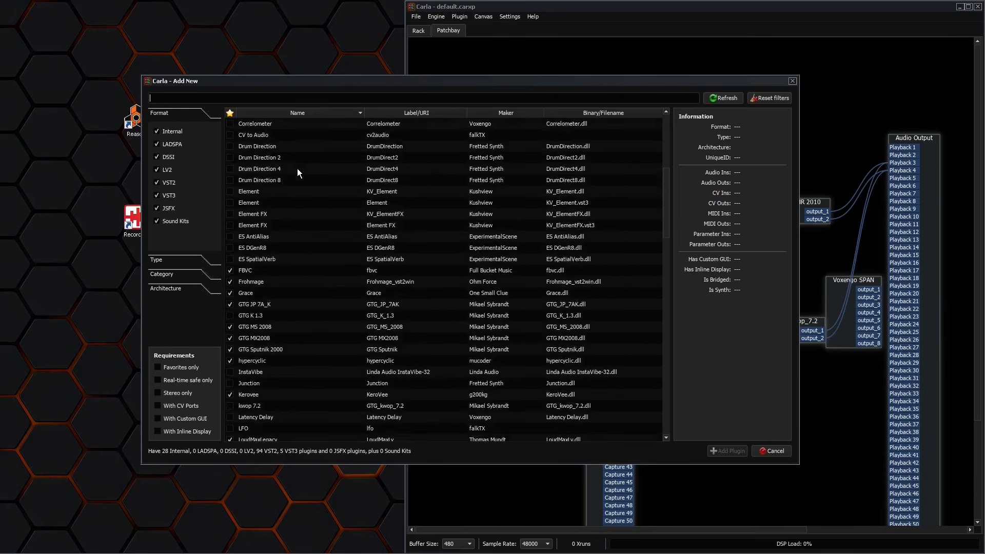
scroll(300, 171, "down", 9)
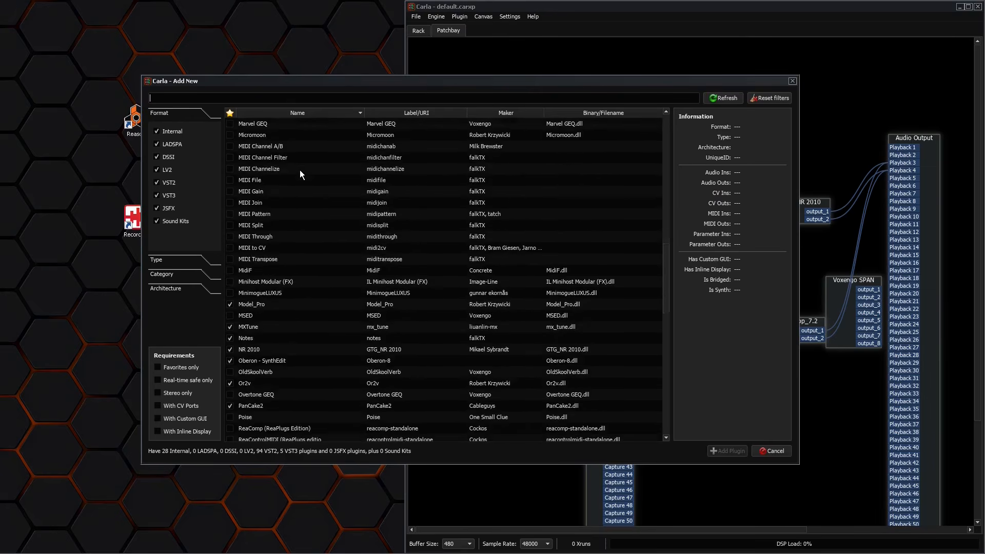
scroll(300, 170, "down", 10)
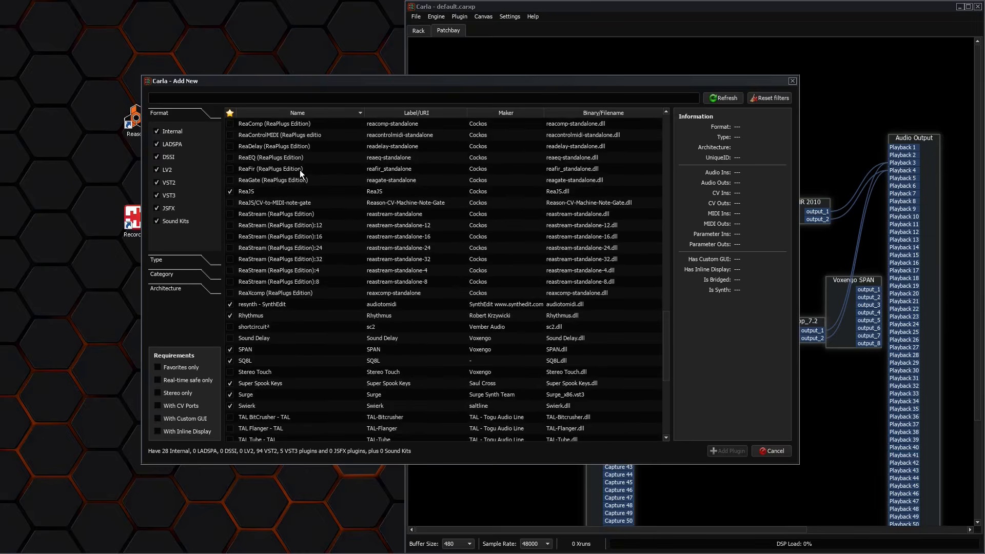
scroll(301, 172, "down", 3)
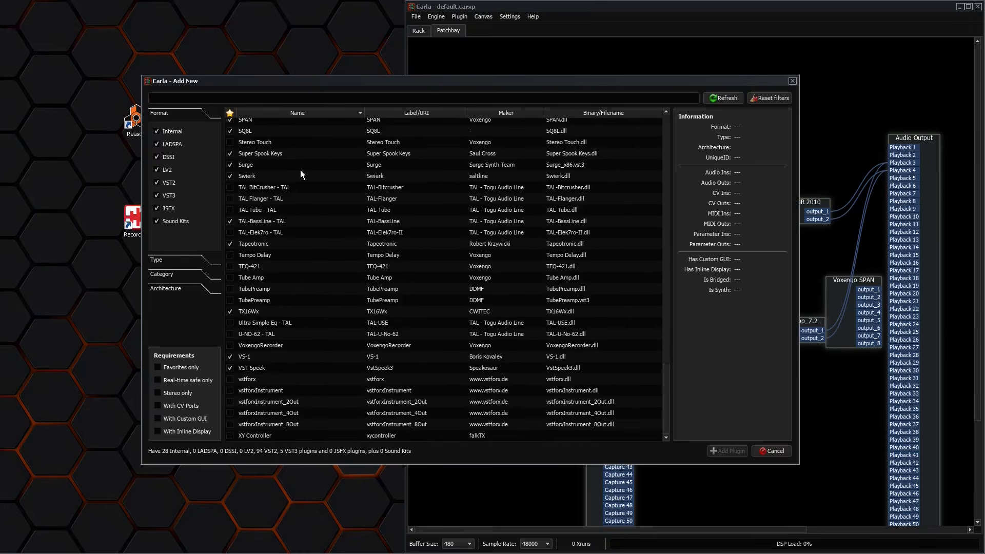
double_click(254, 270)
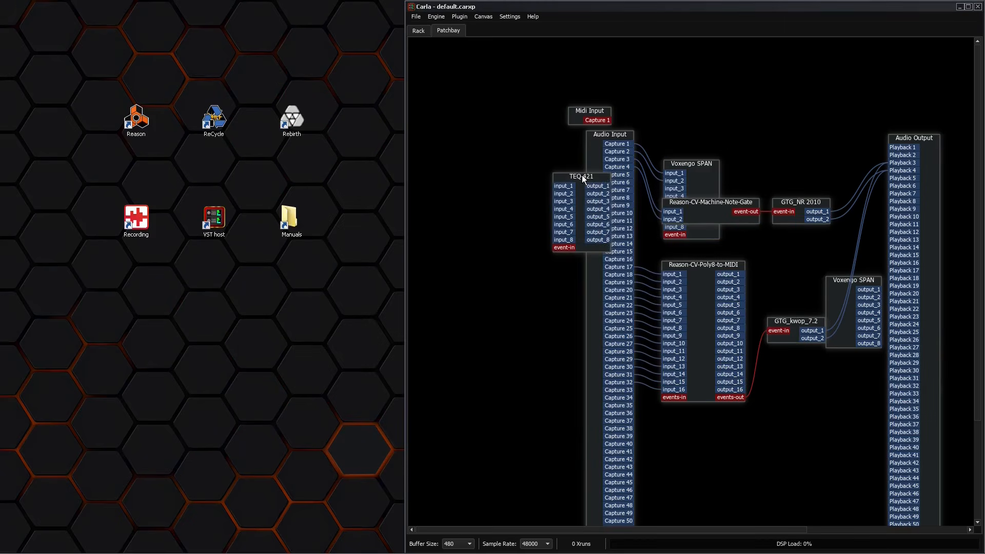
double_click(583, 177)
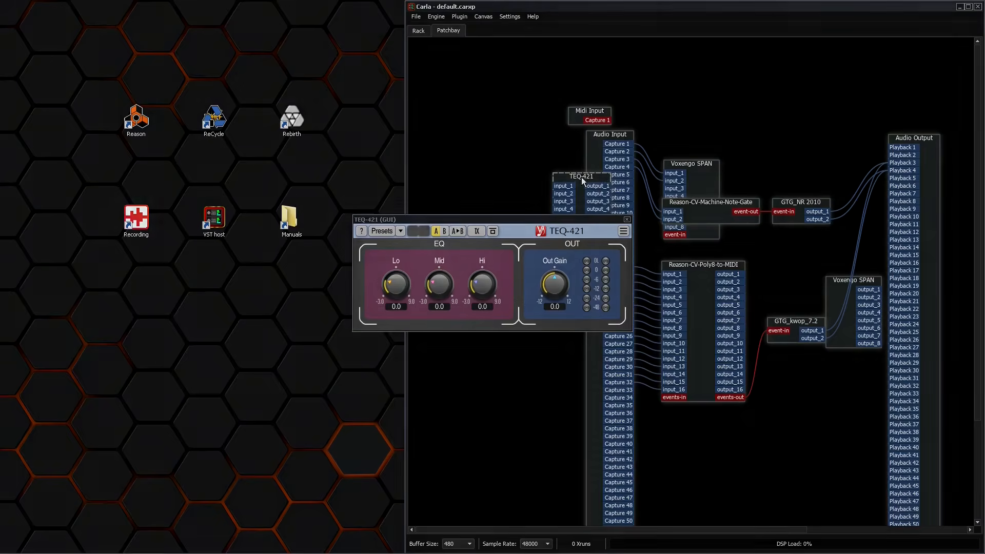